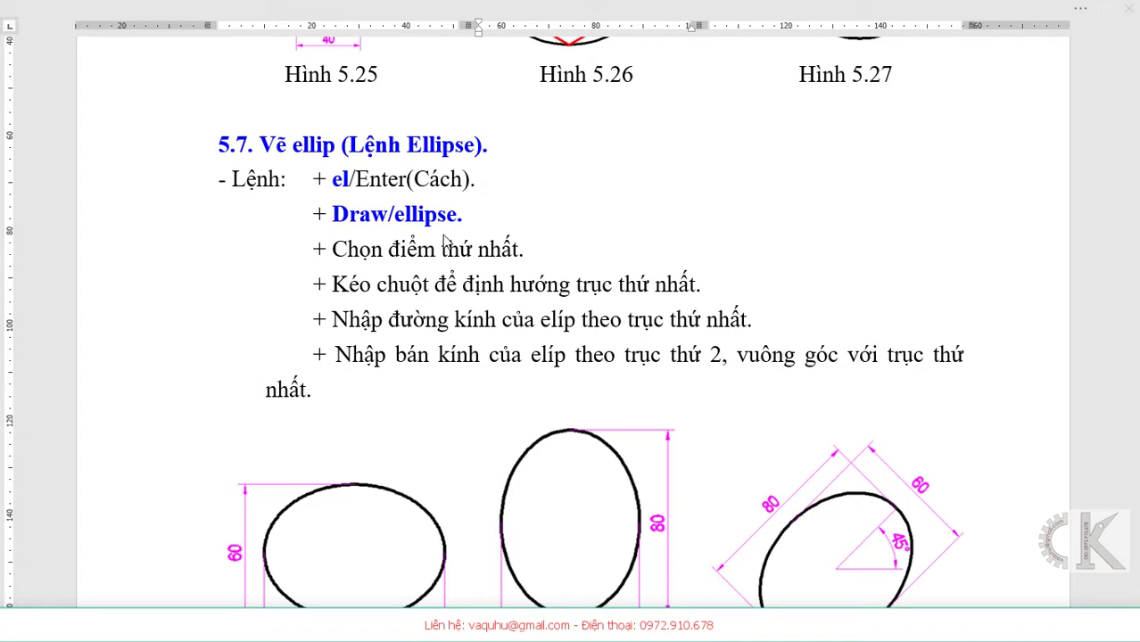
# - Scroll Word to section 5.7 'Vẽ ellip (Lệnh Ellipse)' and figures Hình 5.28–5.30
pyautogui.scroll(-2, 431, 327)
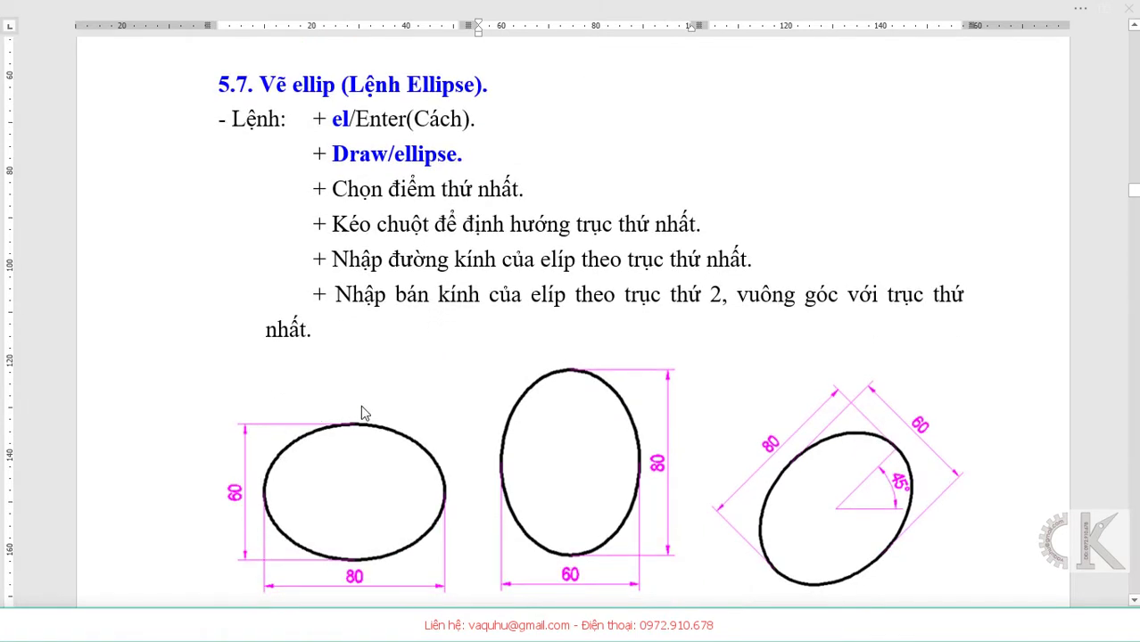
pyautogui.scroll(-2, 407, 504)
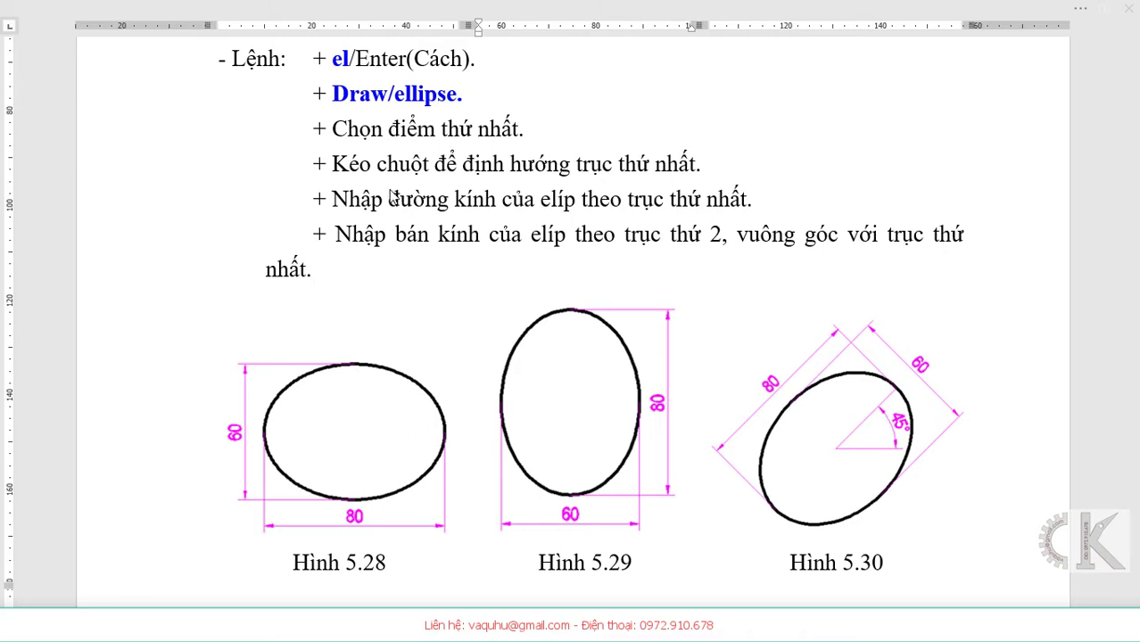
pyautogui.scroll(1, 392, 197)
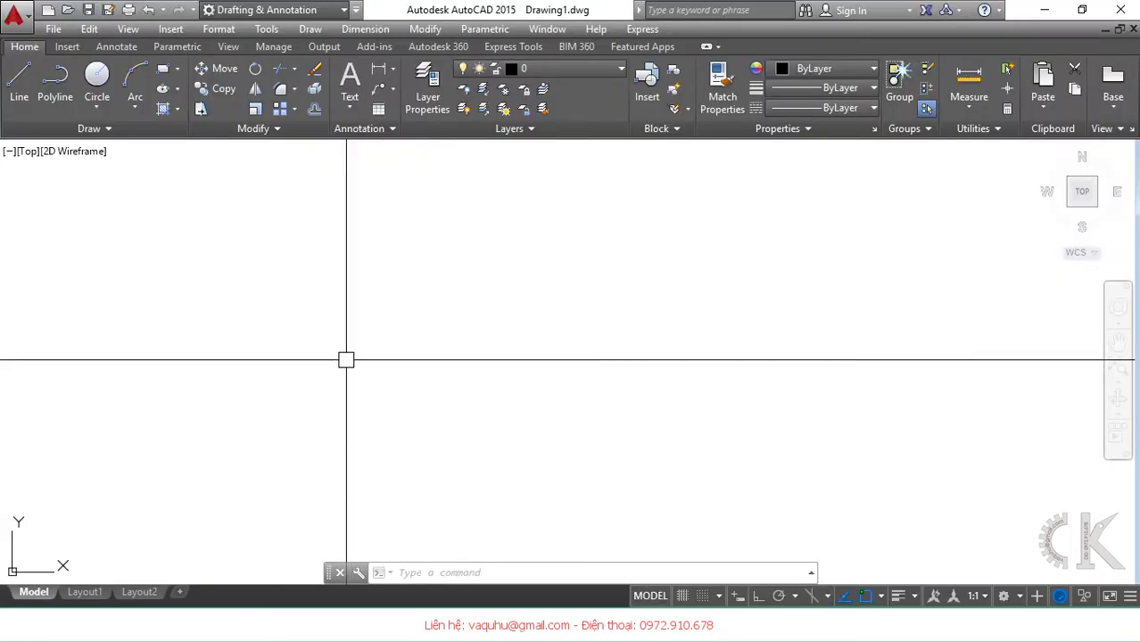
# - Draw a horizontal ellipse with EL, using an 80-unit axis and a 30 half-axis
pyautogui.write('e')
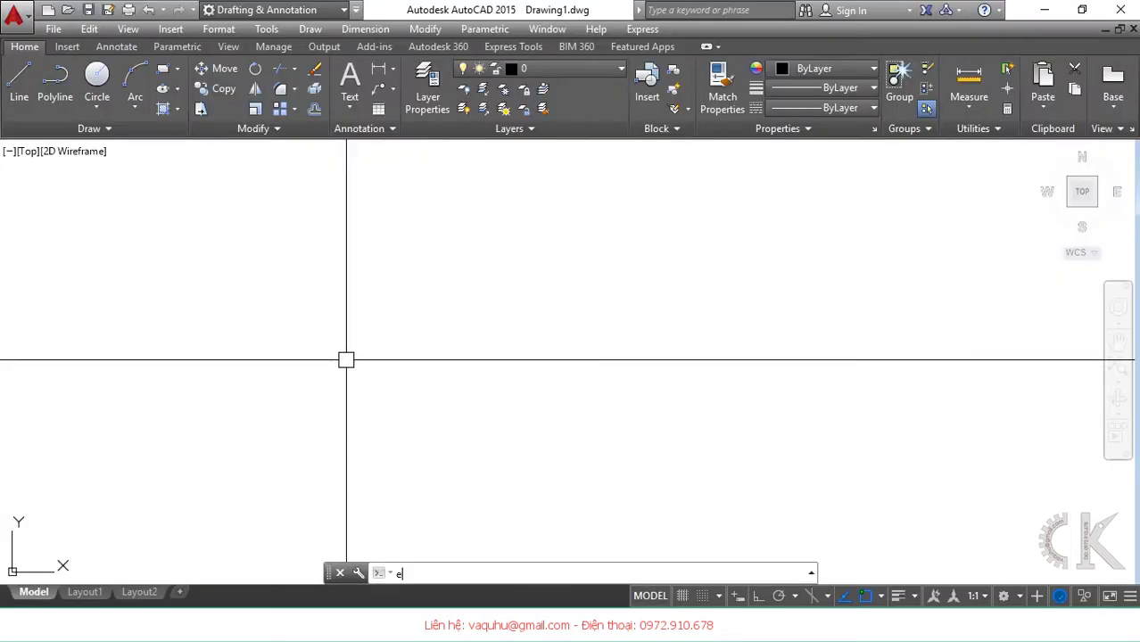
pyautogui.write('l')
pyautogui.press('Return')
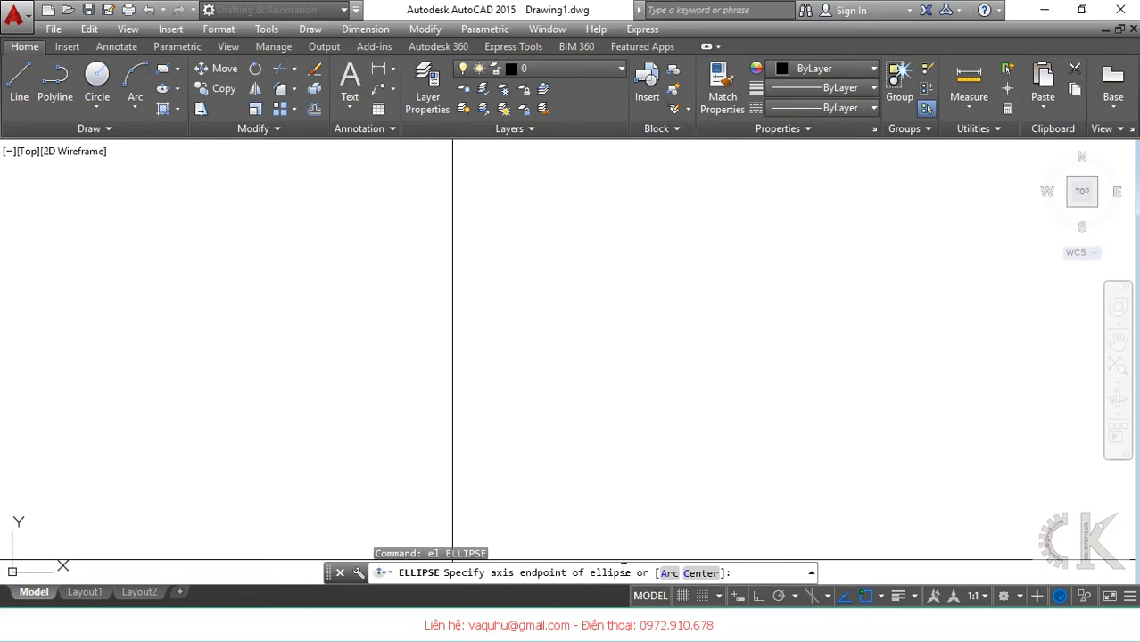
pyautogui.click(393, 337)
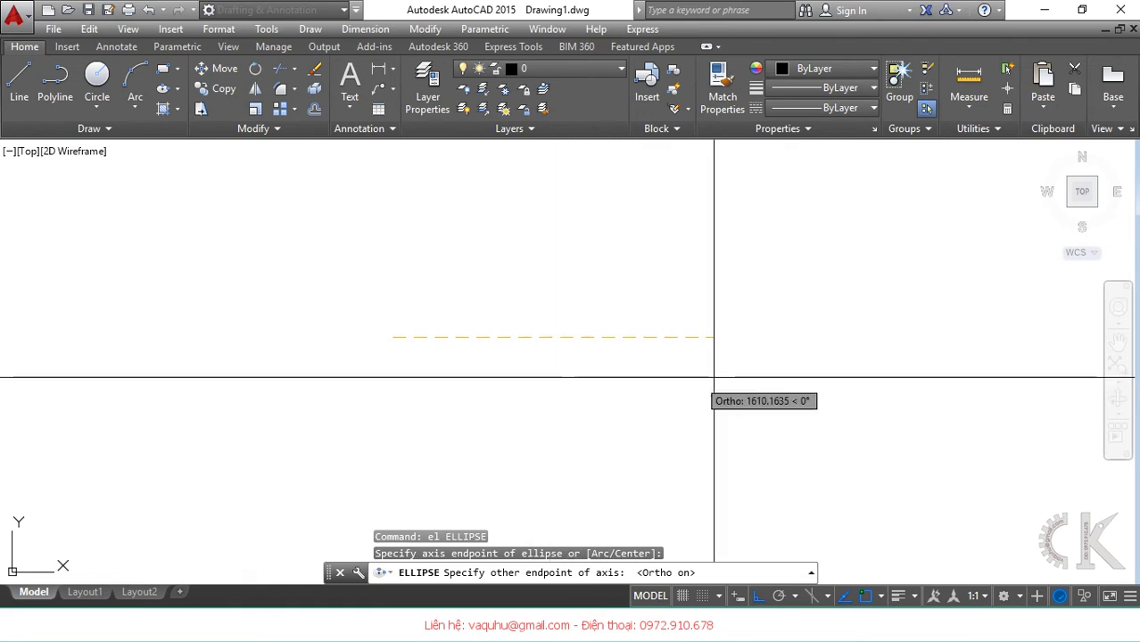
pyautogui.write('80')
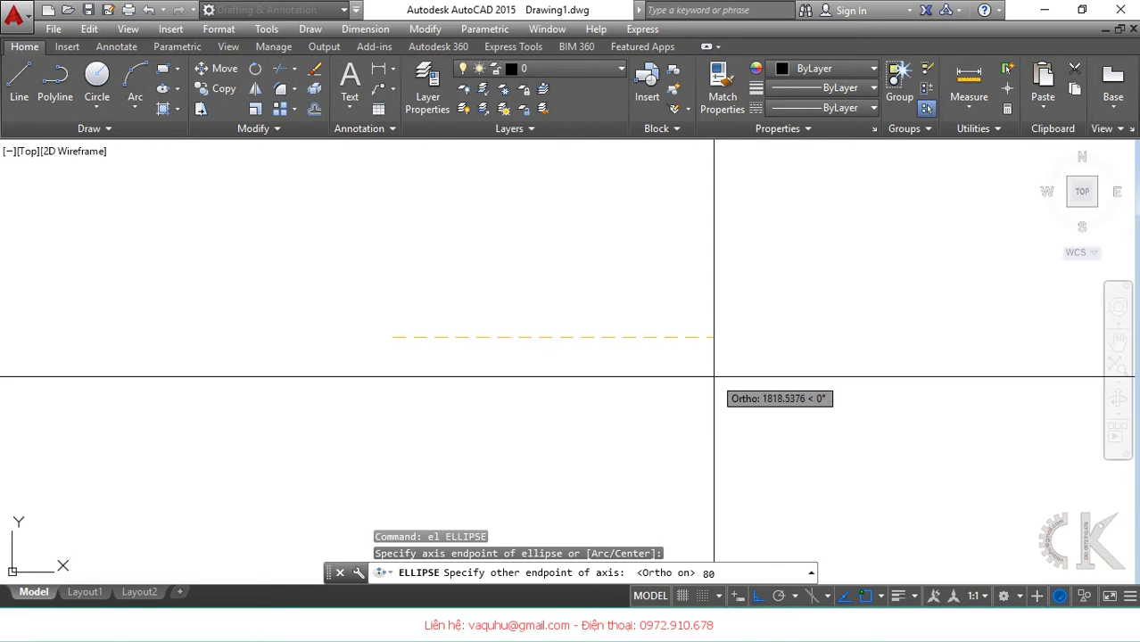
pyautogui.press('Return')
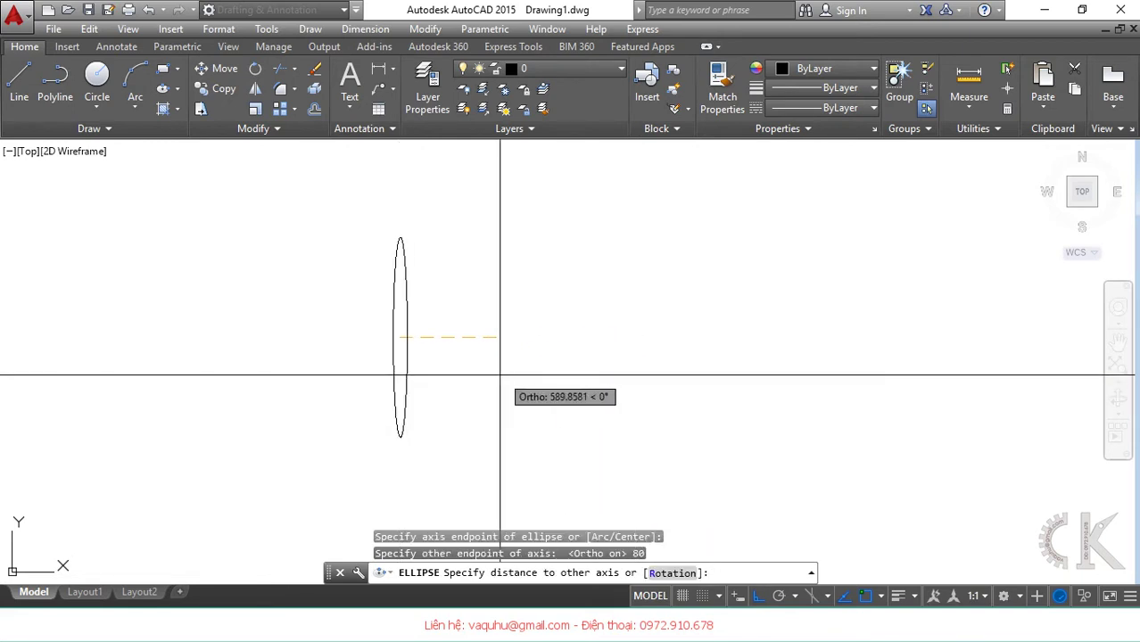
pyautogui.moveTo(407, 324); pyautogui.dragTo(806, 490, button='middle')
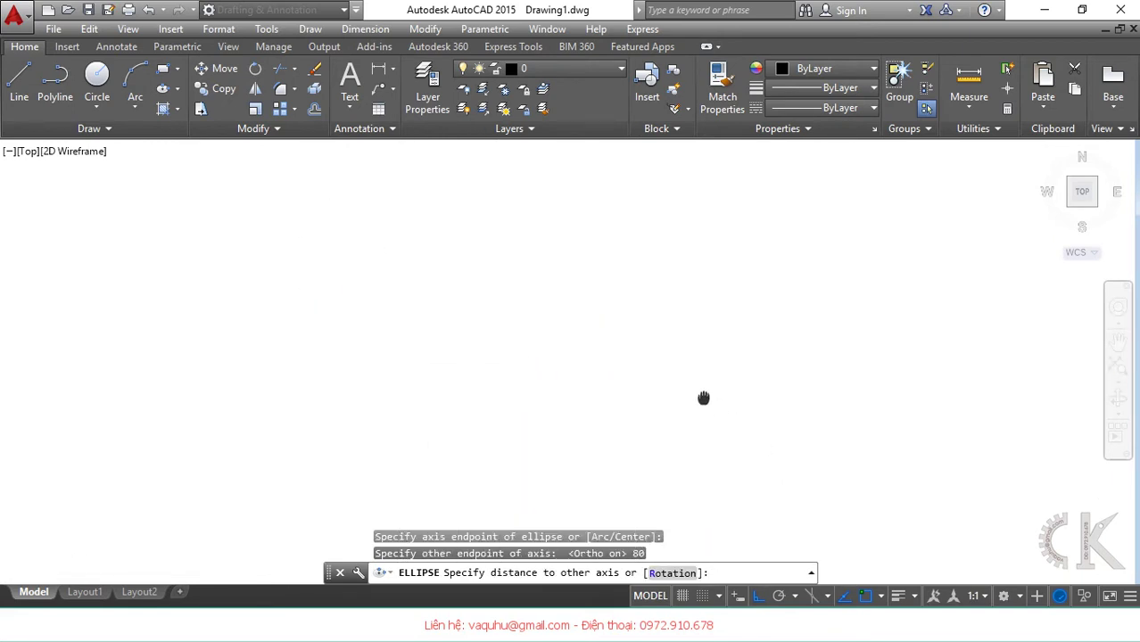
pyautogui.scroll(-5, 647, 374)
pyautogui.scroll(5, 683, 349)
pyautogui.moveTo(682, 349); pyautogui.dragTo(628, 397, button='middle')
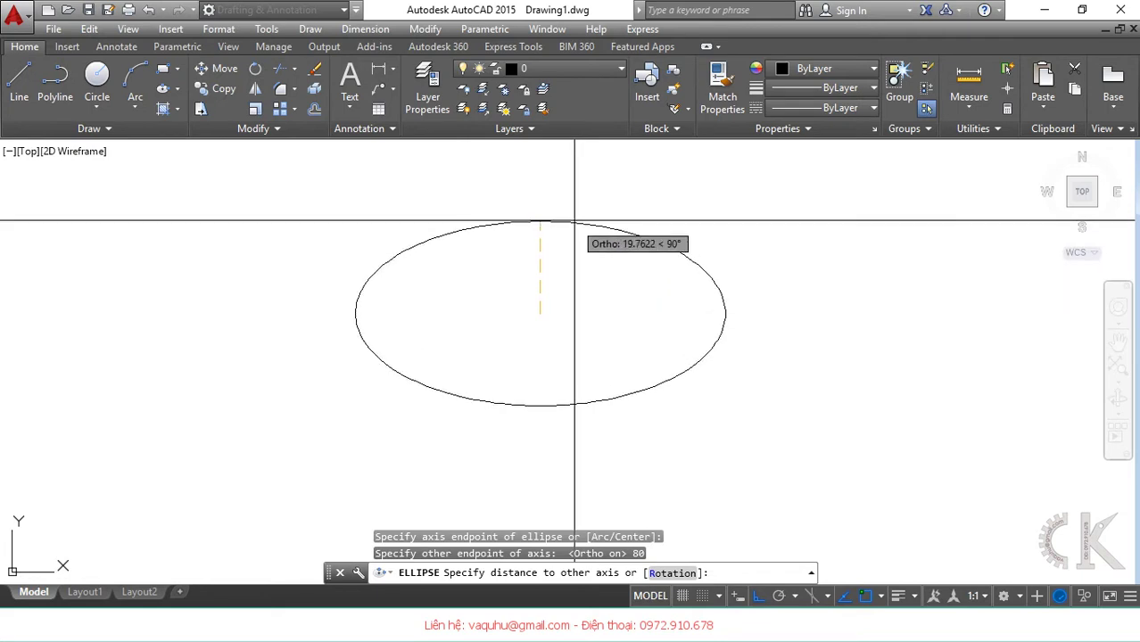
pyautogui.write('30')
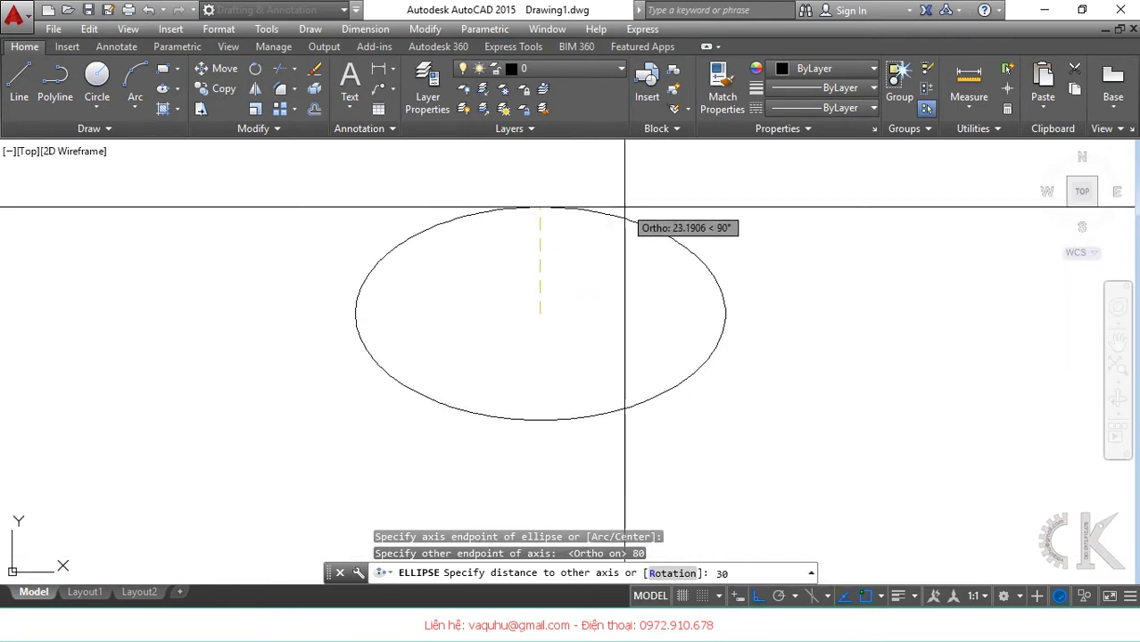
pyautogui.press('Return')
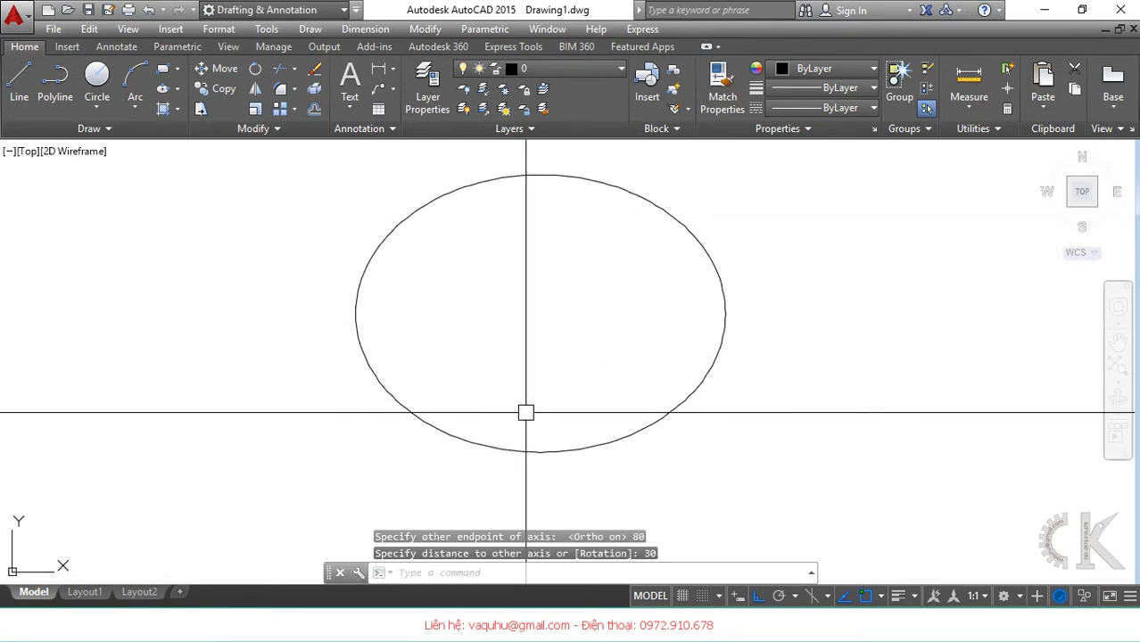
pyautogui.moveTo(524, 413)
pyautogui.mouseDown(button='middle')
pyautogui.moveTo(500, 401)
pyautogui.moveTo(480, 422)
pyautogui.mouseUp(button='middle')
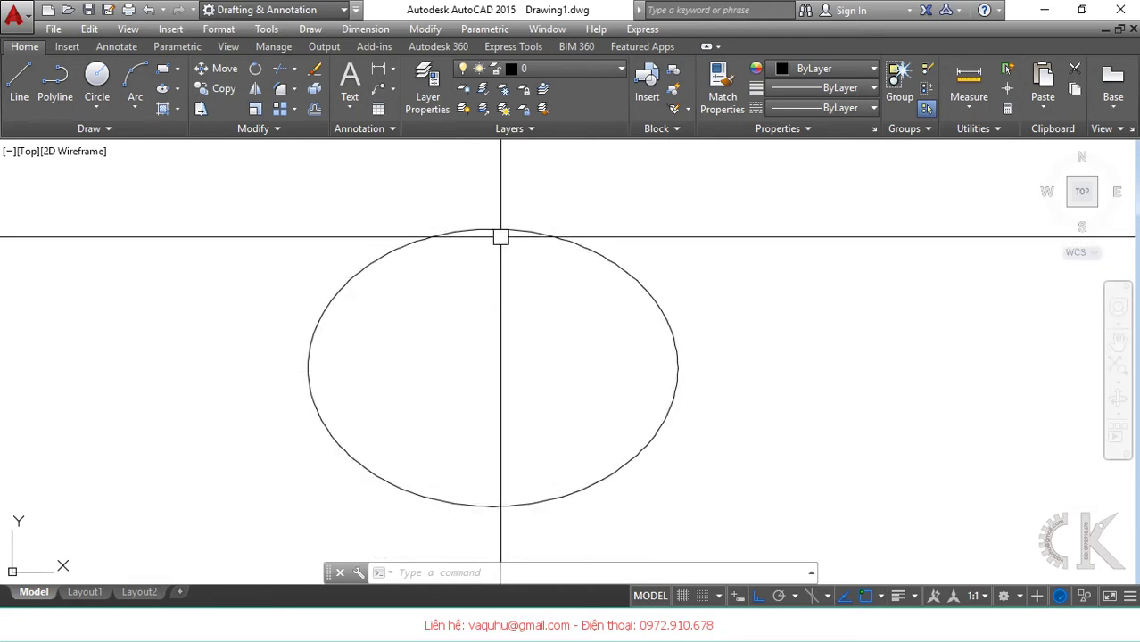
# - Draw a Center ellipse right of the first, with half-axes 40 and 30
pyautogui.click(179, 93)
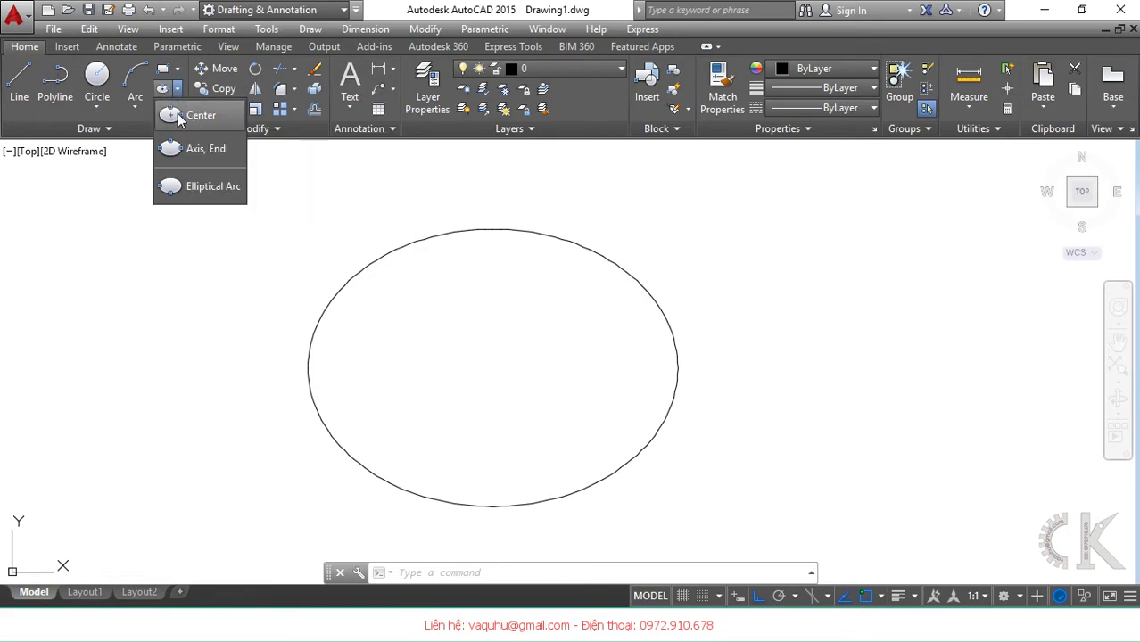
pyautogui.click(207, 123)
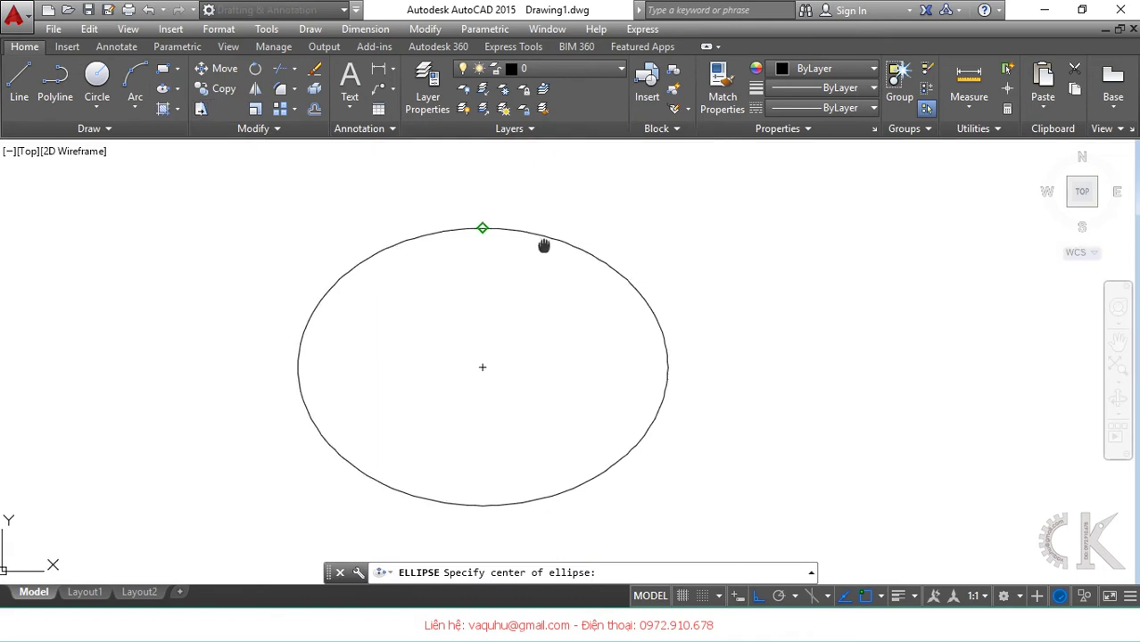
pyautogui.moveTo(542, 247); pyautogui.dragTo(236, 222, button='middle')
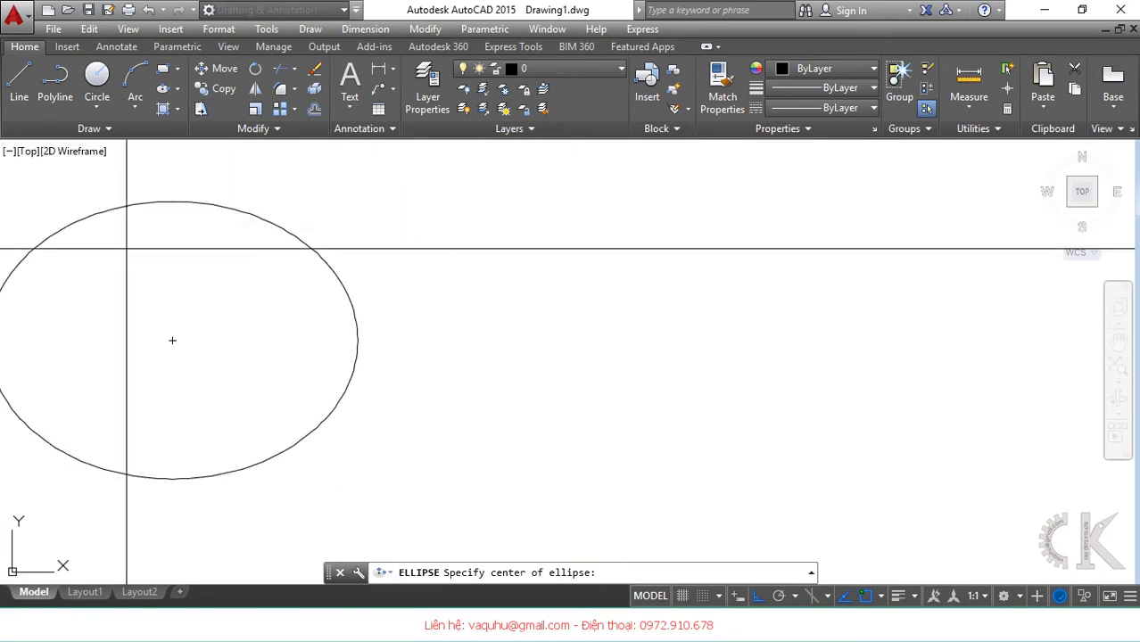
pyautogui.click(178, 89)
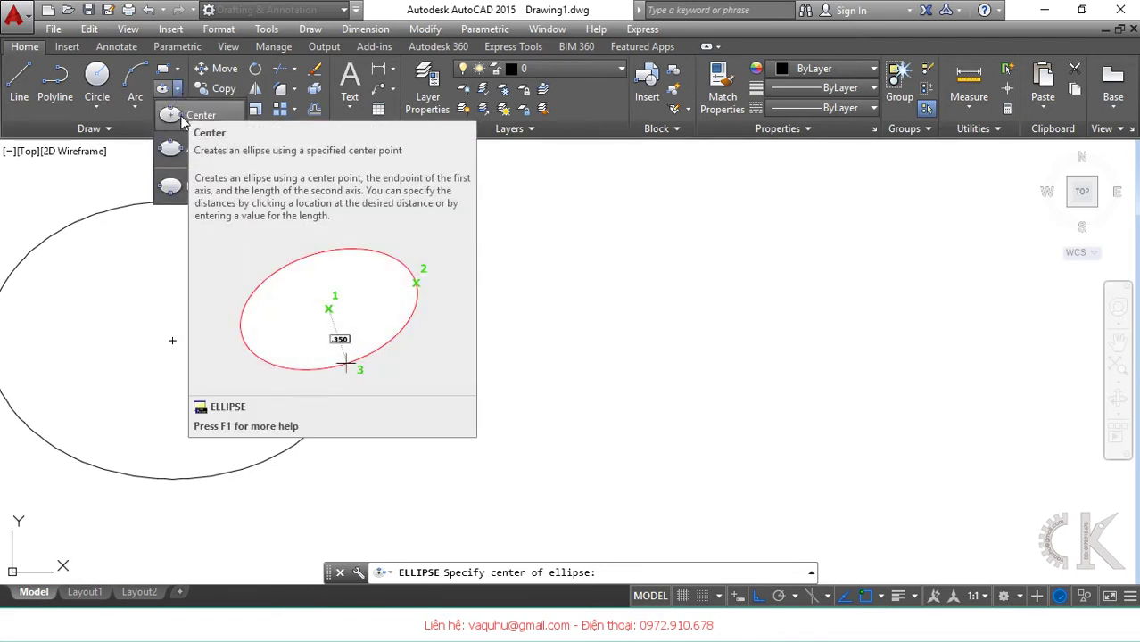
pyautogui.click(190, 119)
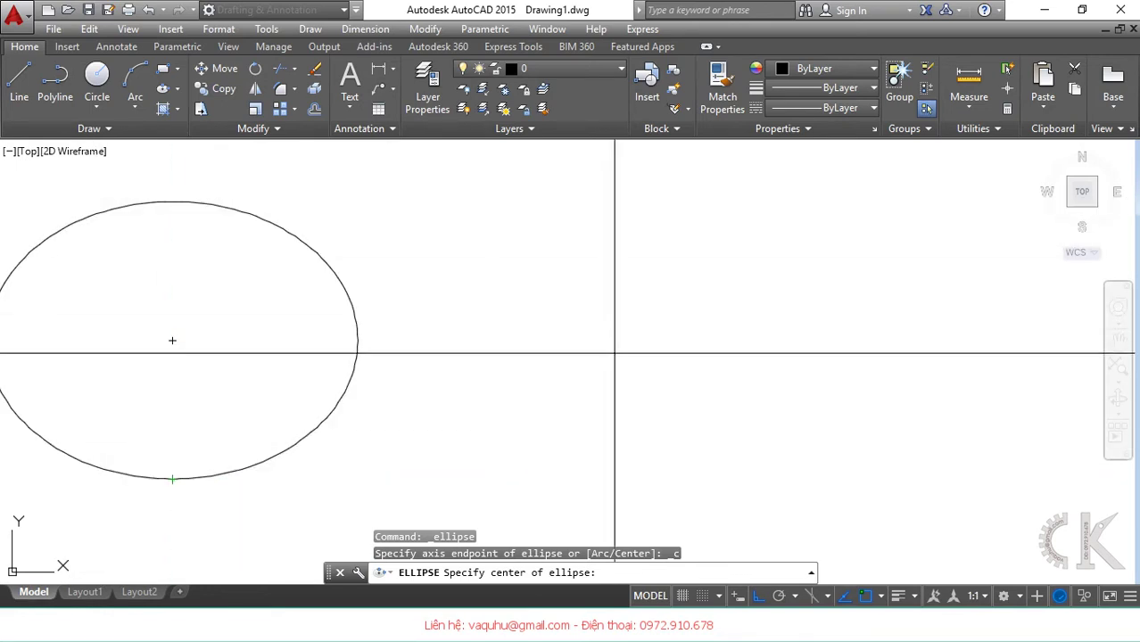
pyautogui.click(178, 91)
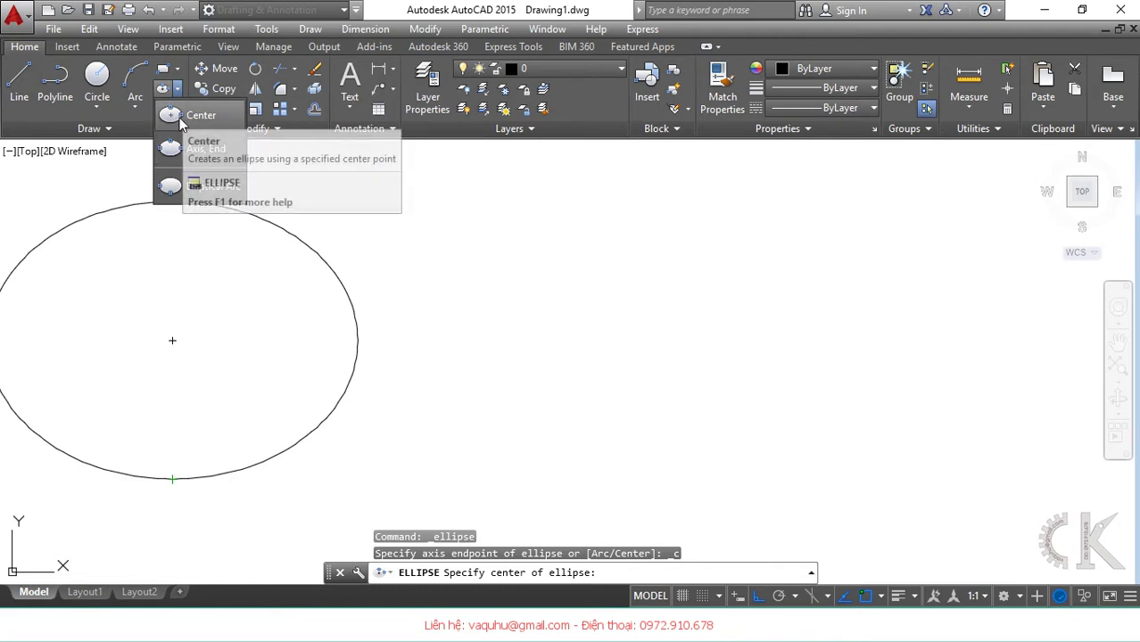
pyautogui.moveTo(192, 115)
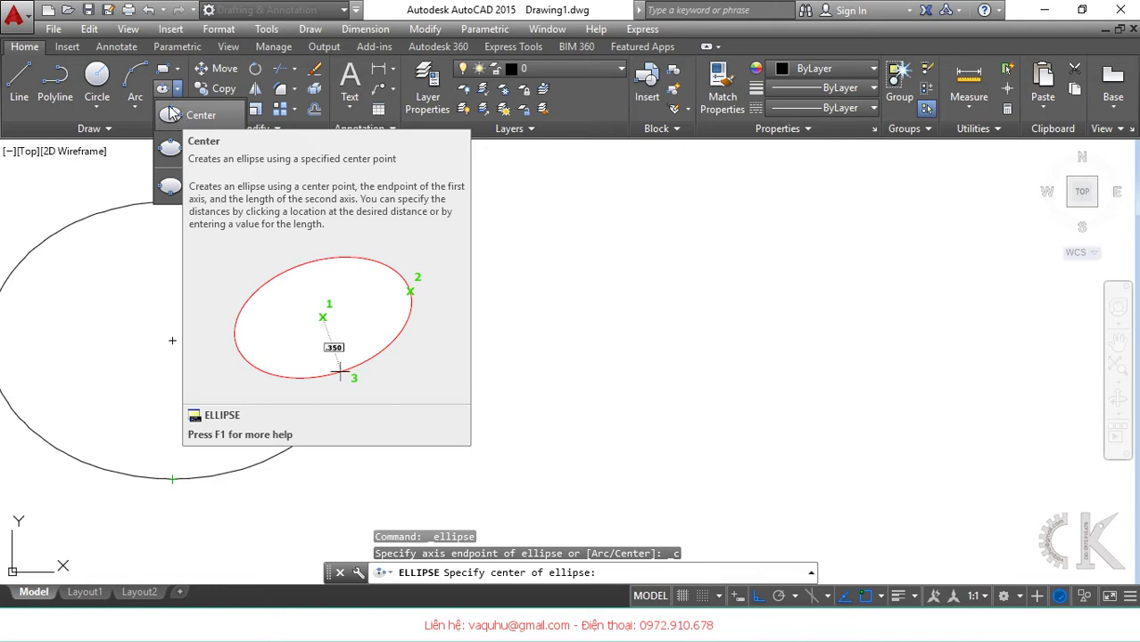
pyautogui.click(643, 337)
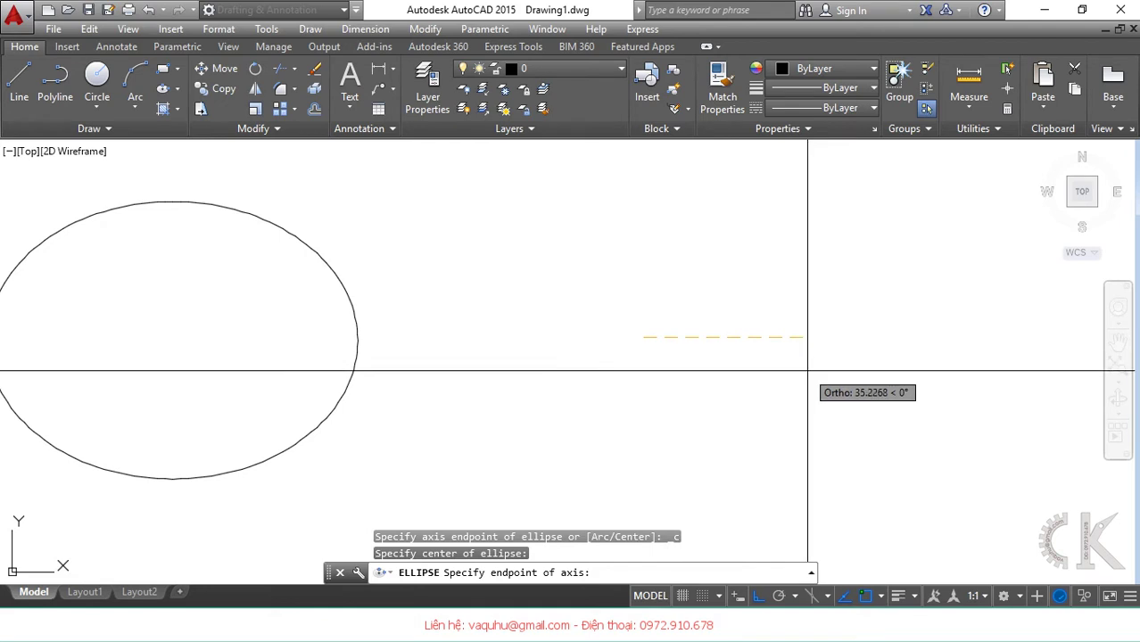
pyautogui.write('40')
pyautogui.press('Return')
pyautogui.write('30')
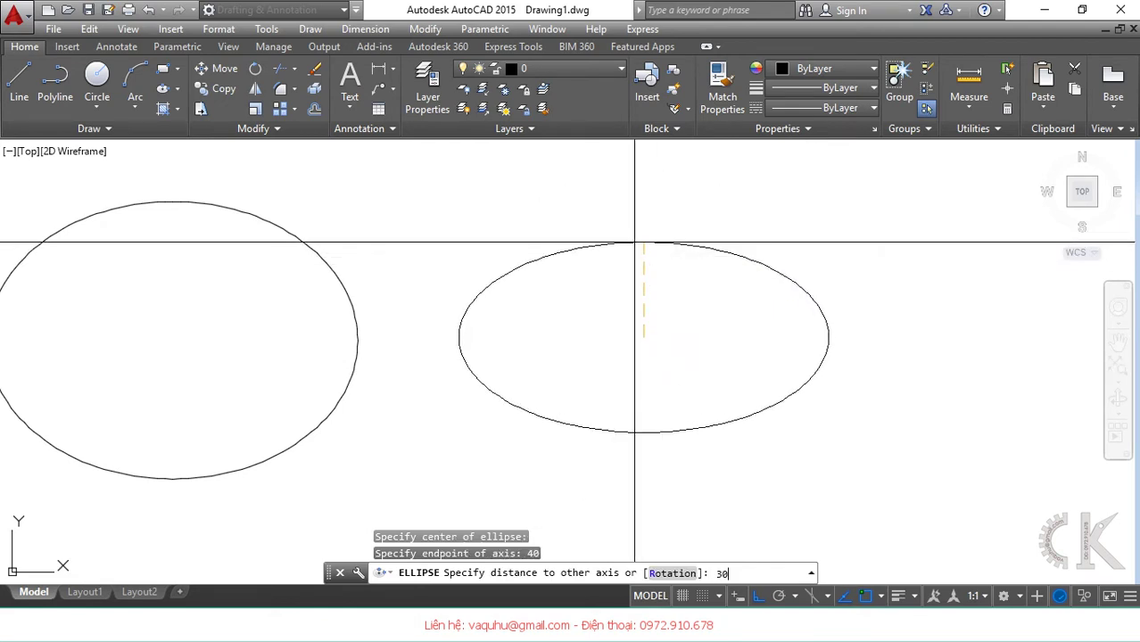
pyautogui.press('Return')
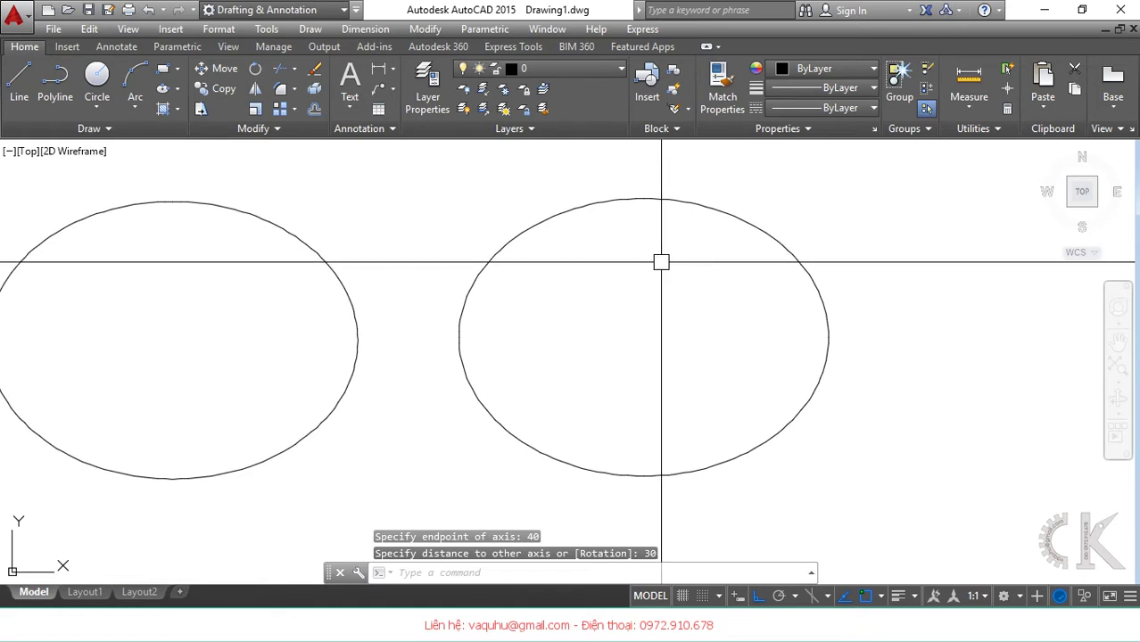
pyautogui.moveTo(761, 334); pyautogui.dragTo(468, 361, button='middle')
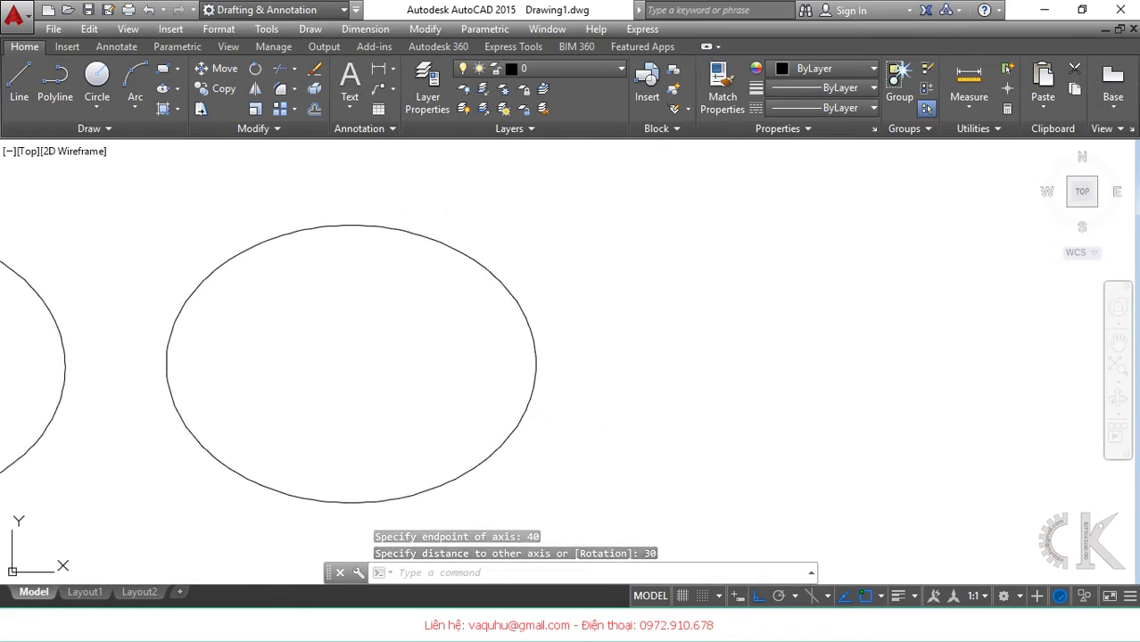
# - Draw another ellipse with EL, using an 80-unit axis and a 30 other-axis distance
pyautogui.write('el')
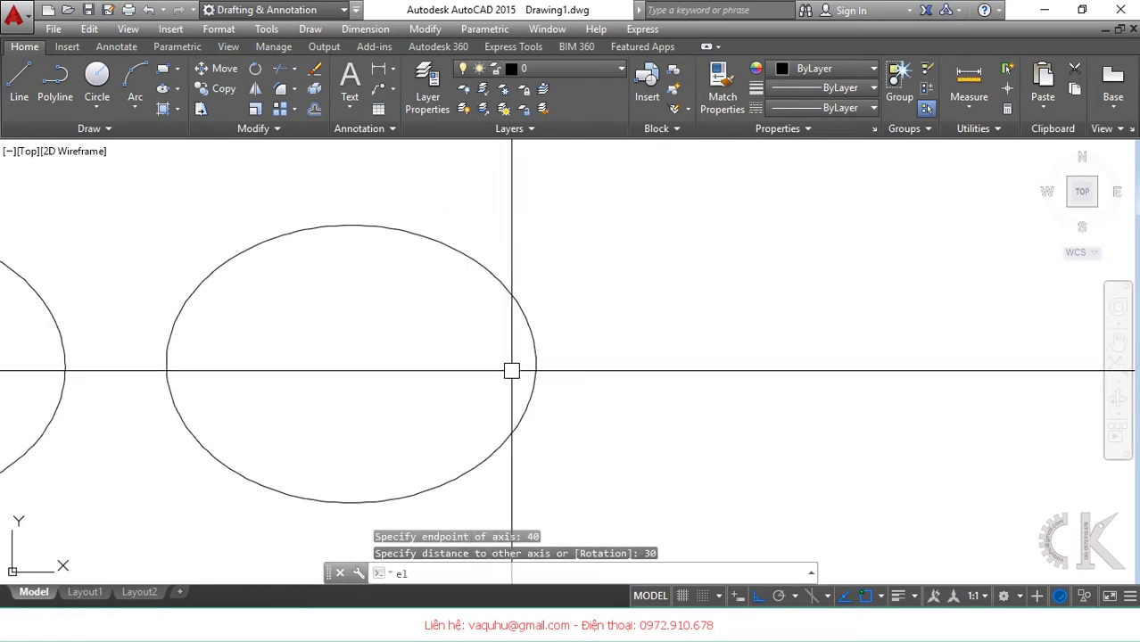
pyautogui.press('Return')
pyautogui.moveTo(695, 375); pyautogui.dragTo(628, 362, button='middle')
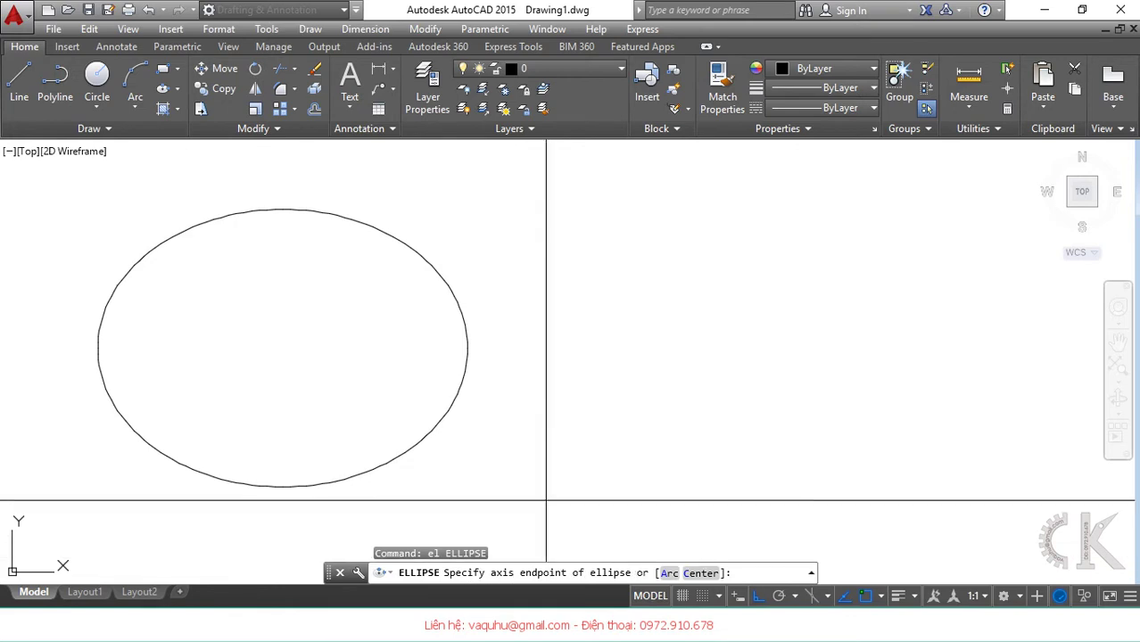
pyautogui.click(674, 369)
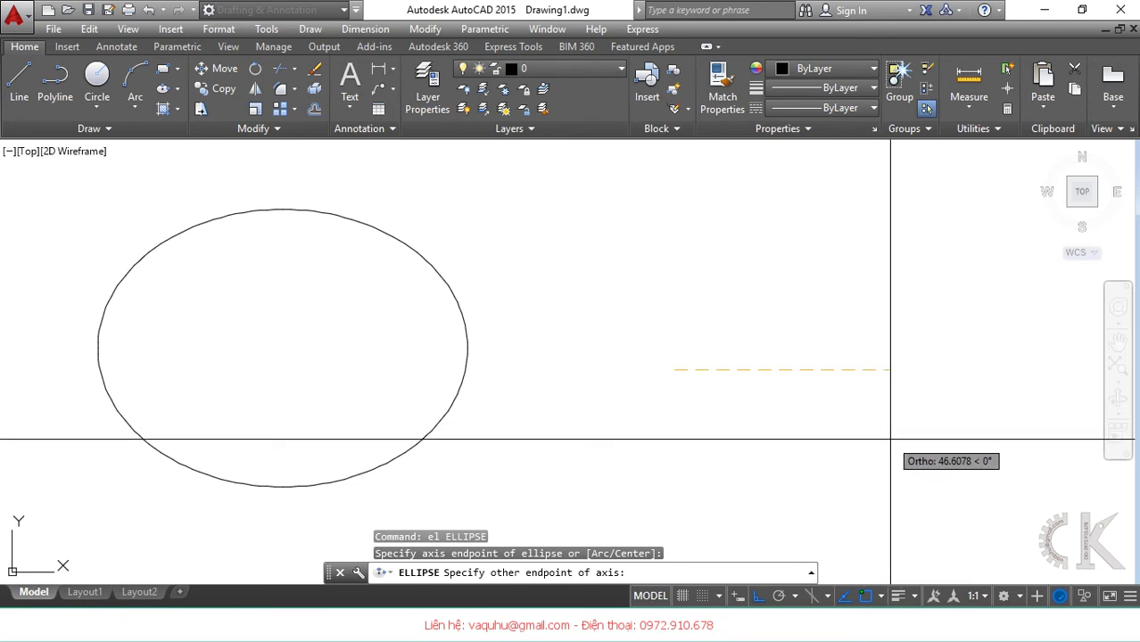
pyautogui.moveTo(890, 442); pyautogui.dragTo(698, 415, button='middle')
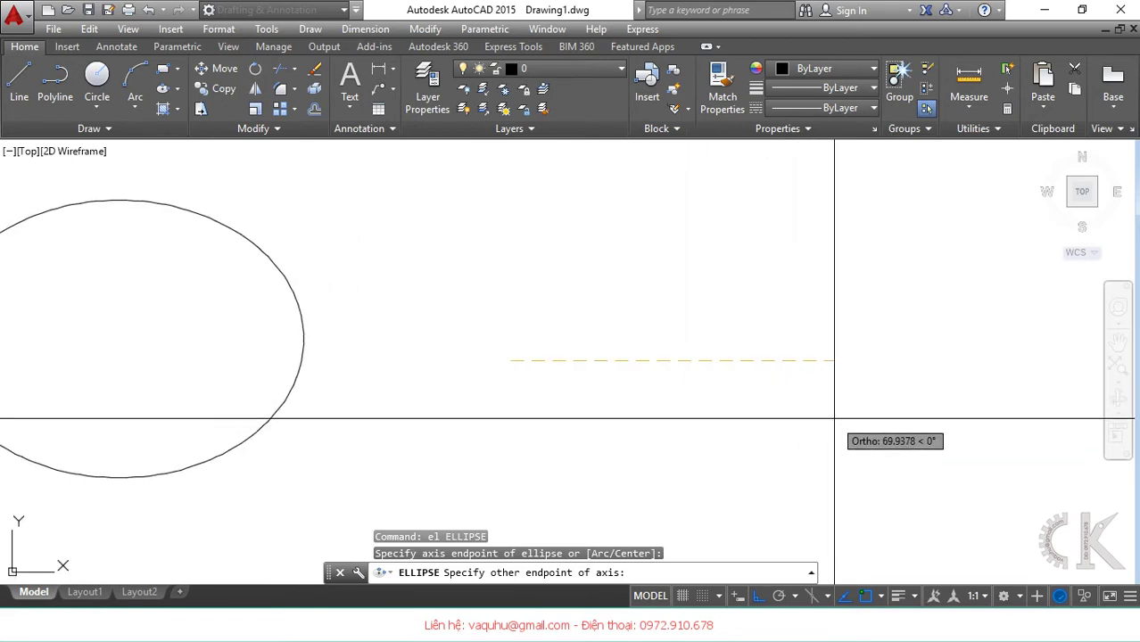
pyautogui.write('80')
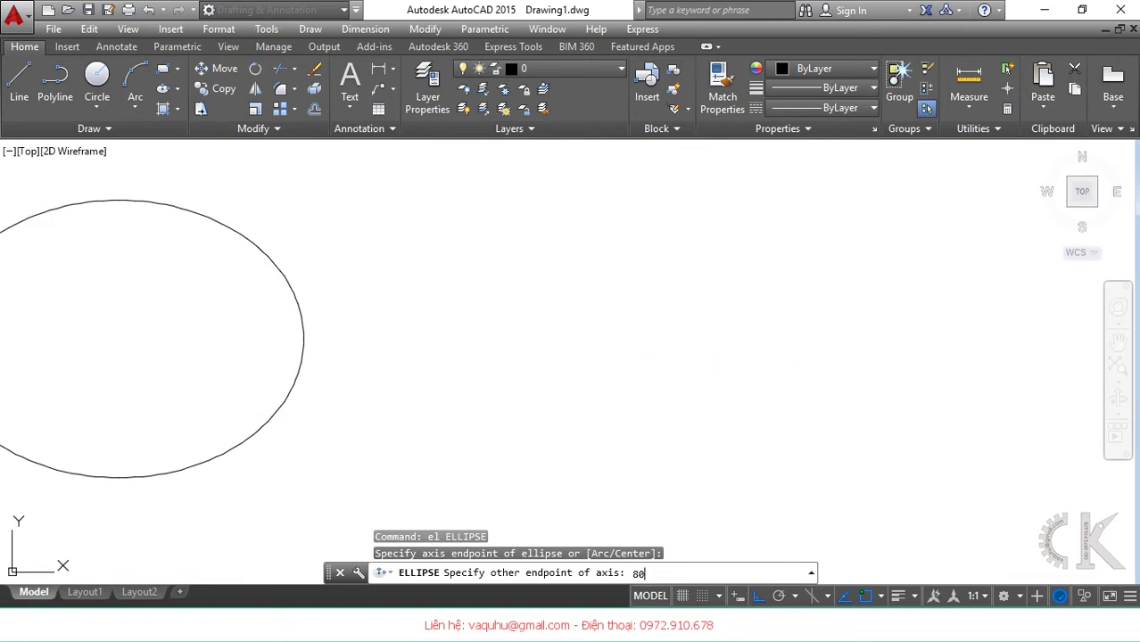
pyautogui.press('Return')
pyautogui.write('30')
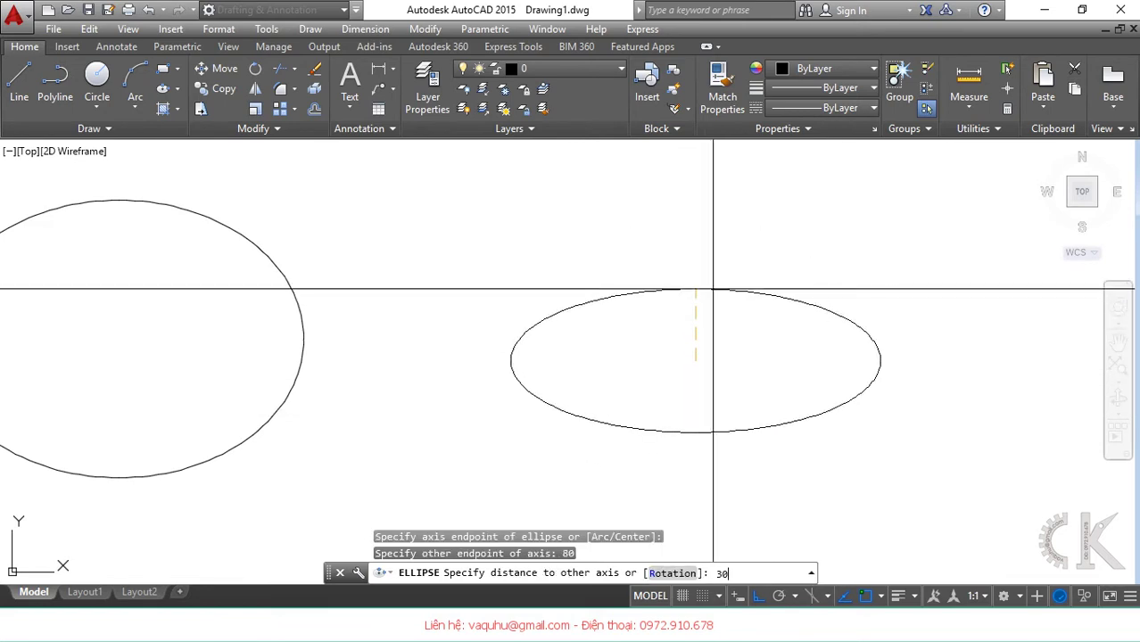
pyautogui.press('Return')
pyautogui.moveTo(720, 311); pyautogui.dragTo(411, 356, button='middle')
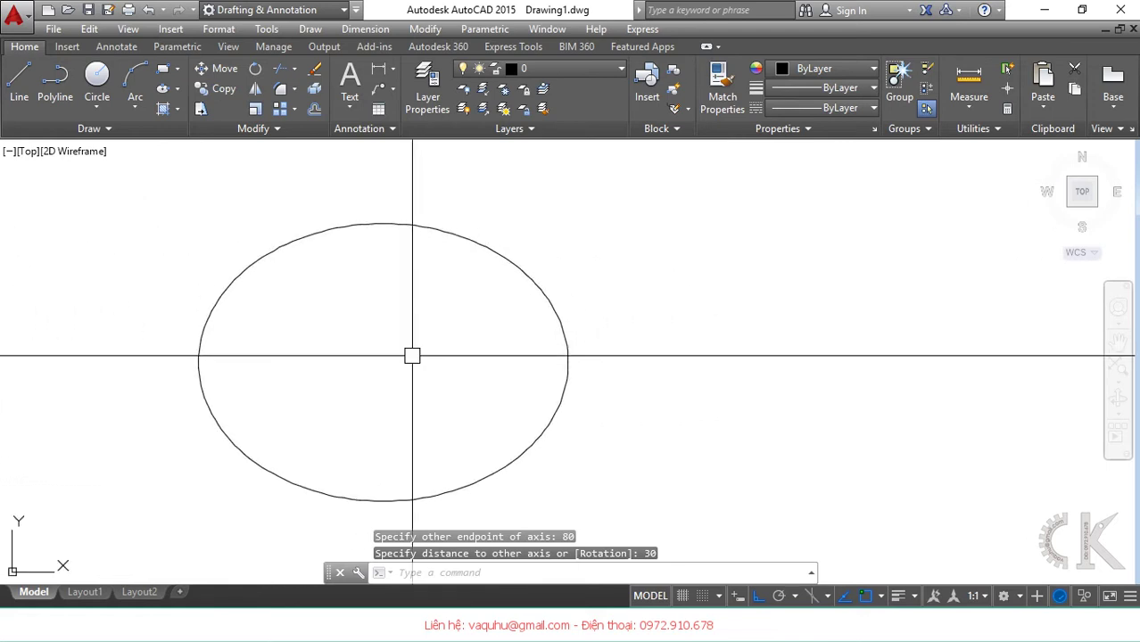
pyautogui.moveTo(613, 392); pyautogui.dragTo(479, 382, button='middle')
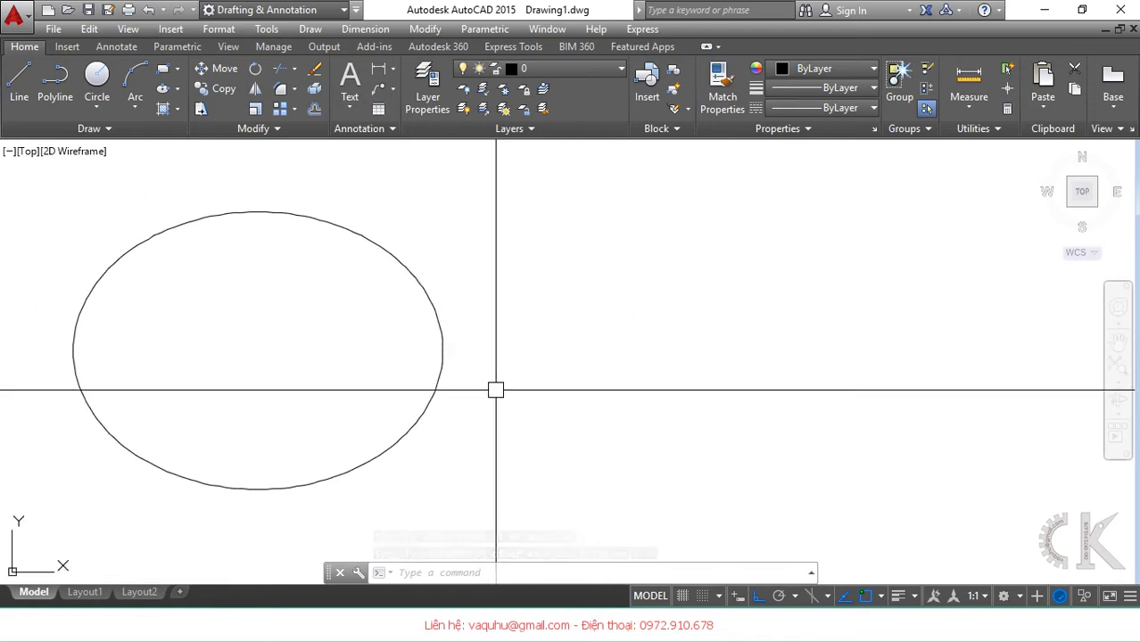
# - Draw an ellipse with EL's Center option, using a 40 half-axis and 30 other-axis distance
pyautogui.click(163, 89)
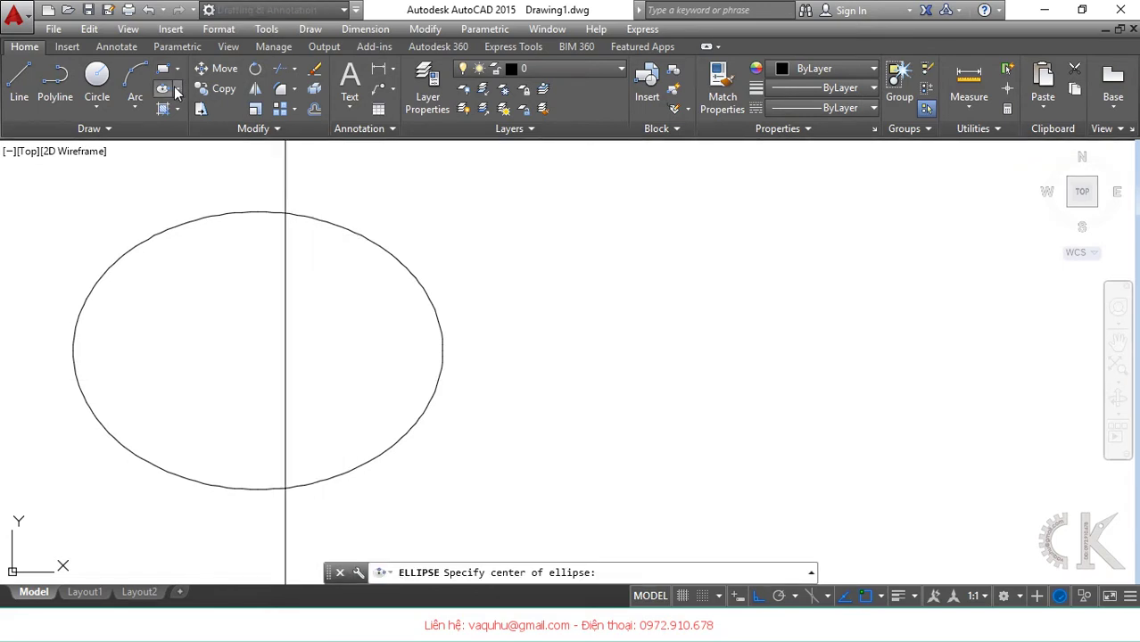
pyautogui.click(177, 89)
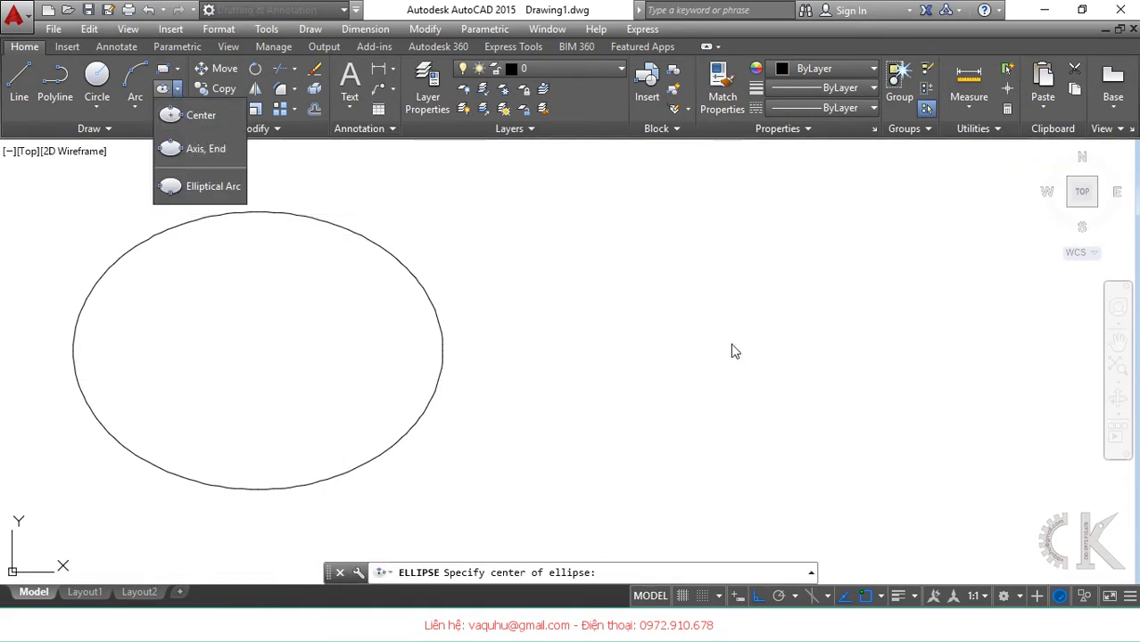
pyautogui.press('Escape')
pyautogui.press('Escape')
pyautogui.write('el')
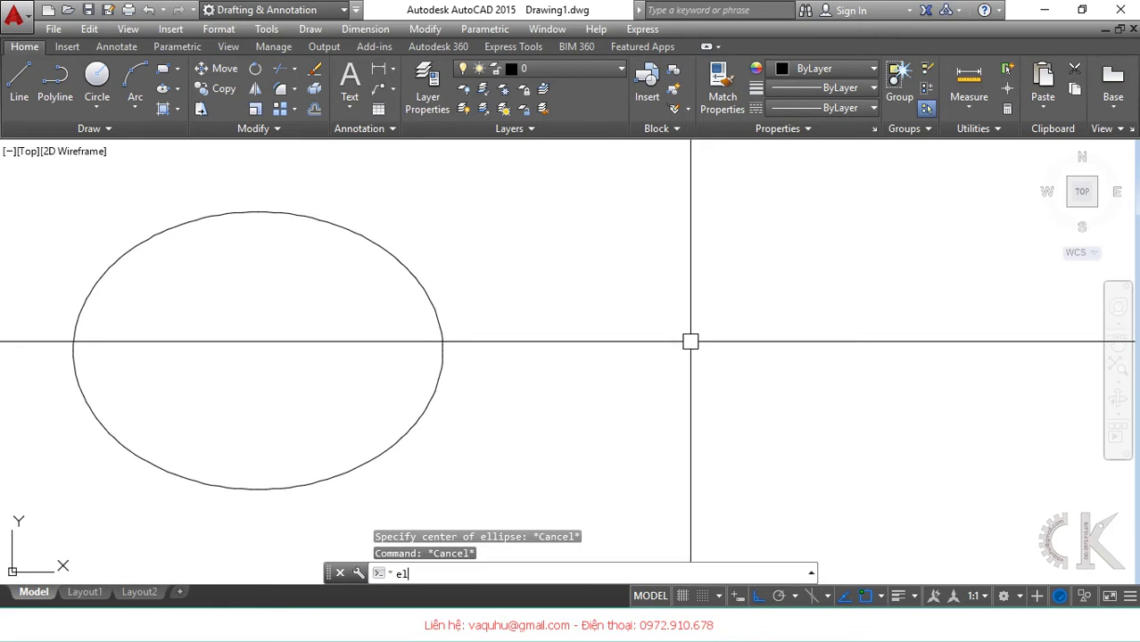
pyautogui.press('Return')
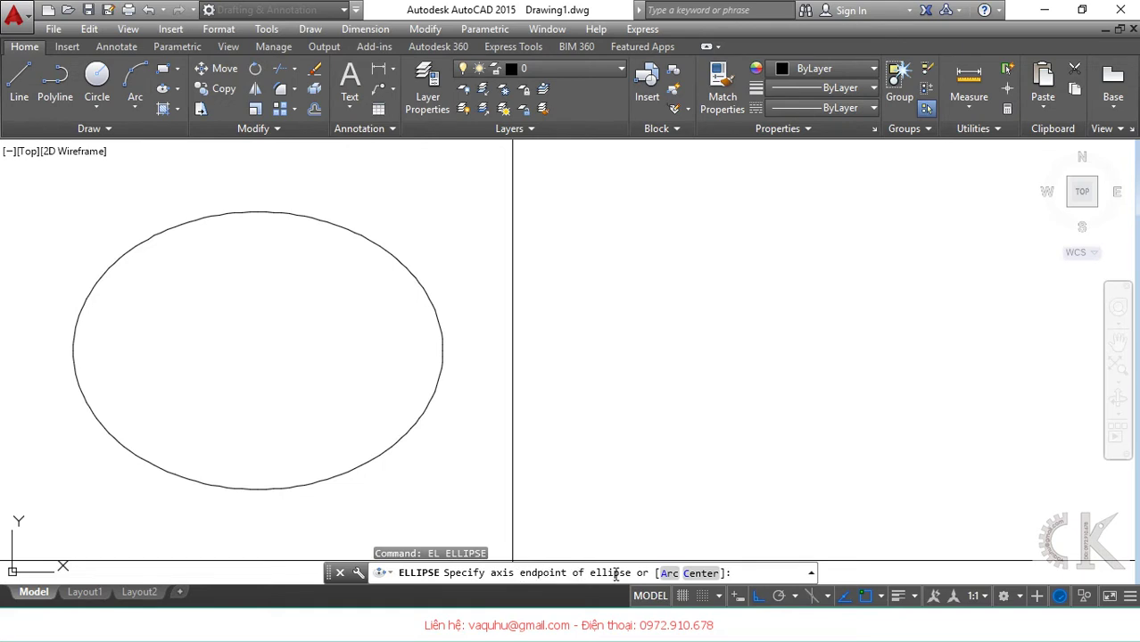
pyautogui.click(701, 573)
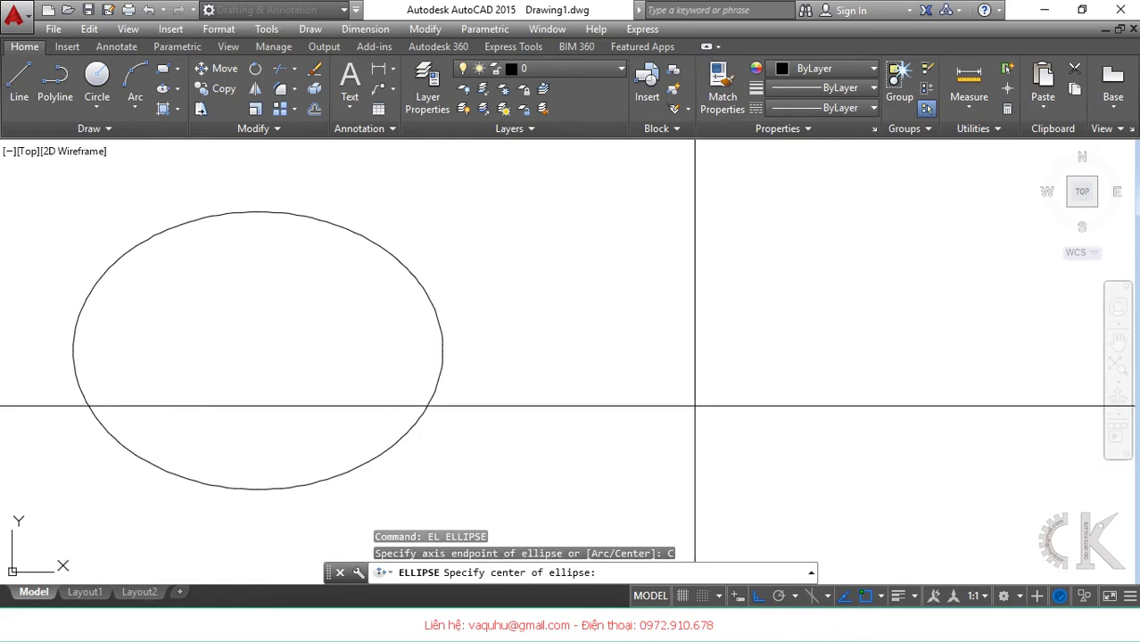
pyautogui.click(702, 368)
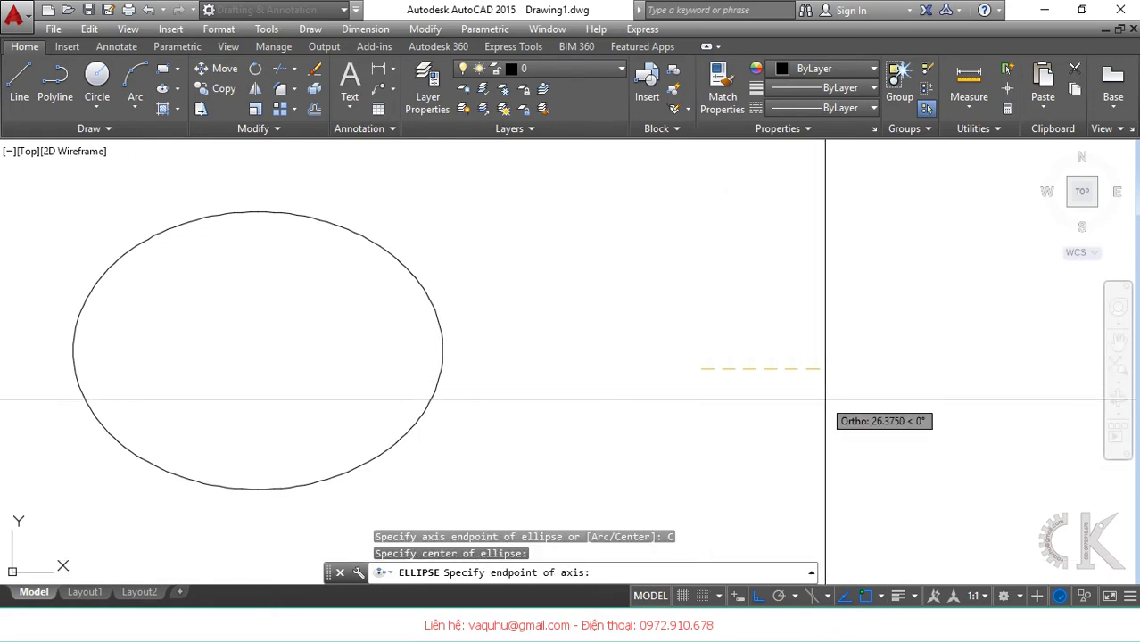
pyautogui.write('40')
pyautogui.press('Return')
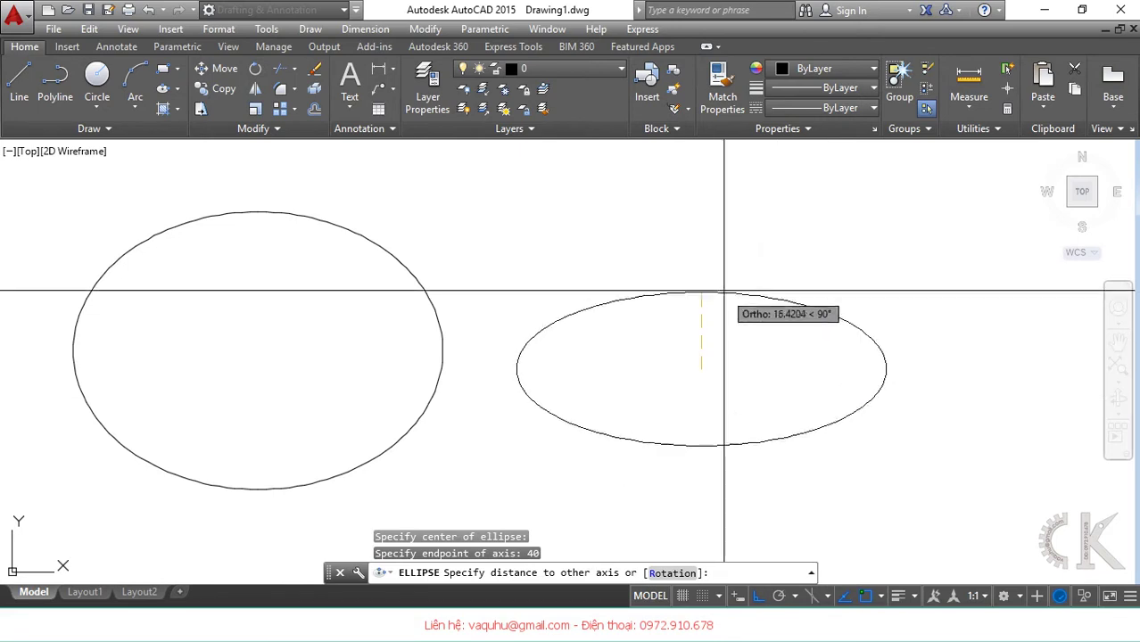
pyautogui.write('30')
pyautogui.press('Return')
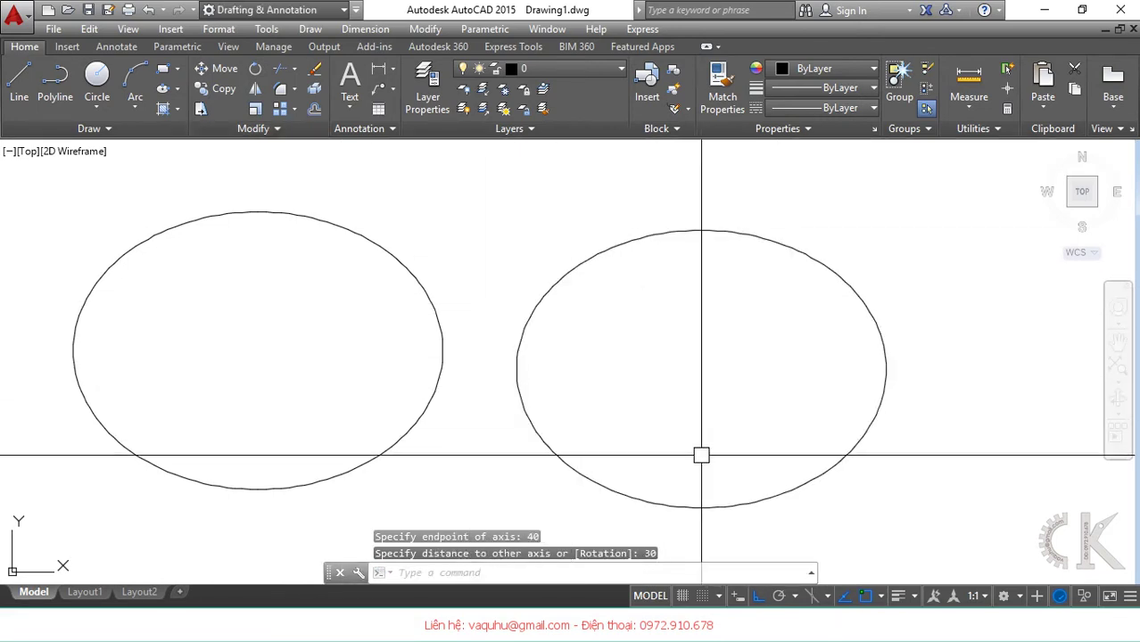
pyautogui.moveTo(714, 389); pyautogui.dragTo(489, 414, button='middle')
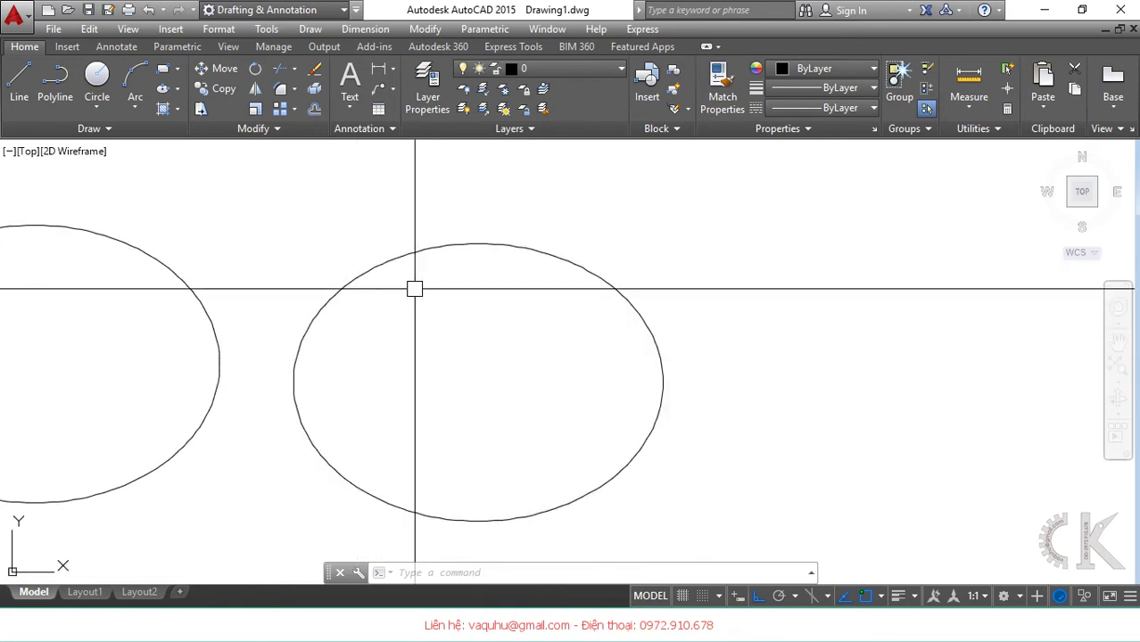
pyautogui.click(179, 89)
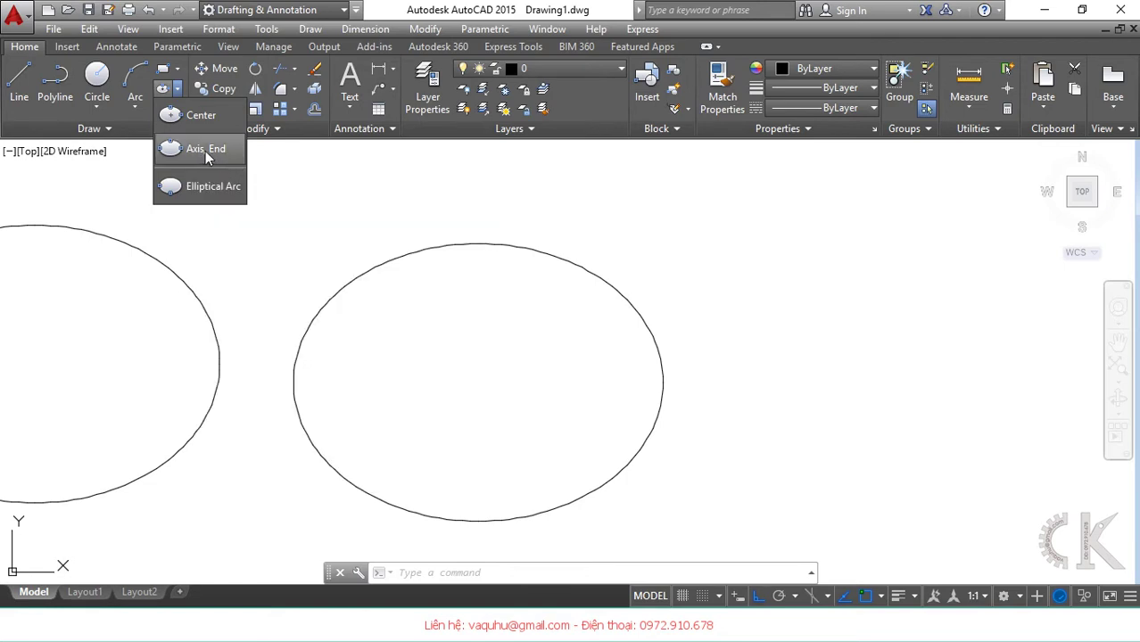
# - Draw an Axis, End ellipse with an 80-unit axis and a 30 other-axis distance
pyautogui.click(205, 149)
pyautogui.moveTo(725, 324); pyautogui.dragTo(576, 343, button='middle')
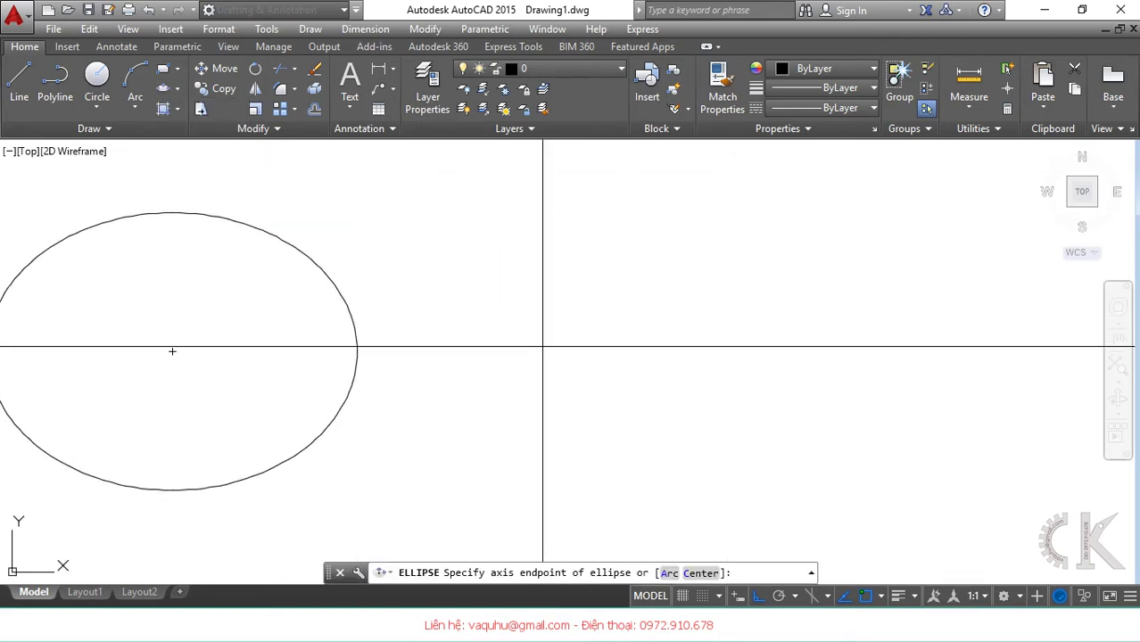
pyautogui.click(588, 366)
pyautogui.write('8')
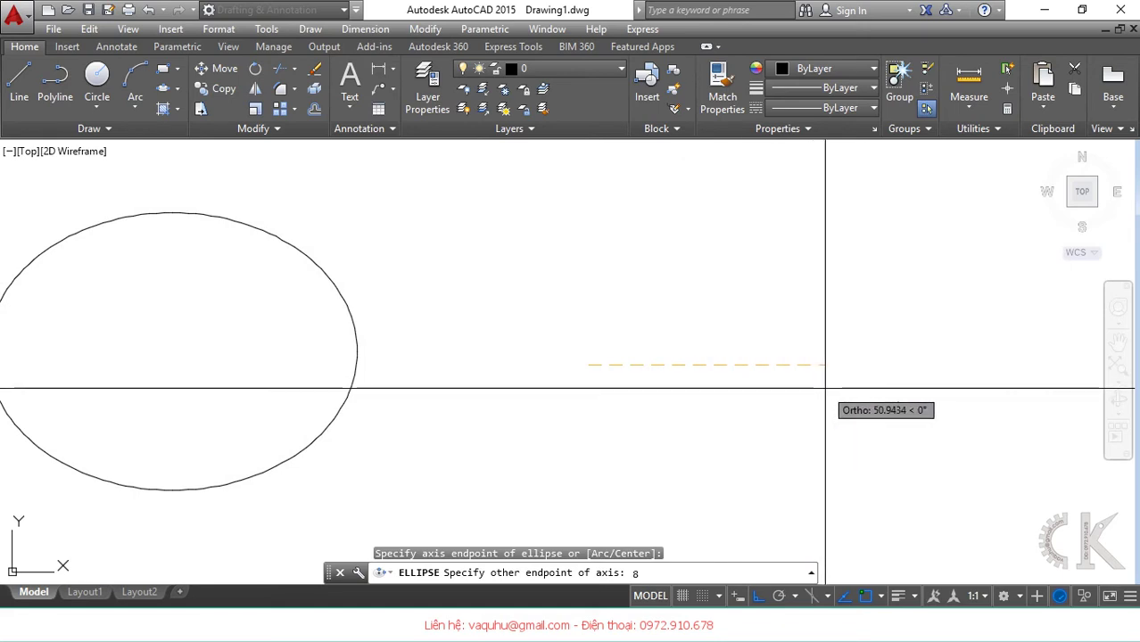
pyautogui.write('0')
pyautogui.press('Return')
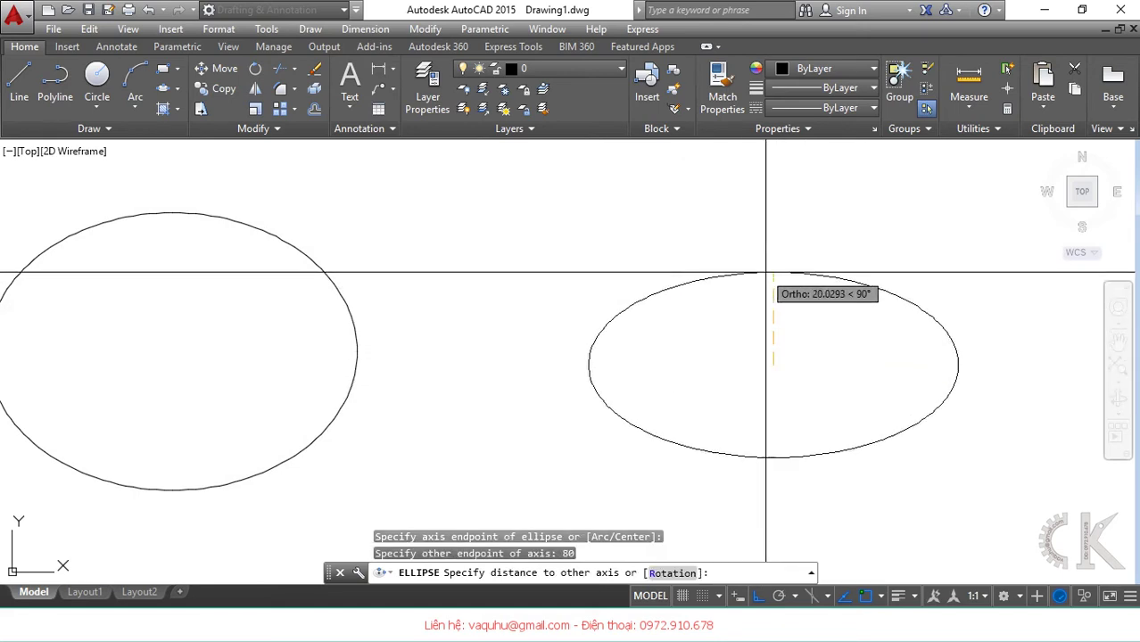
pyautogui.write('30')
pyautogui.press('Return')
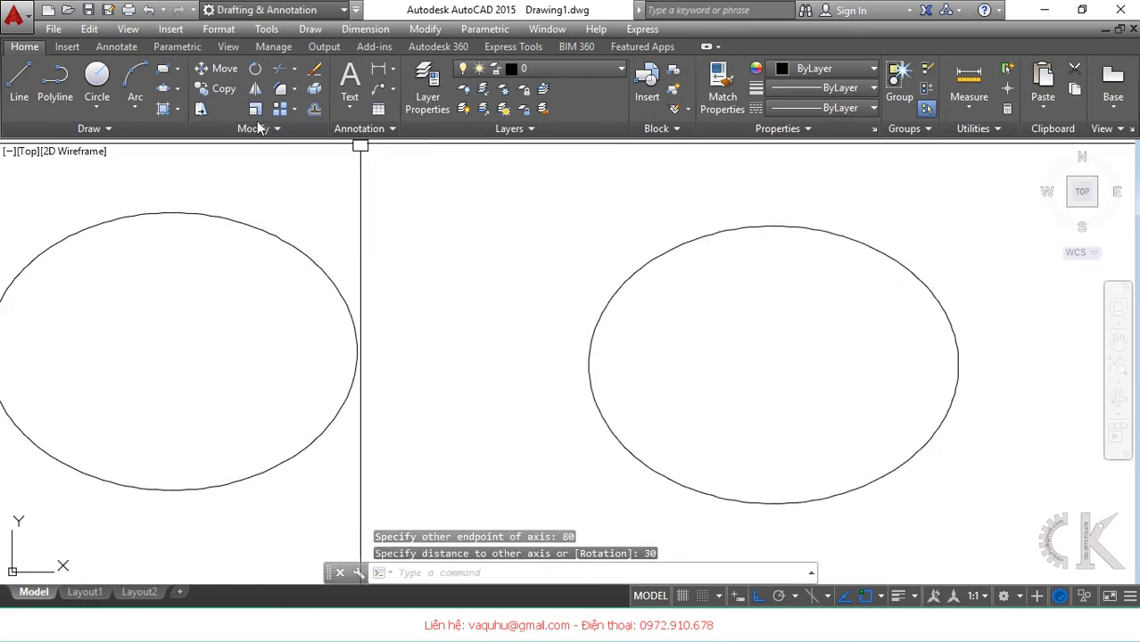
pyautogui.click(177, 92)
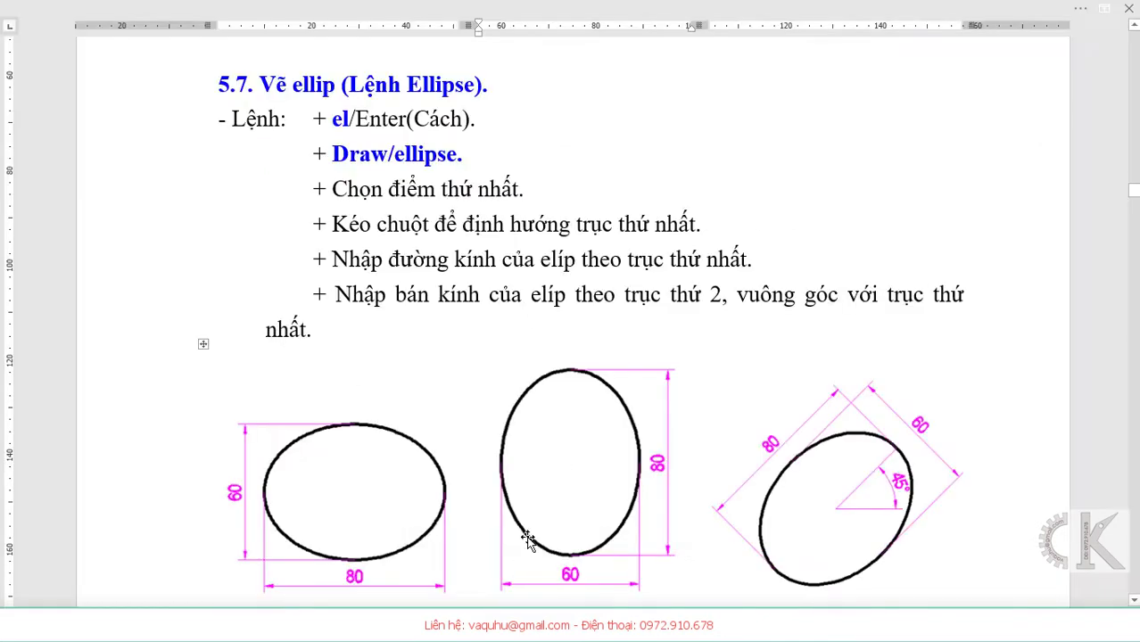
# - Scroll the Word document to view ellipse figures 5.28–5.30
pyautogui.scroll(-3, 587, 448)
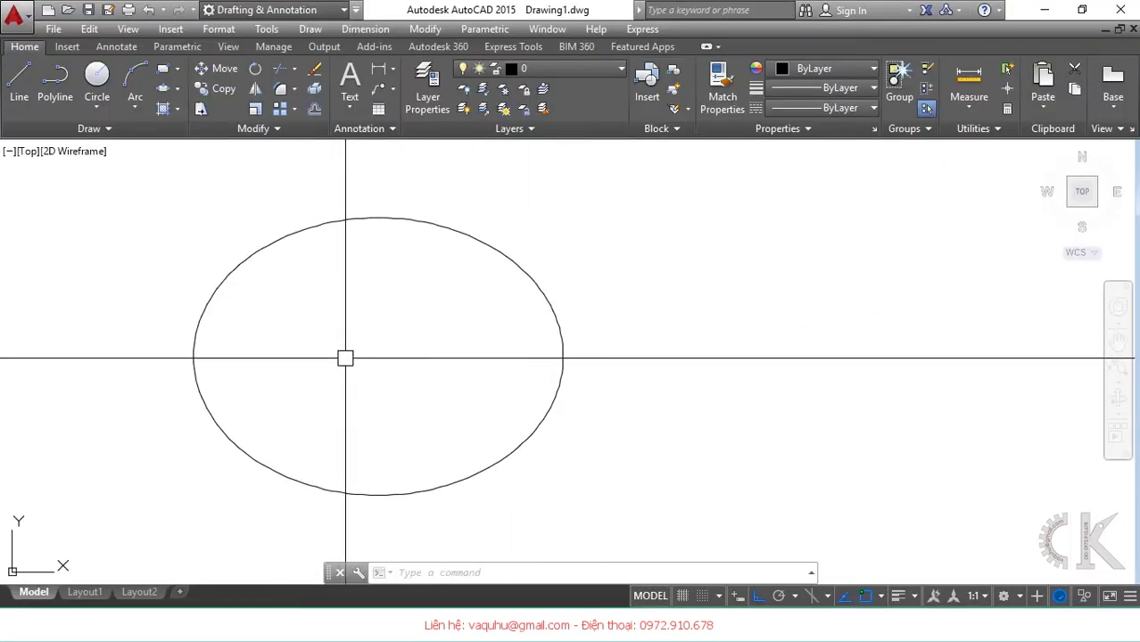
# - Draw an upright ellipse from a 60-unit horizontal axis with a 40 other-axis distance
pyautogui.write('el')
pyautogui.press('Return')
pyautogui.moveTo(605, 352); pyautogui.dragTo(379, 362, button='middle')
pyautogui.click(581, 379)
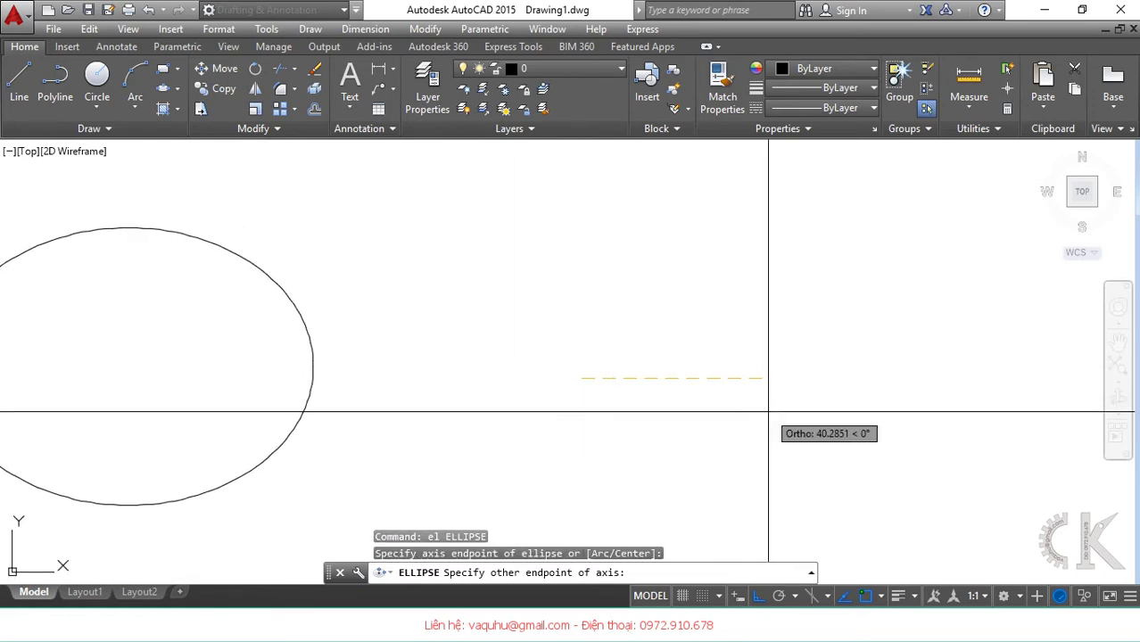
pyautogui.write('60')
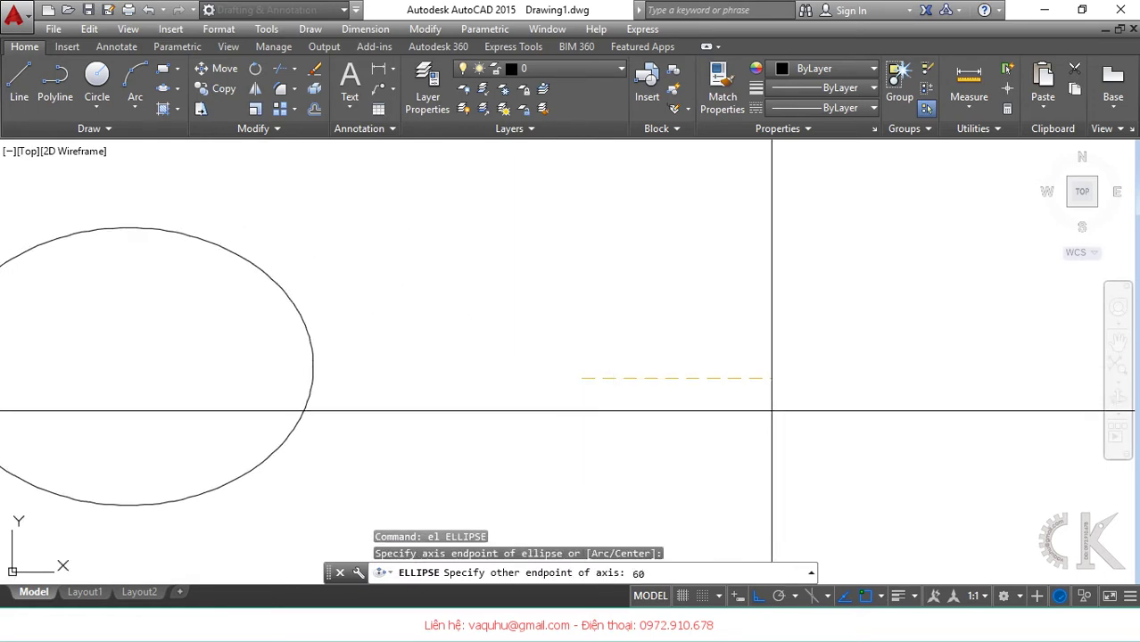
pyautogui.press('Return')
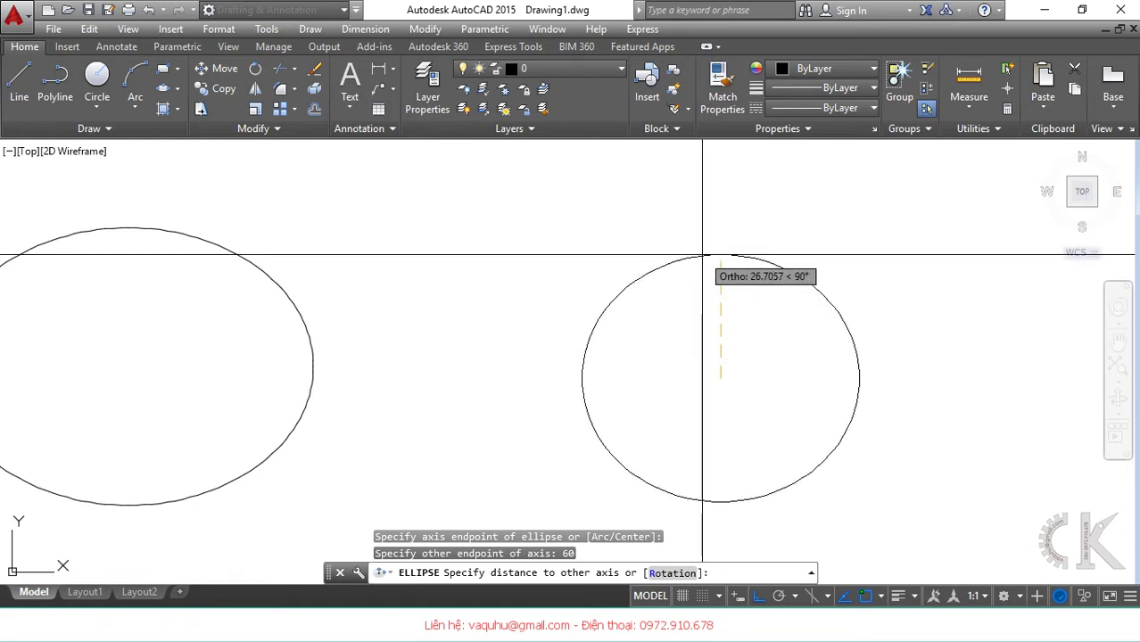
pyautogui.write('40')
pyautogui.press('Return')
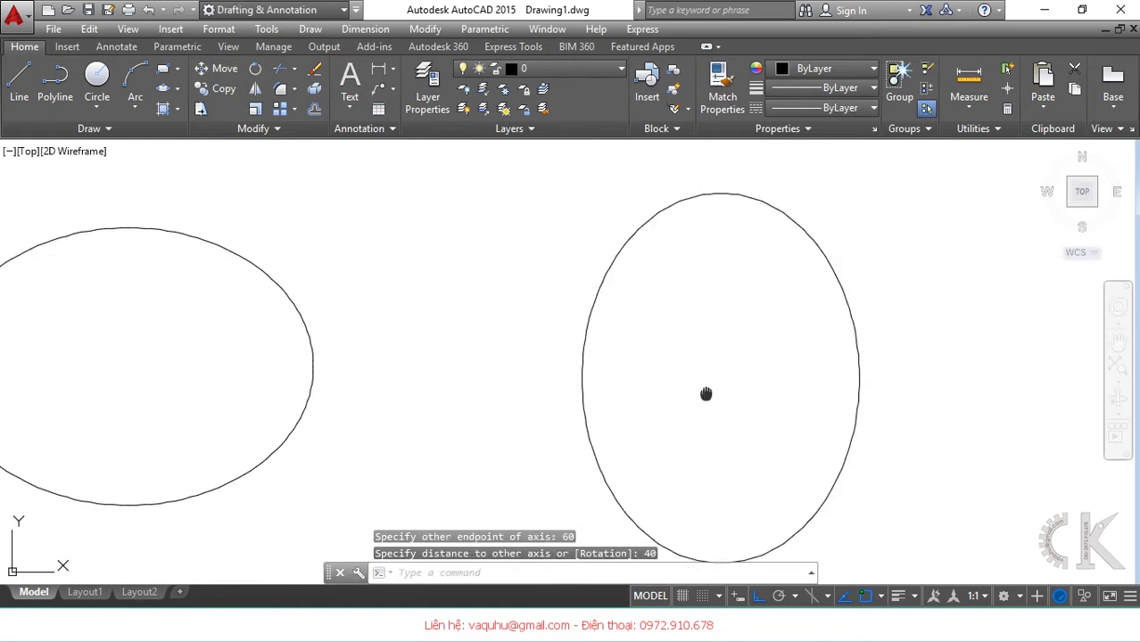
pyautogui.moveTo(704, 392); pyautogui.dragTo(276, 375, button='middle')
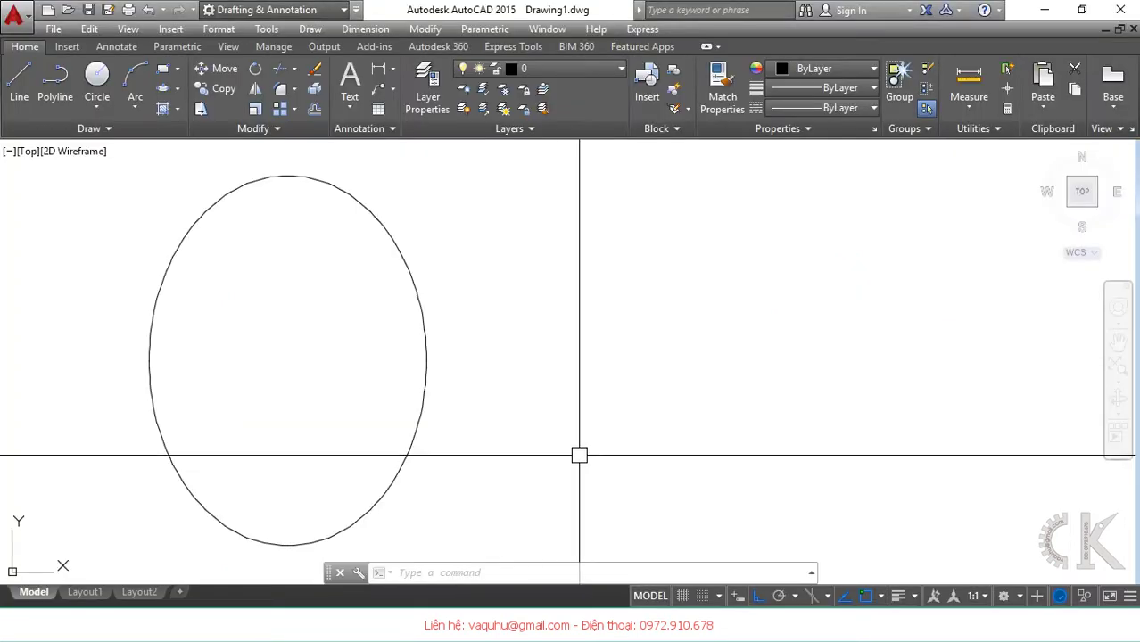
pyautogui.write('EL')
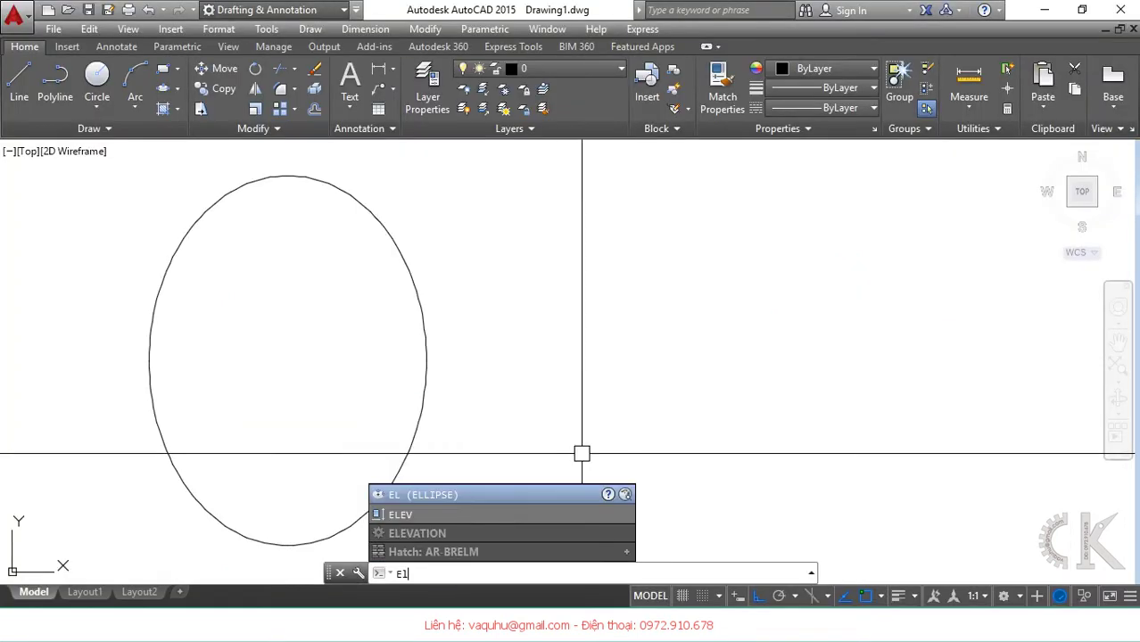
pyautogui.press('Return')
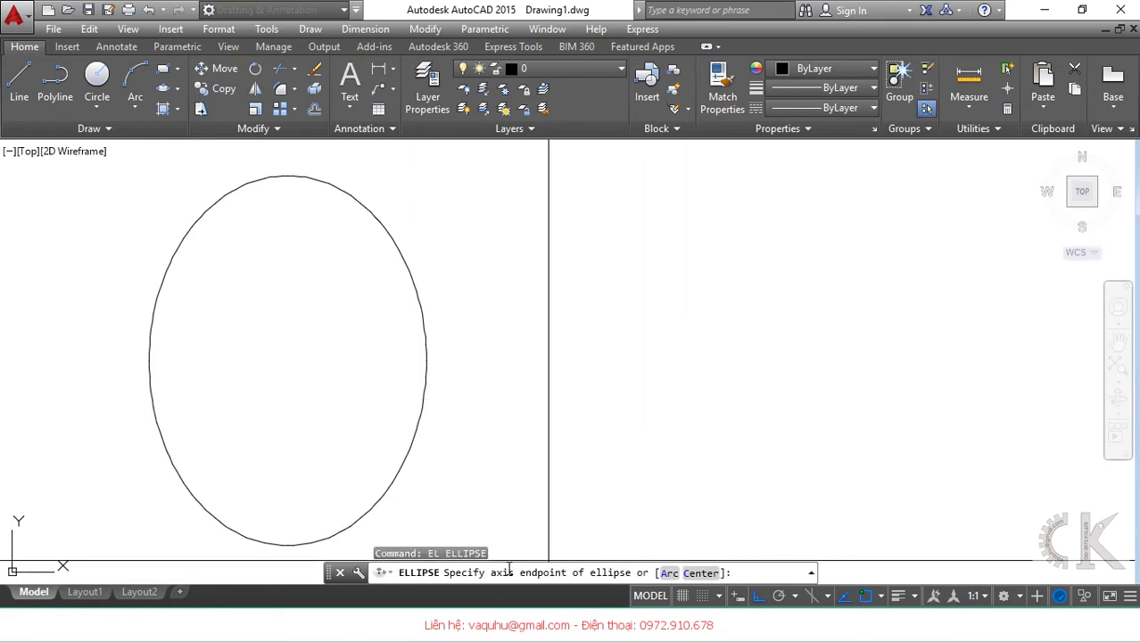
pyautogui.click(695, 401)
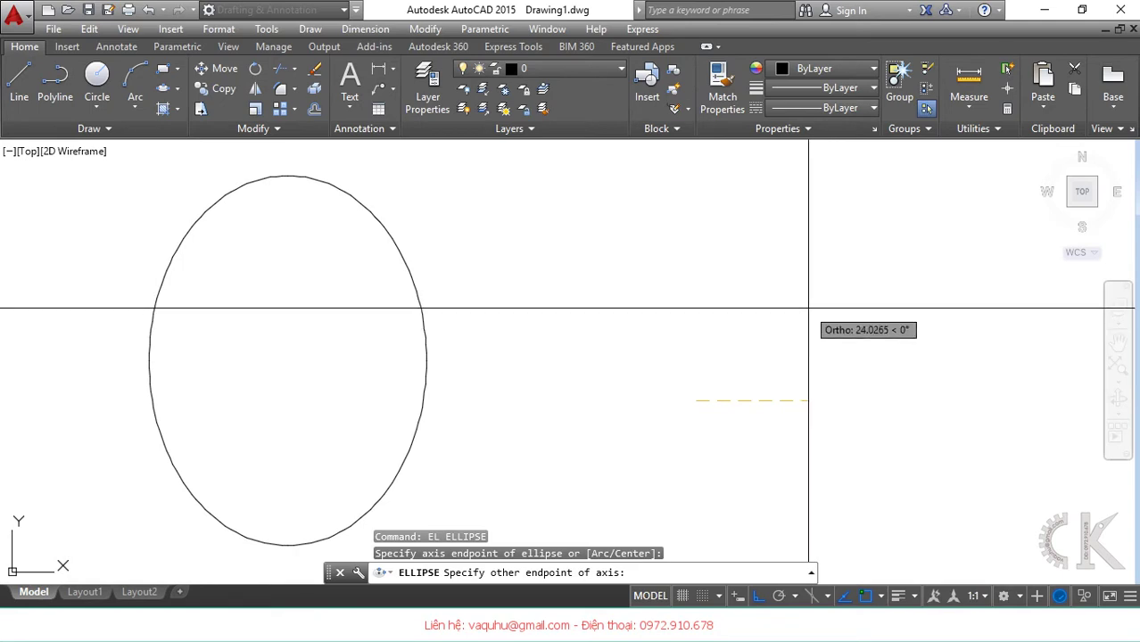
pyautogui.press('F8')
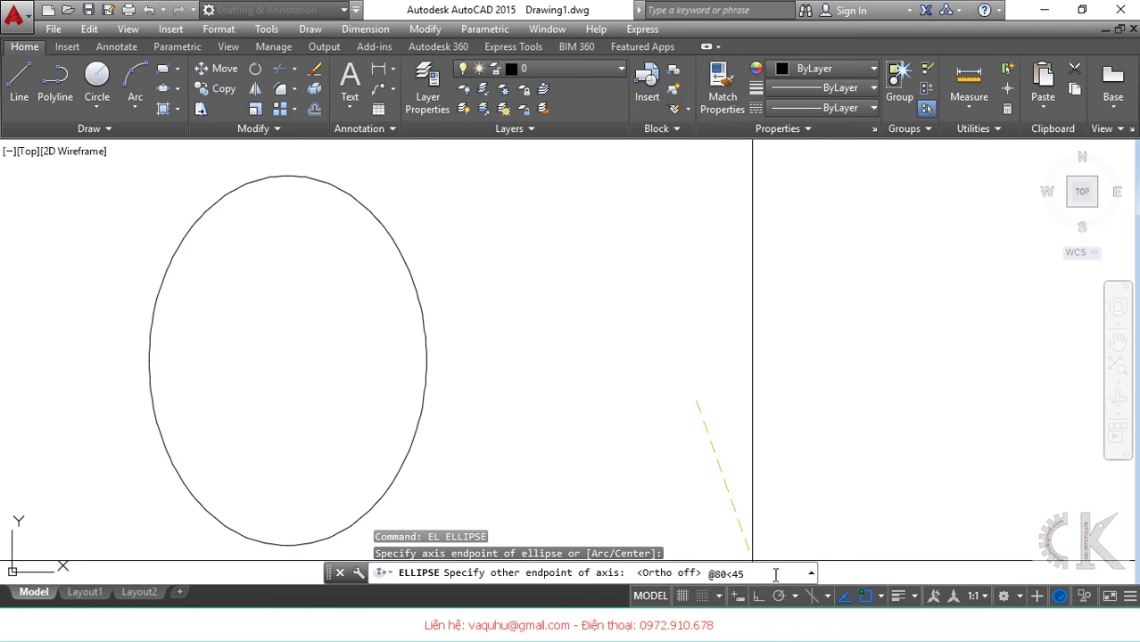
pyautogui.press('Return')
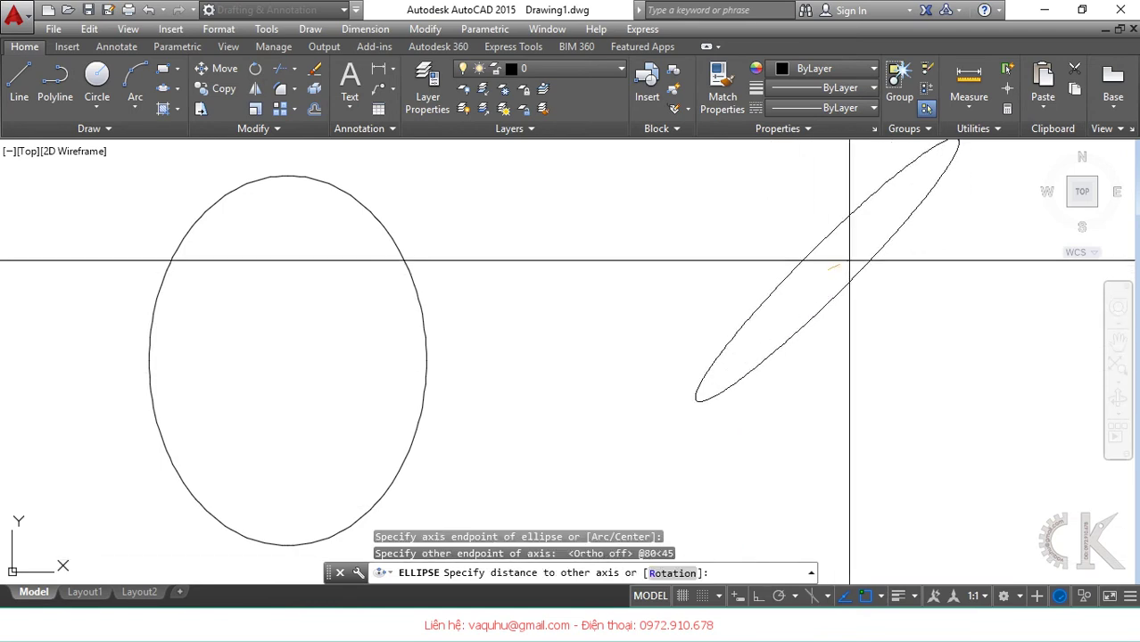
pyautogui.moveTo(943, 183); pyautogui.dragTo(809, 284, button='middle')
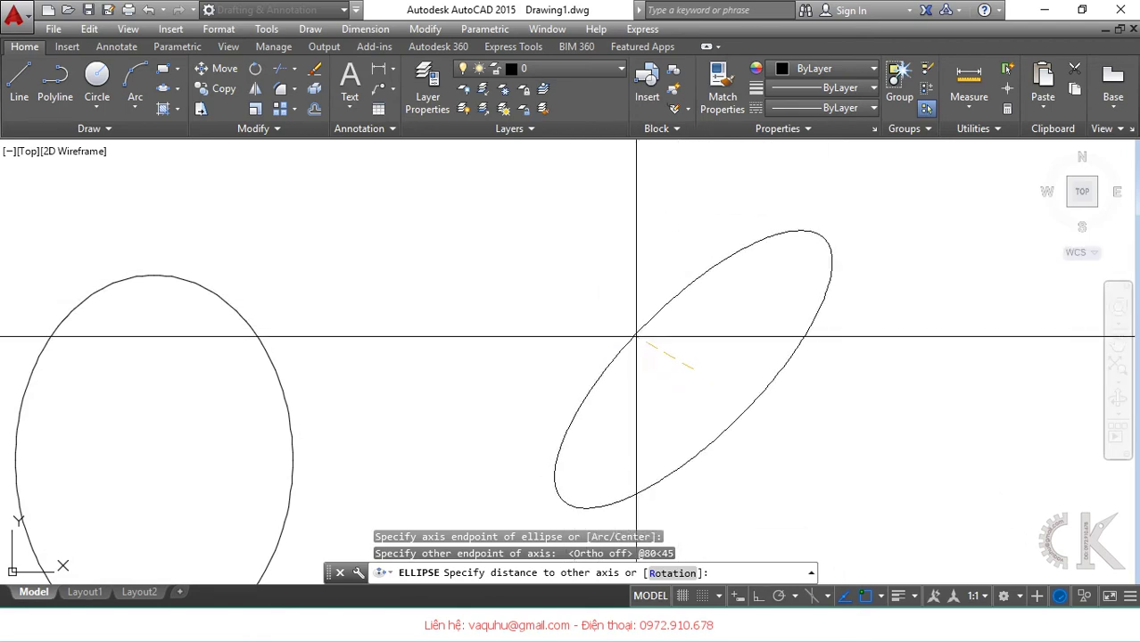
pyautogui.write('3')
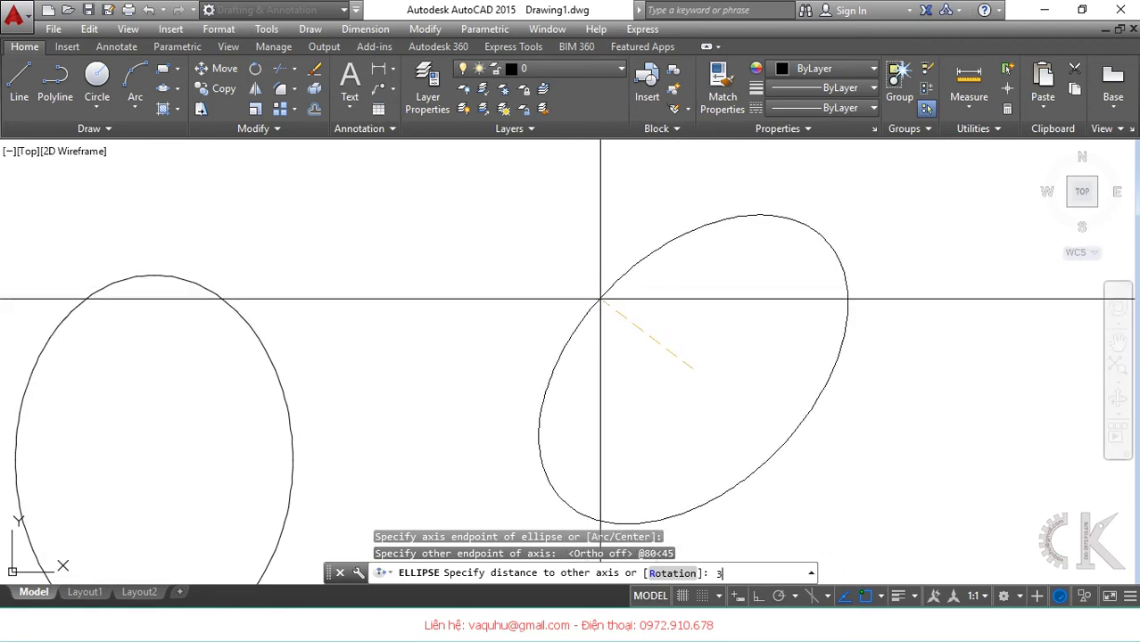
pyautogui.write('0')
pyautogui.press('Return')
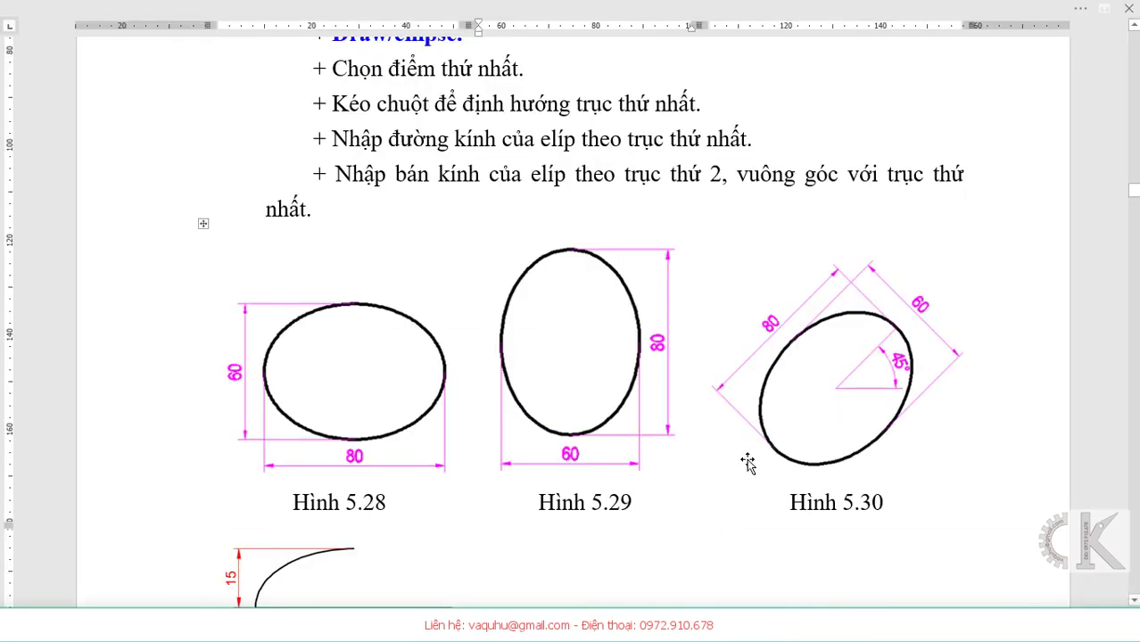
# - Scroll Word to the El/arc figure with its 50 and 15 dimensions, then return to AutoCAD
pyautogui.scroll(-1, 705, 448)
pyautogui.scroll(-1, 702, 444)
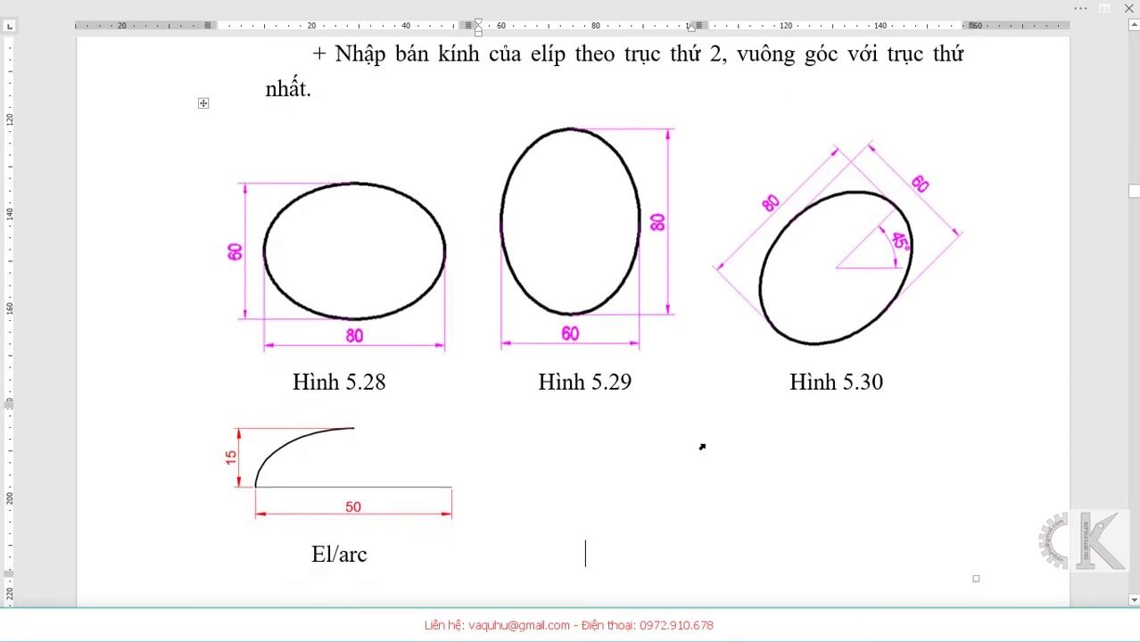
pyautogui.scroll(-1, 700, 442)
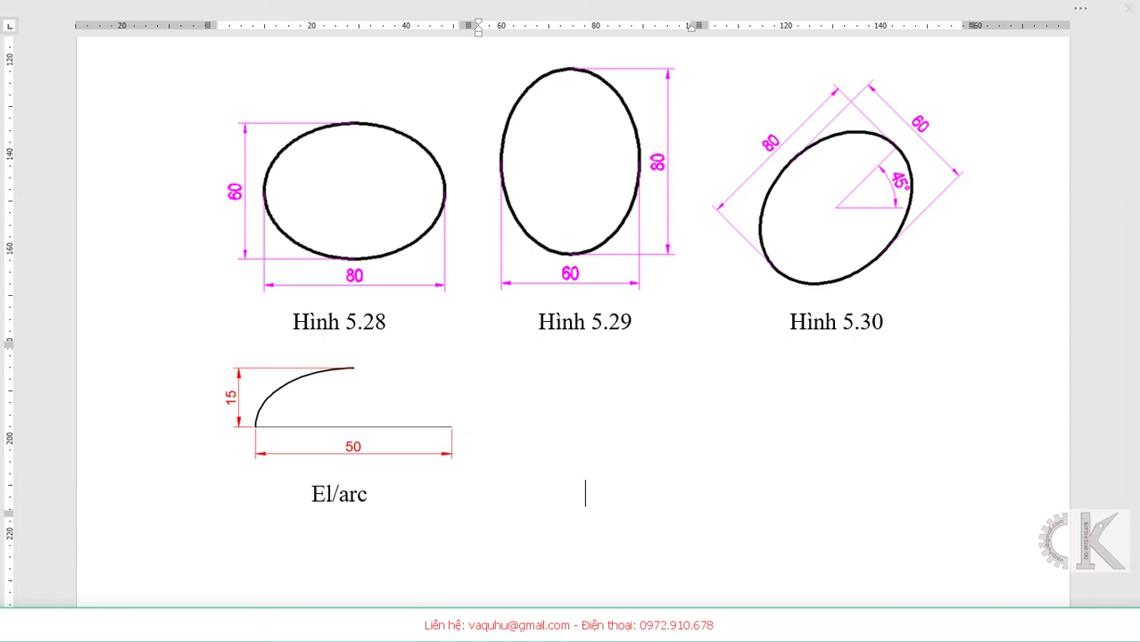
pyautogui.hotkey('alt', 'Tab')
# - Start an Elliptical Arc from the Ellipse dropdown, placing its first axis endpoint with Ortho on
pyautogui.click(179, 89)
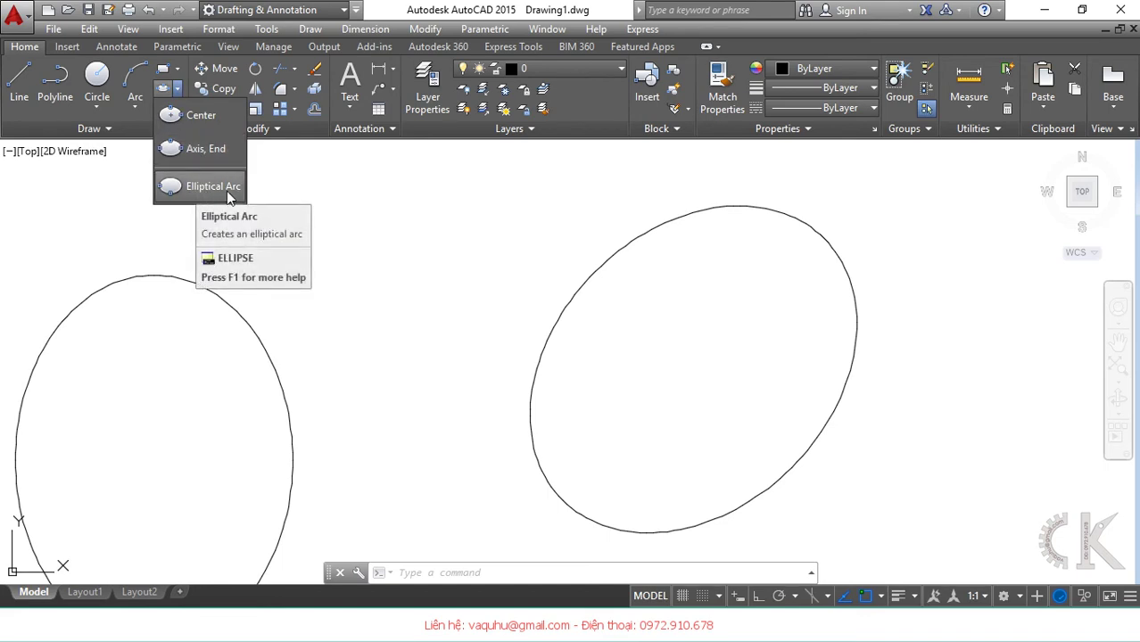
pyautogui.moveTo(212, 187)
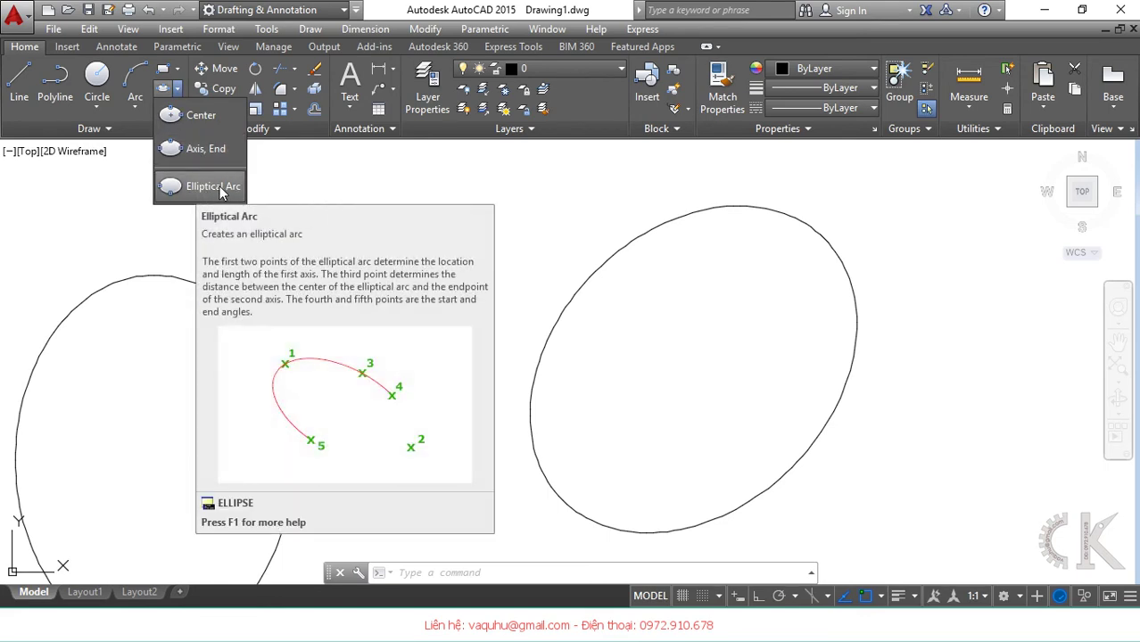
pyautogui.moveTo(725, 334); pyautogui.dragTo(257, 321, button='middle')
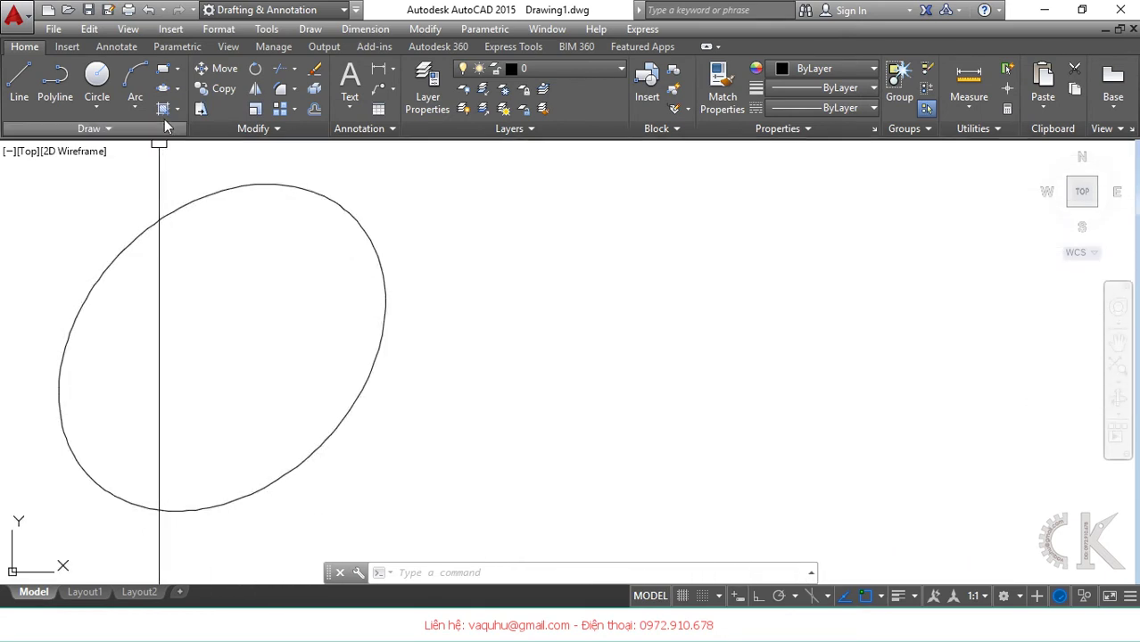
pyautogui.click(179, 93)
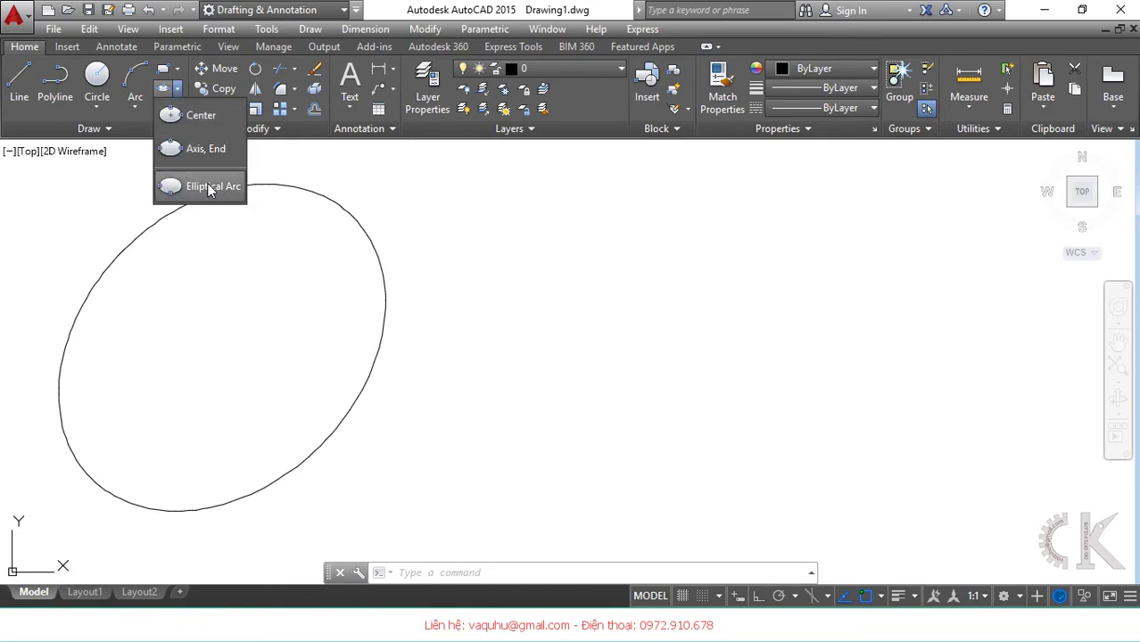
pyautogui.click(201, 186)
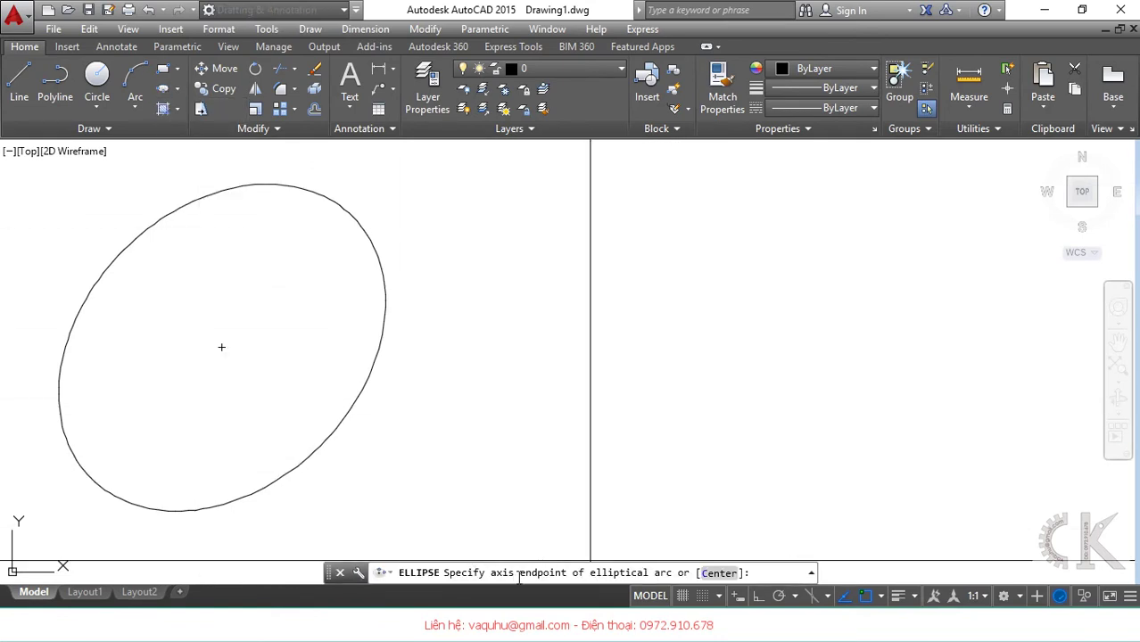
pyautogui.click(634, 380)
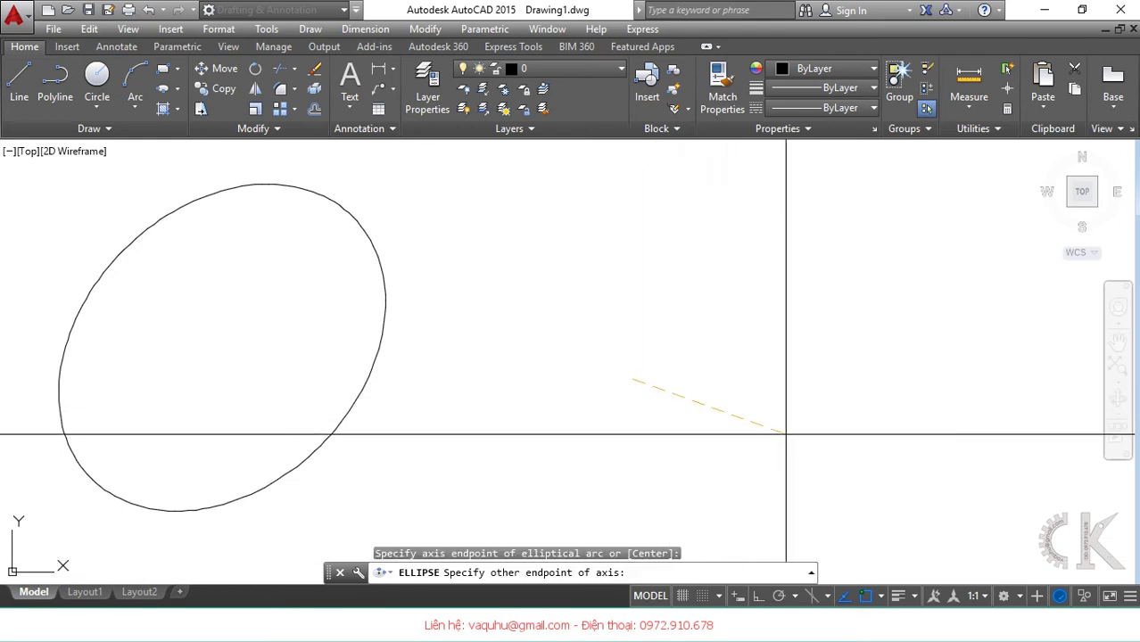
pyautogui.press('F8')
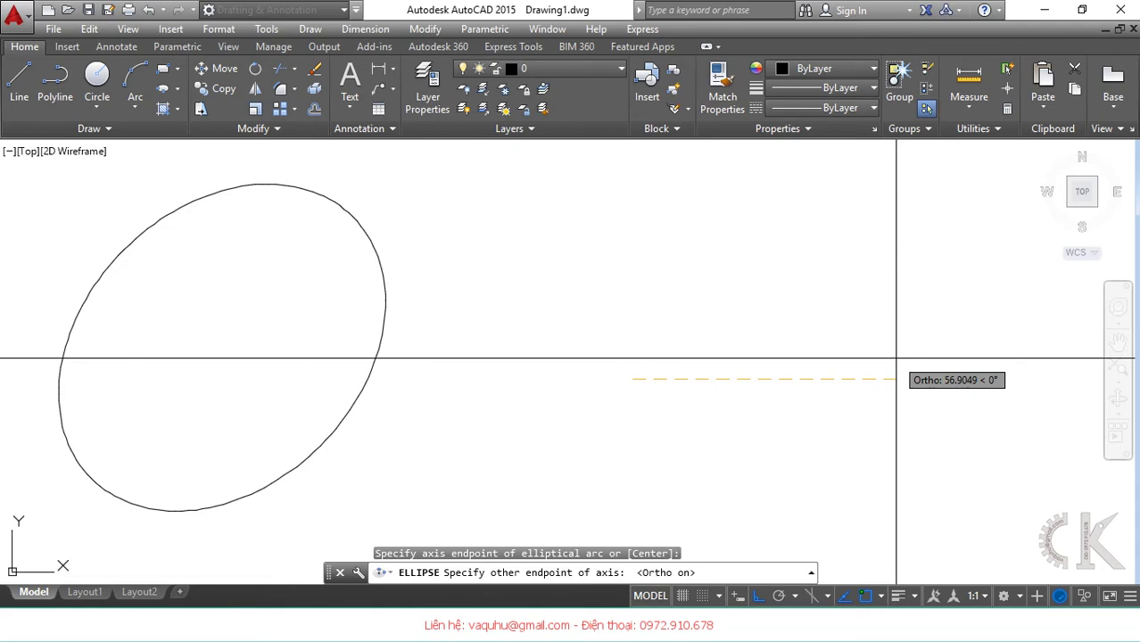
# - Finish the arc with an 80 axis and 30 other-axis distance, swept 180° to 0°
pyautogui.write('80')
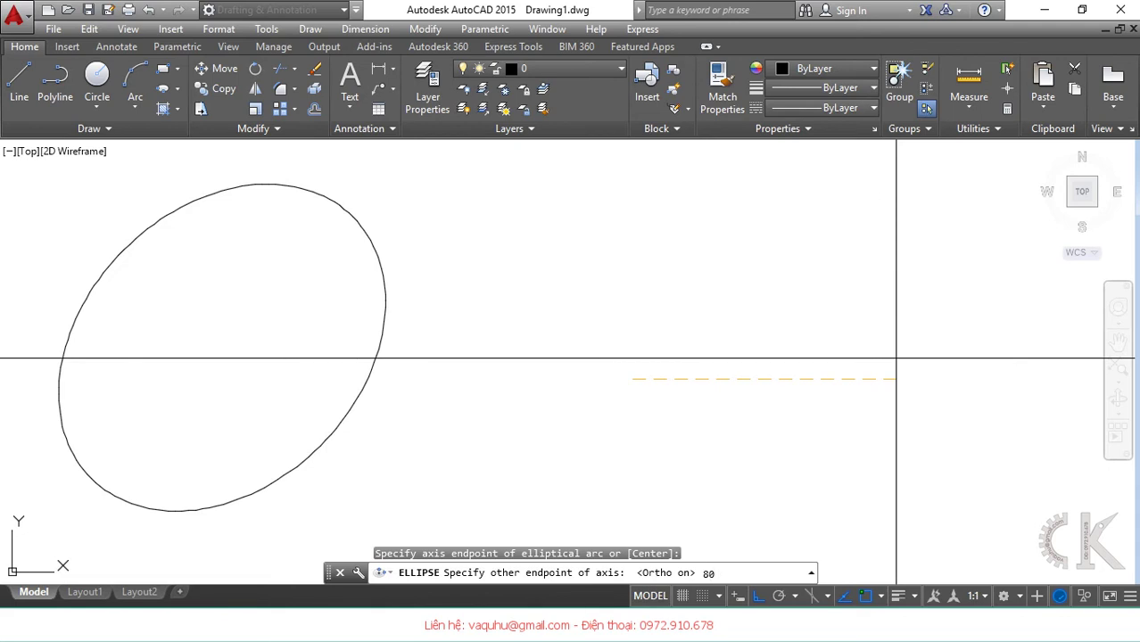
pyautogui.press('Return')
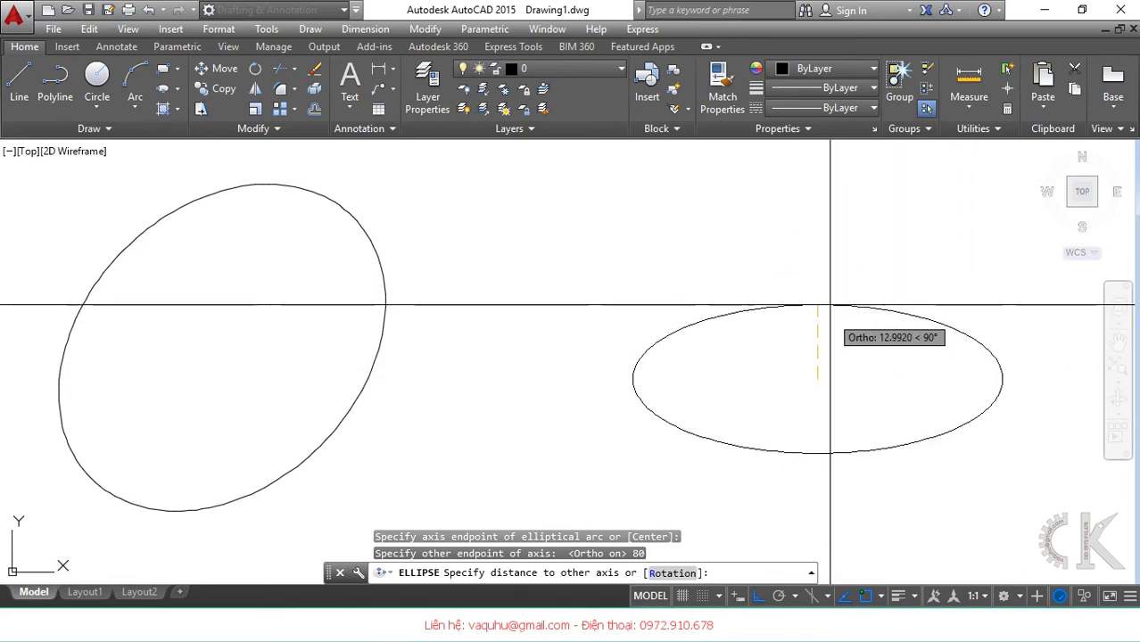
pyautogui.write('30')
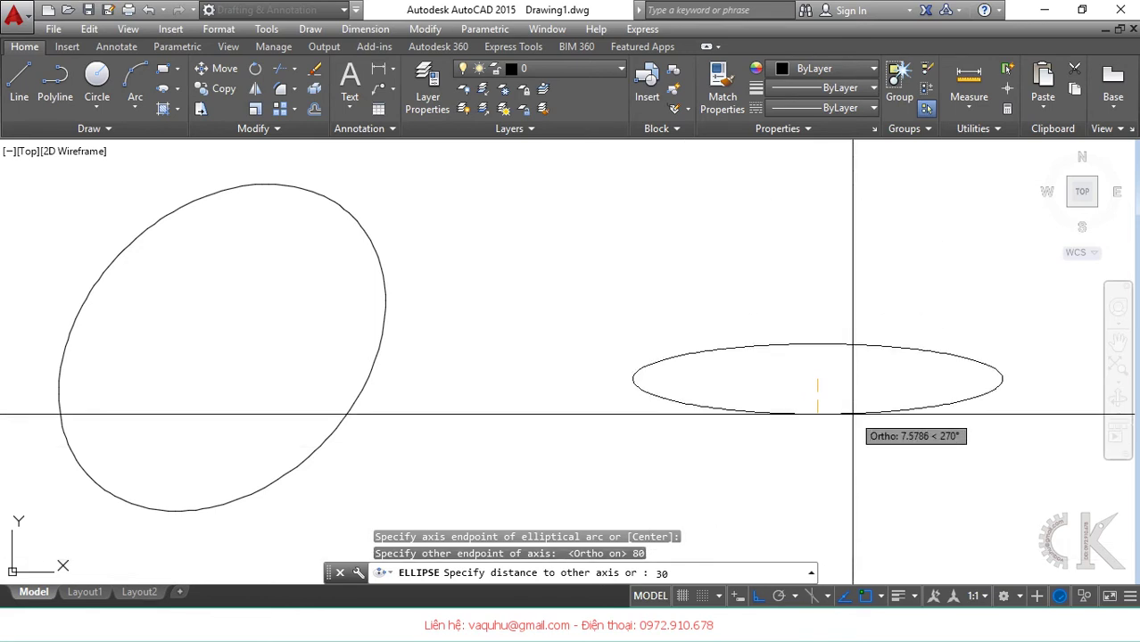
pyautogui.press('Return')
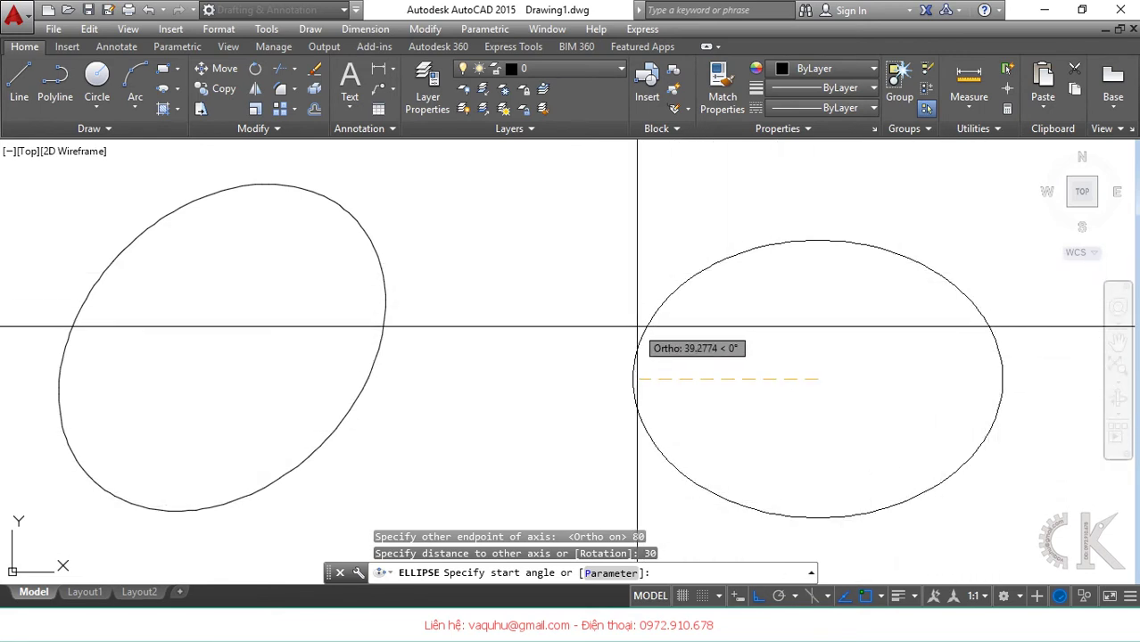
pyautogui.write('180')
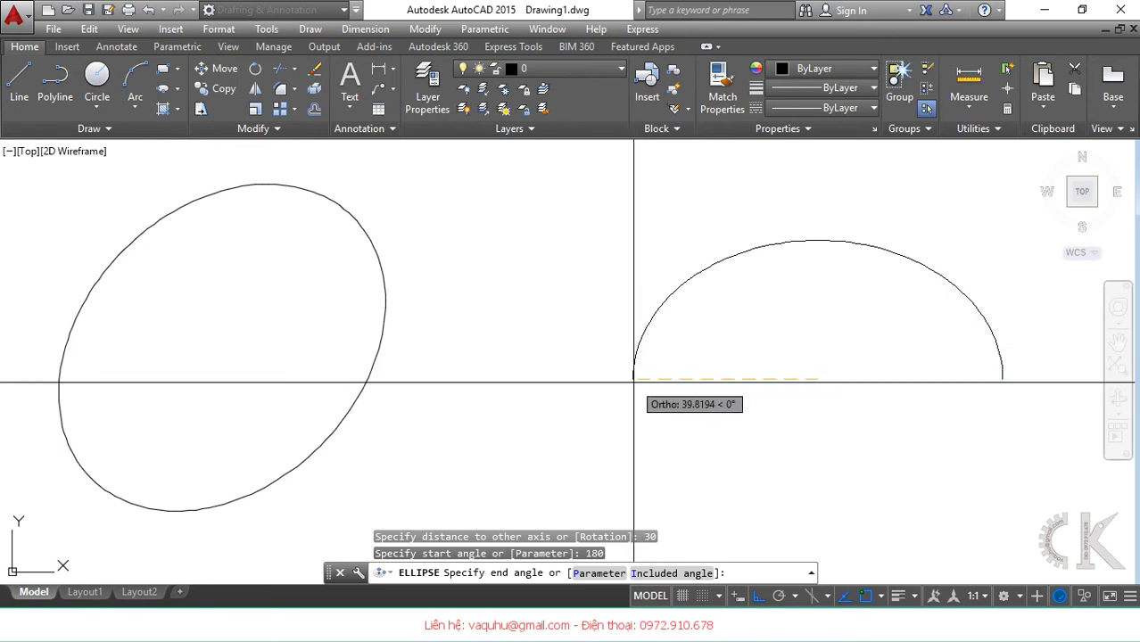
pyautogui.click(636, 385)
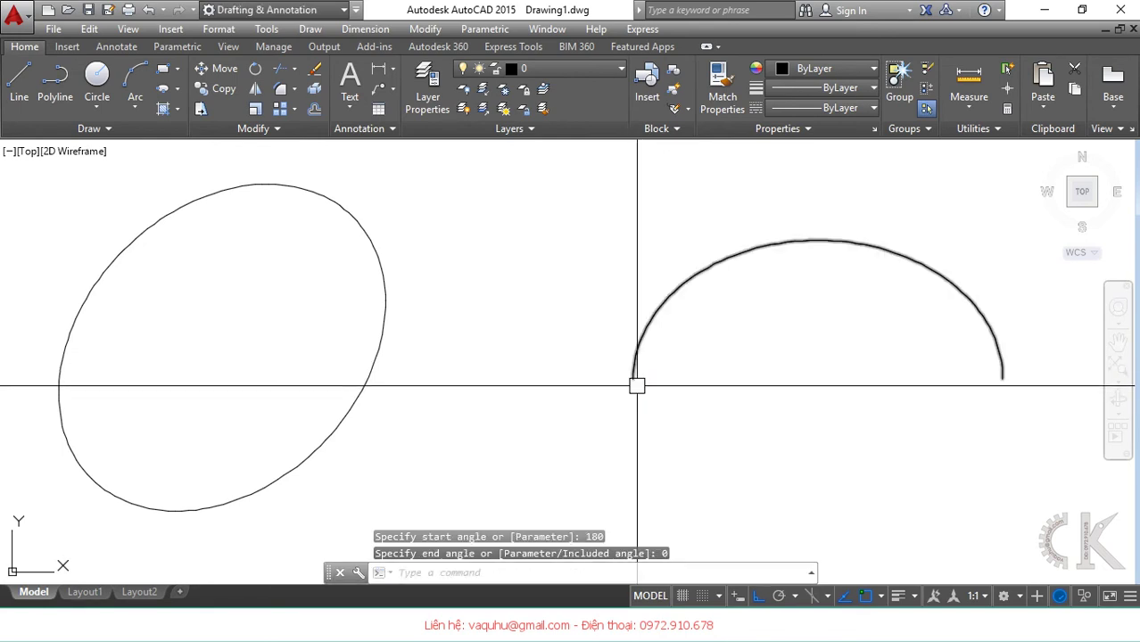
pyautogui.moveTo(778, 448)
pyautogui.mouseDown(button='middle')
pyautogui.moveTo(463, 386)
pyautogui.moveTo(381, 420)
pyautogui.mouseUp(button='middle')
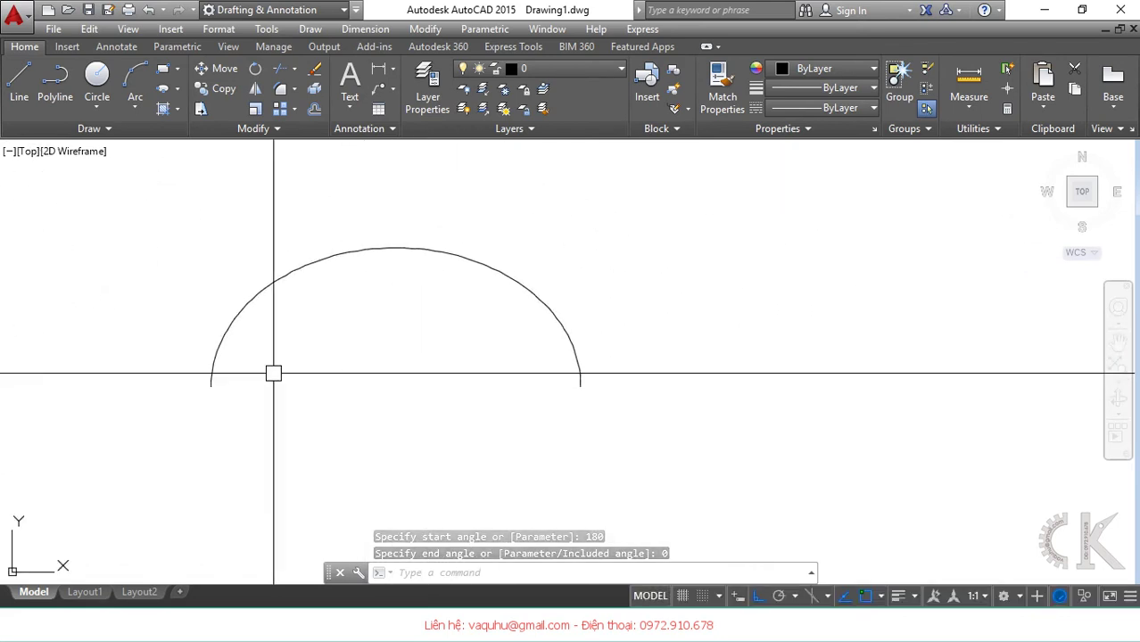
# - Draw a full ellipse with an 80 axis and 30 other-axis distance
pyautogui.moveTo(581, 400); pyautogui.dragTo(487, 393, button='middle')
pyautogui.write('el')
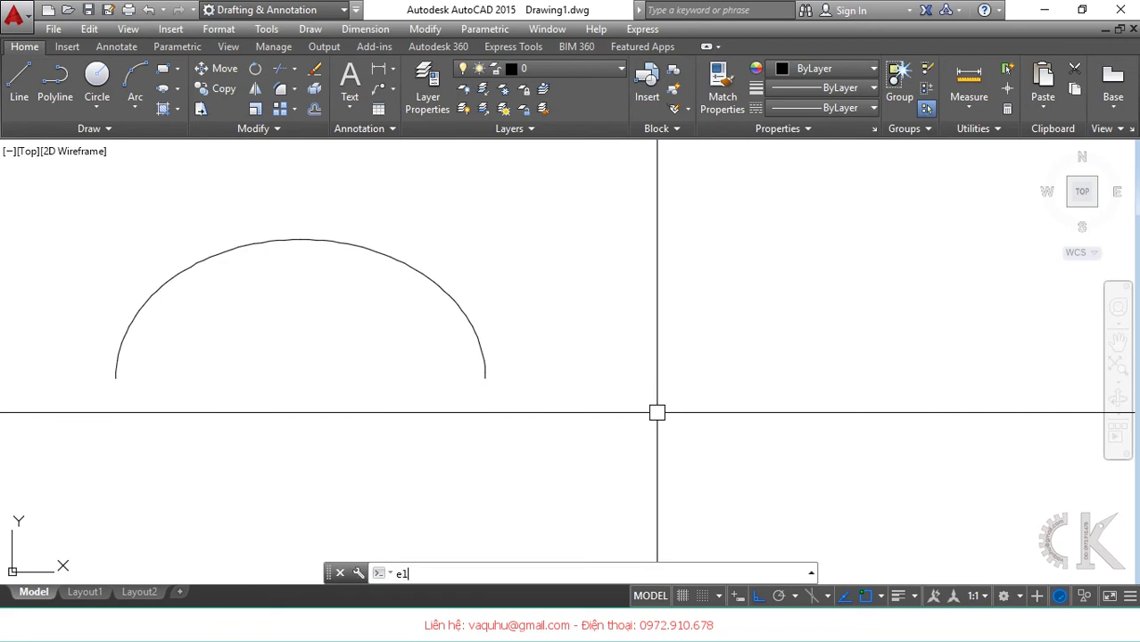
pyautogui.press('Return')
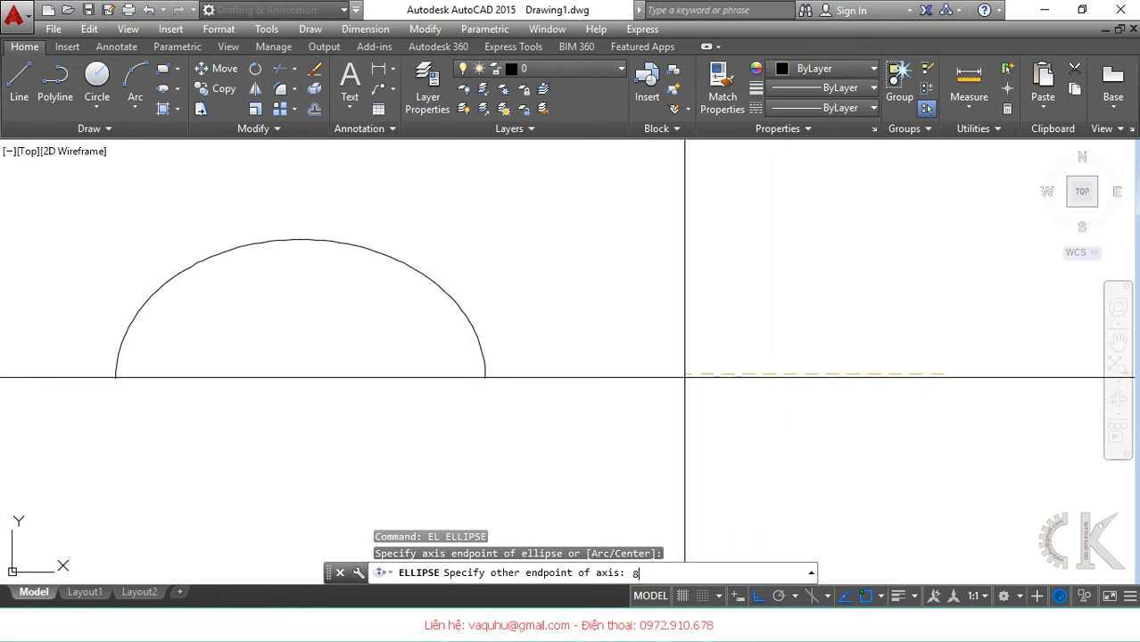
pyautogui.press('Return')
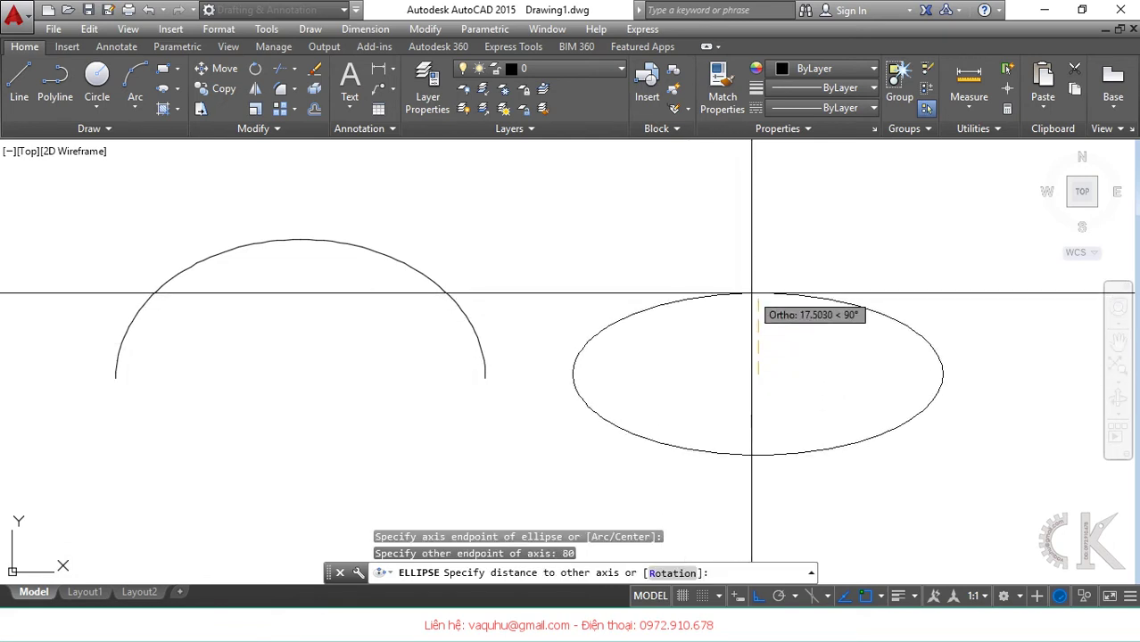
pyautogui.write('30')
pyautogui.press('Return')
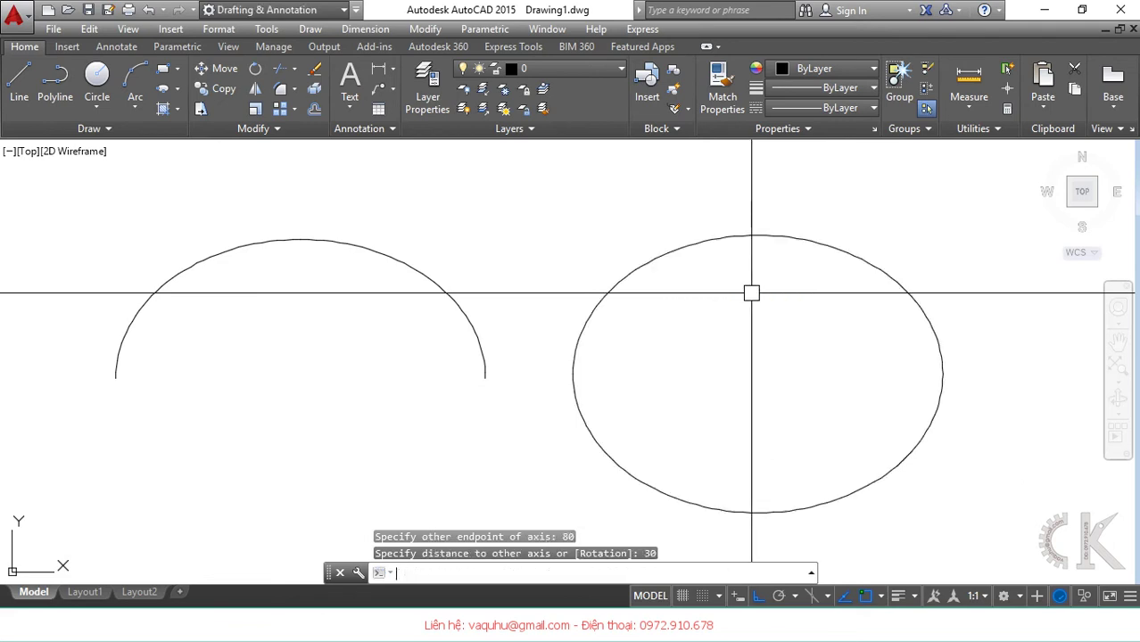
# - Select and delete the full ellipse, leaving only the upper half-ellipse arc
pyautogui.click(738, 409)
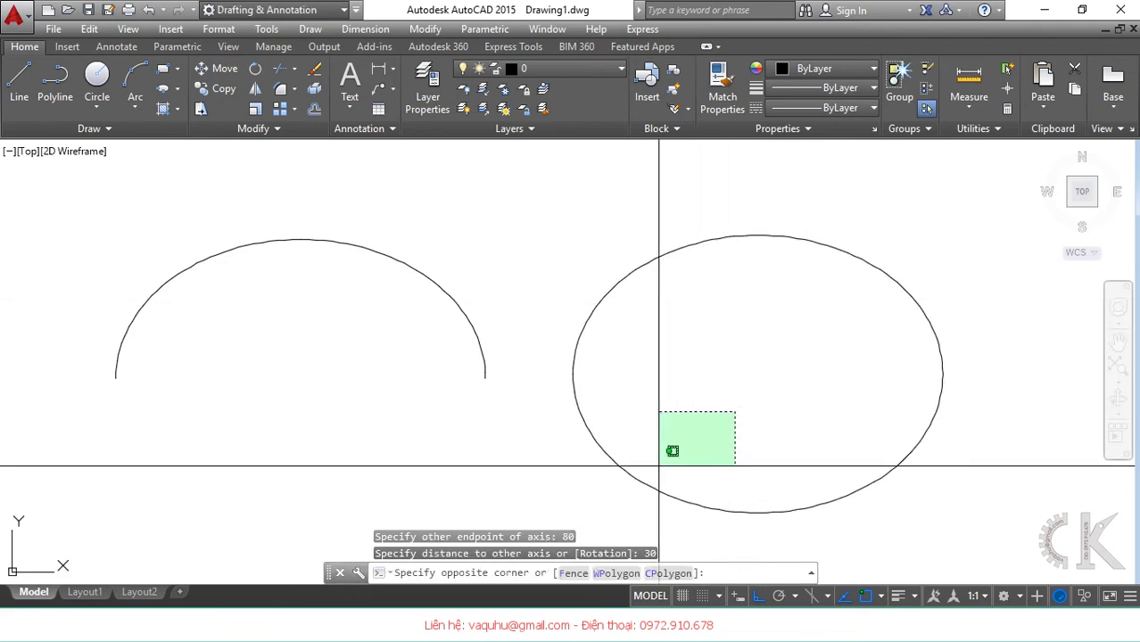
pyautogui.click(606, 501)
pyautogui.press('Delete')
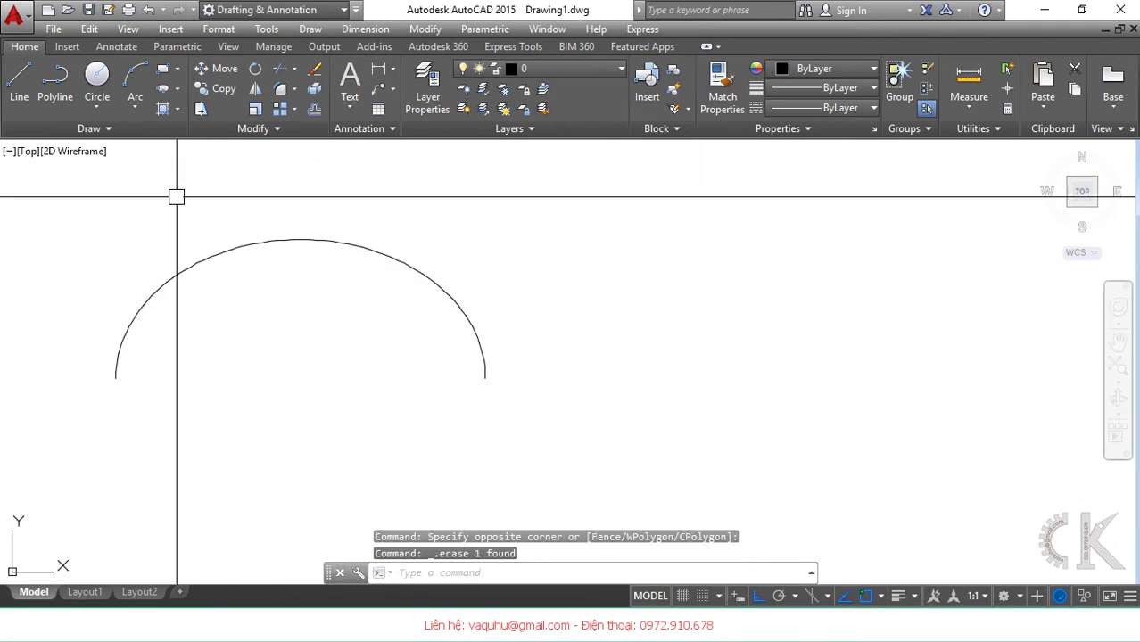
pyautogui.click(179, 90)
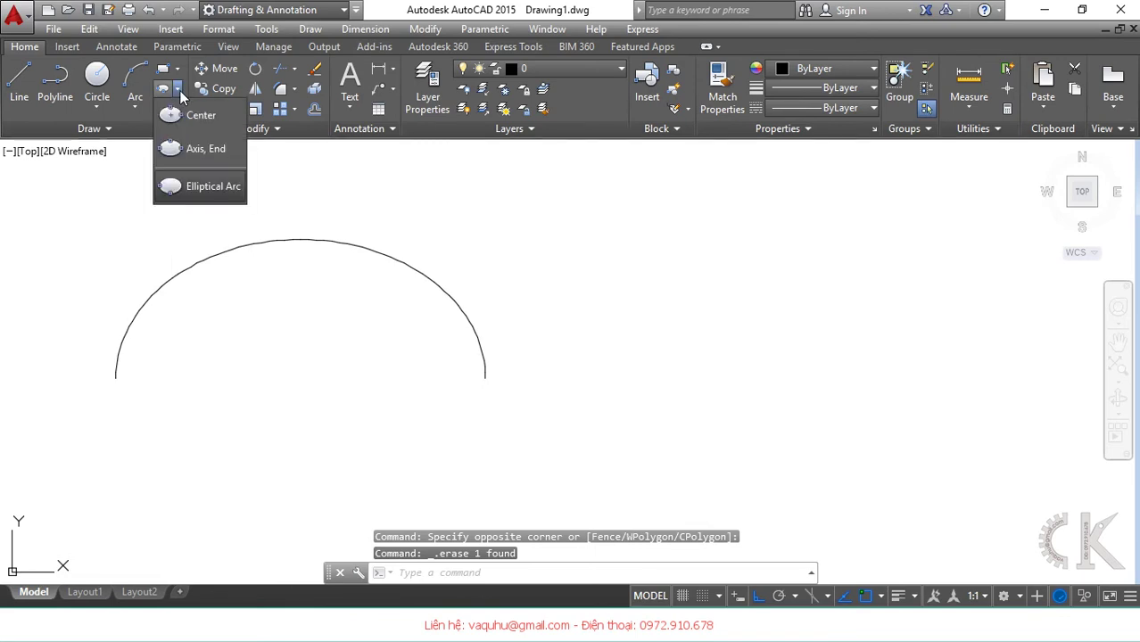
# - Draw an elliptical arc to the right with an 80 axis and 30 distance, from 0° to 180°
pyautogui.click(202, 187)
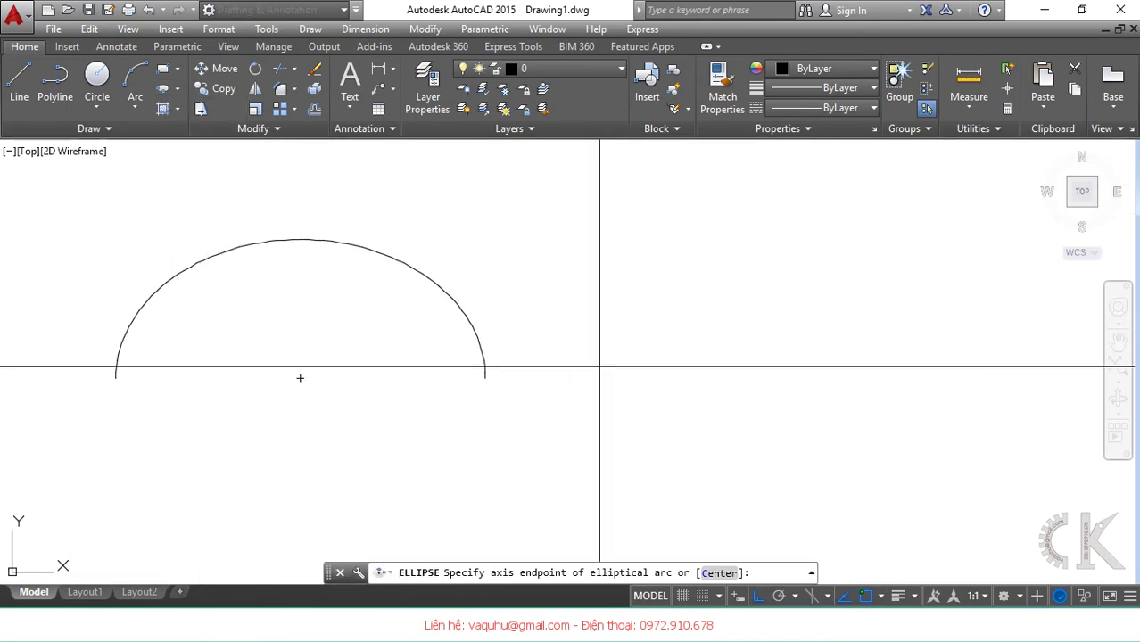
pyautogui.click(903, 375)
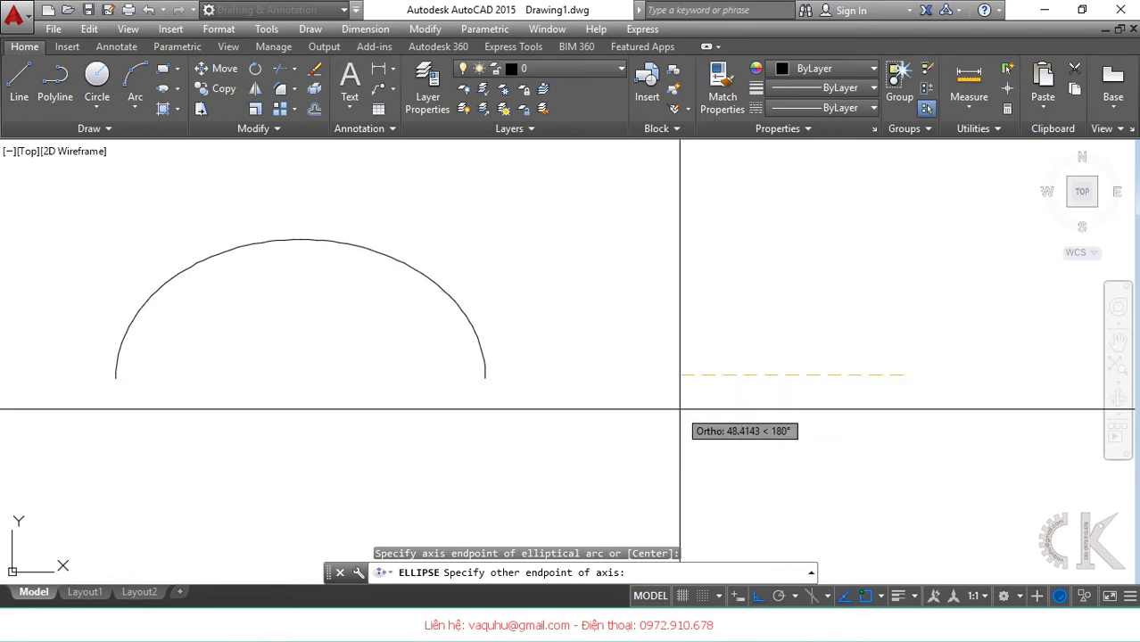
pyautogui.write('80')
pyautogui.press('Return')
pyautogui.write('3')
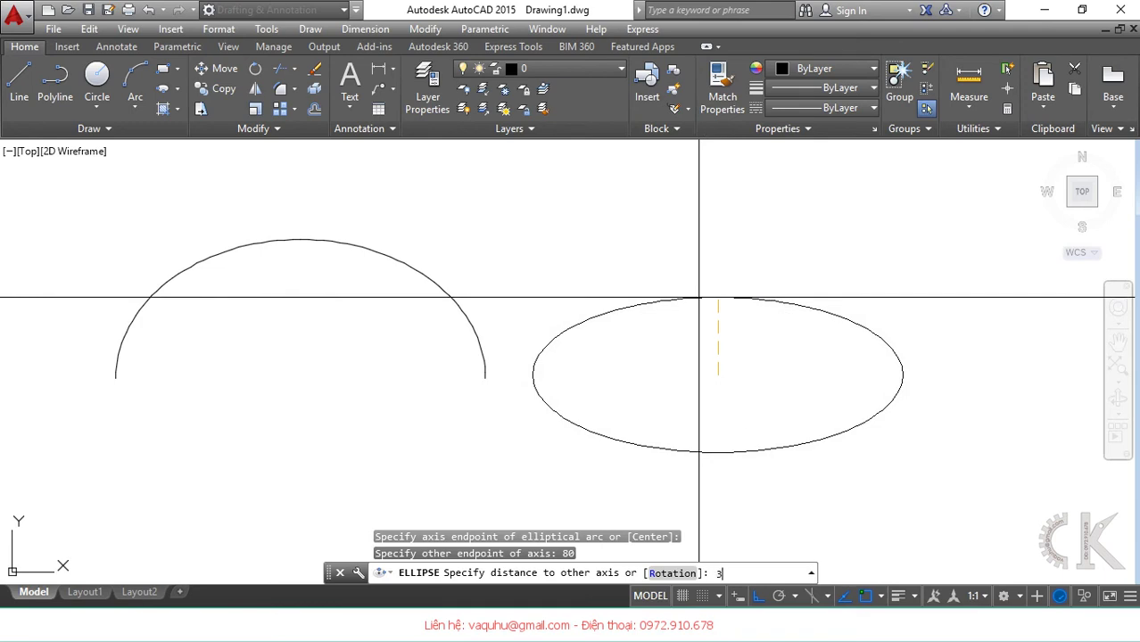
pyautogui.write('0')
pyautogui.press('Return')
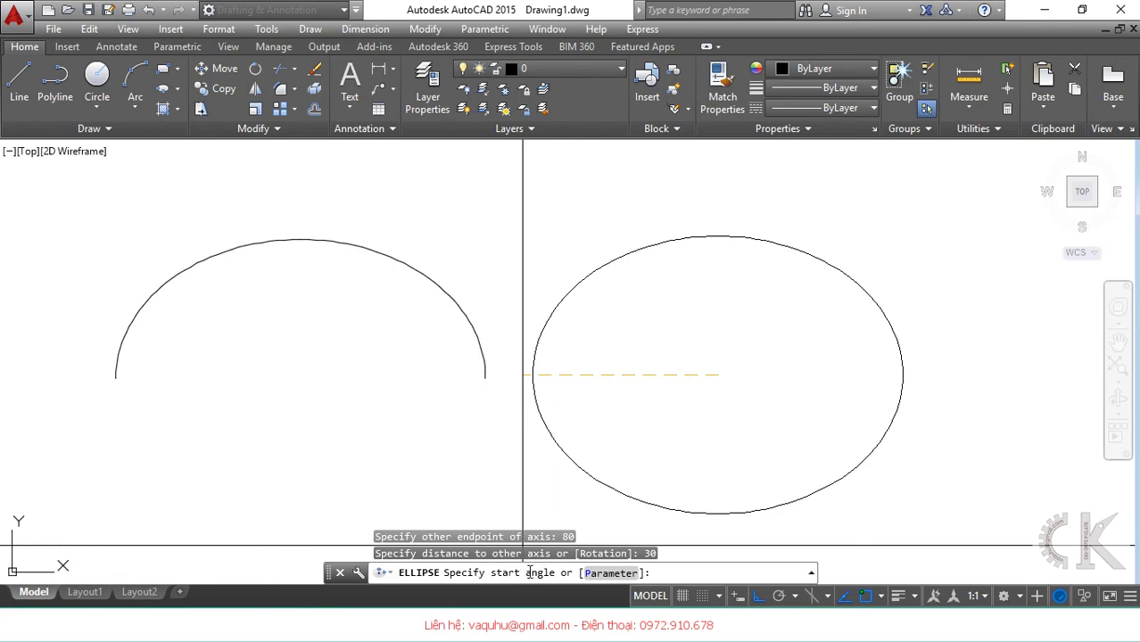
pyautogui.press('Return')
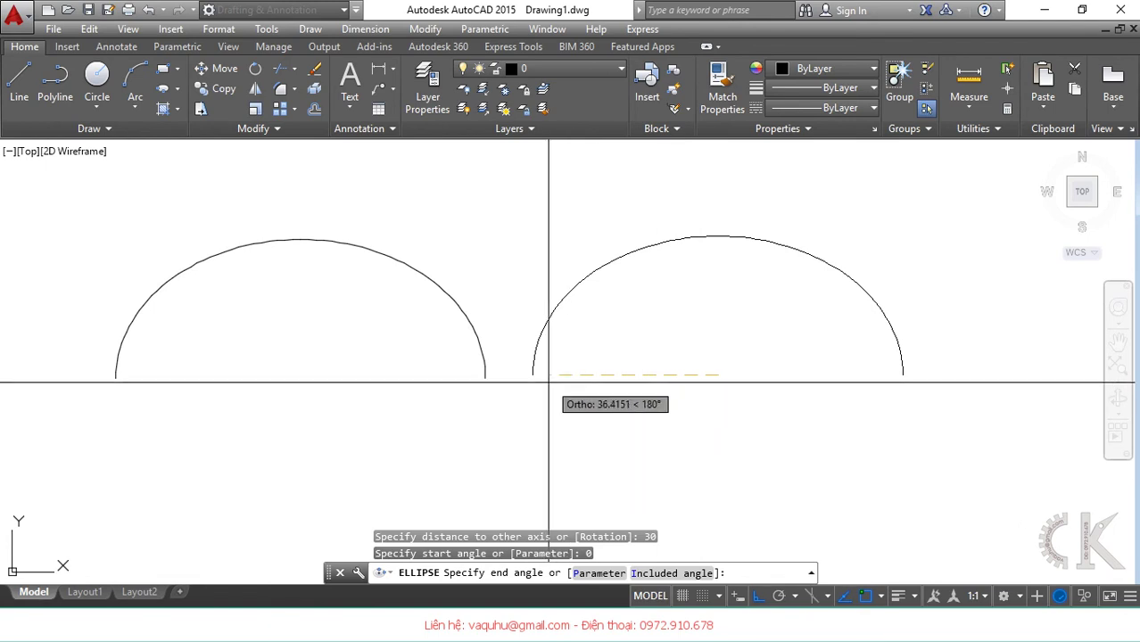
pyautogui.write('180')
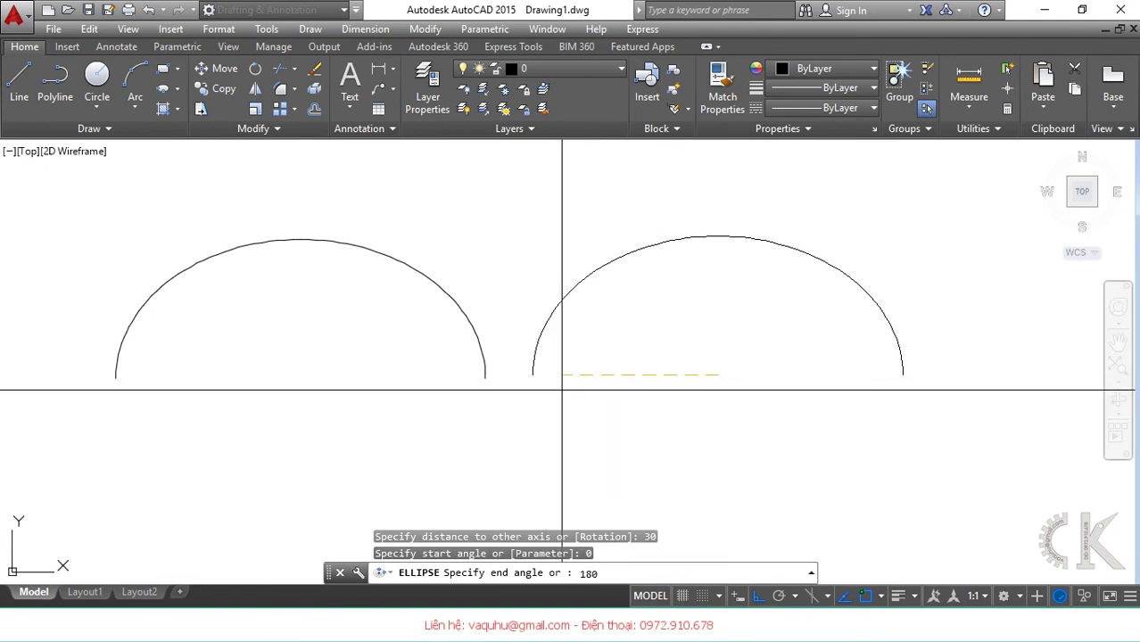
pyautogui.press('Return')
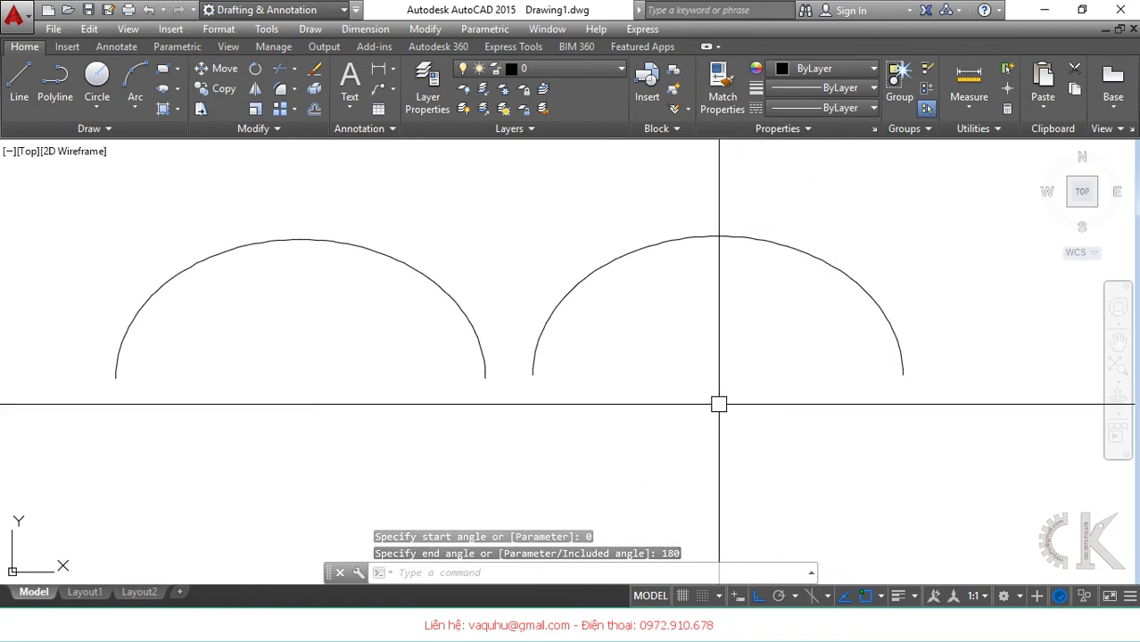
pyautogui.moveTo(783, 413)
pyautogui.mouseDown(button='middle')
pyautogui.moveTo(599, 415)
pyautogui.moveTo(488, 401)
pyautogui.mouseUp(button='middle')
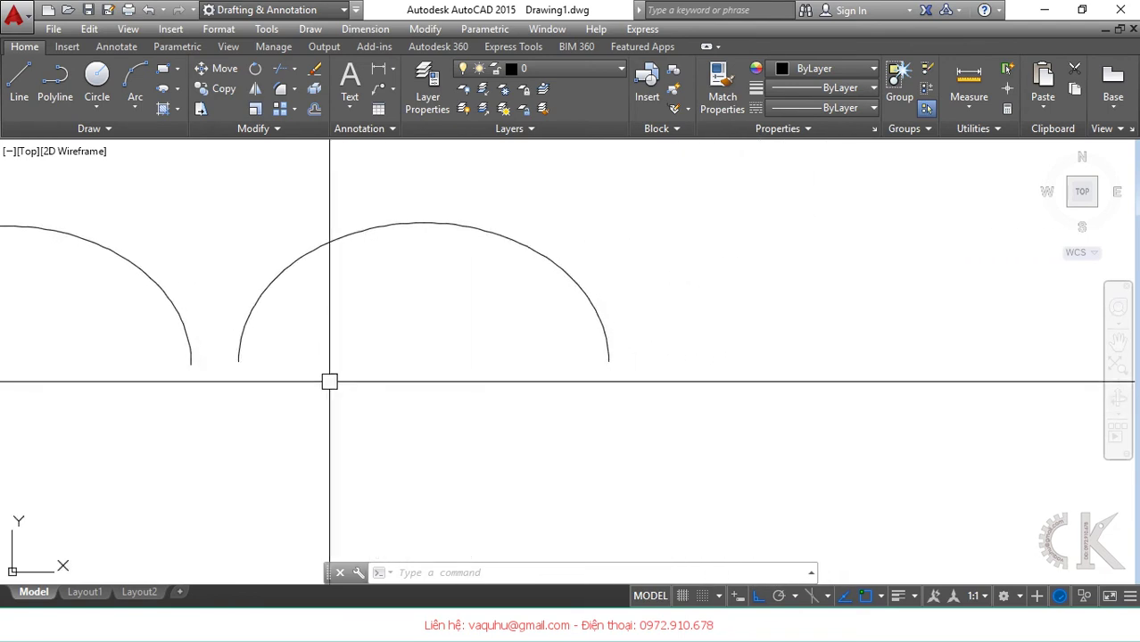
# - Draw an elliptical arc beside the upper arcs with an 80 axis and 30 distance, 180° to 0°
pyautogui.moveTo(670, 420); pyautogui.dragTo(613, 417, button='middle')
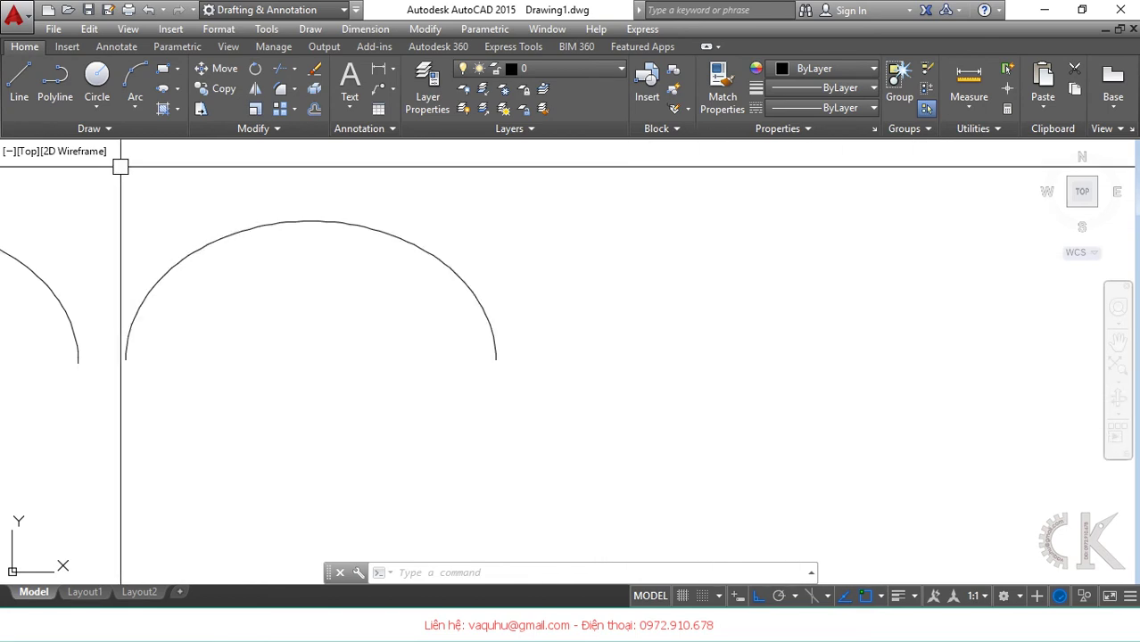
pyautogui.click(178, 91)
pyautogui.click(220, 184)
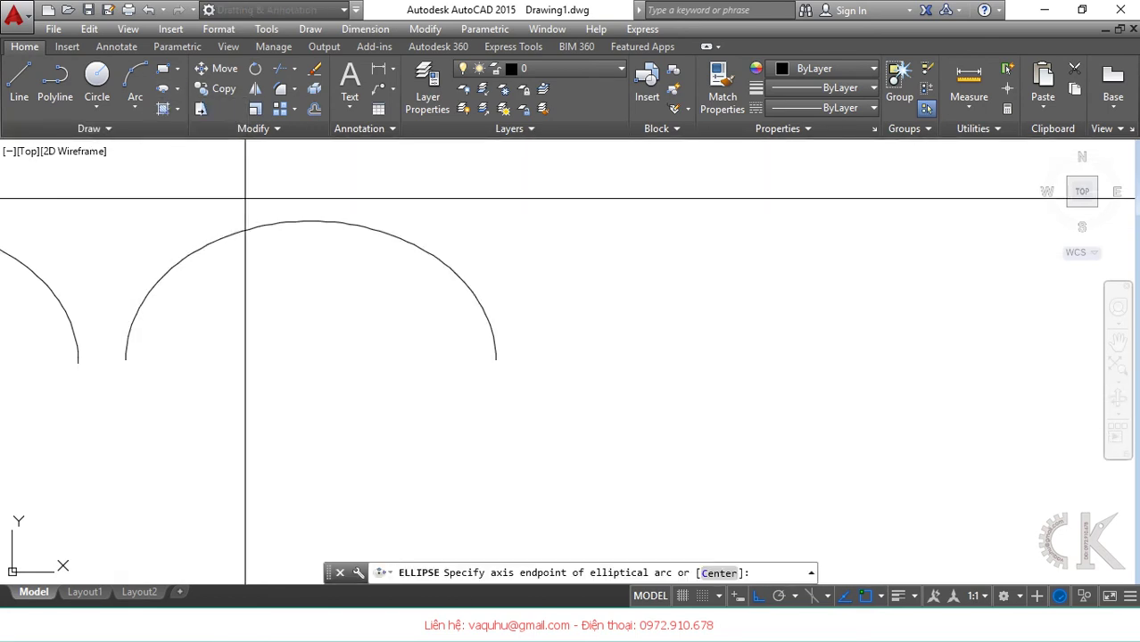
pyautogui.click(904, 365)
pyautogui.write('80')
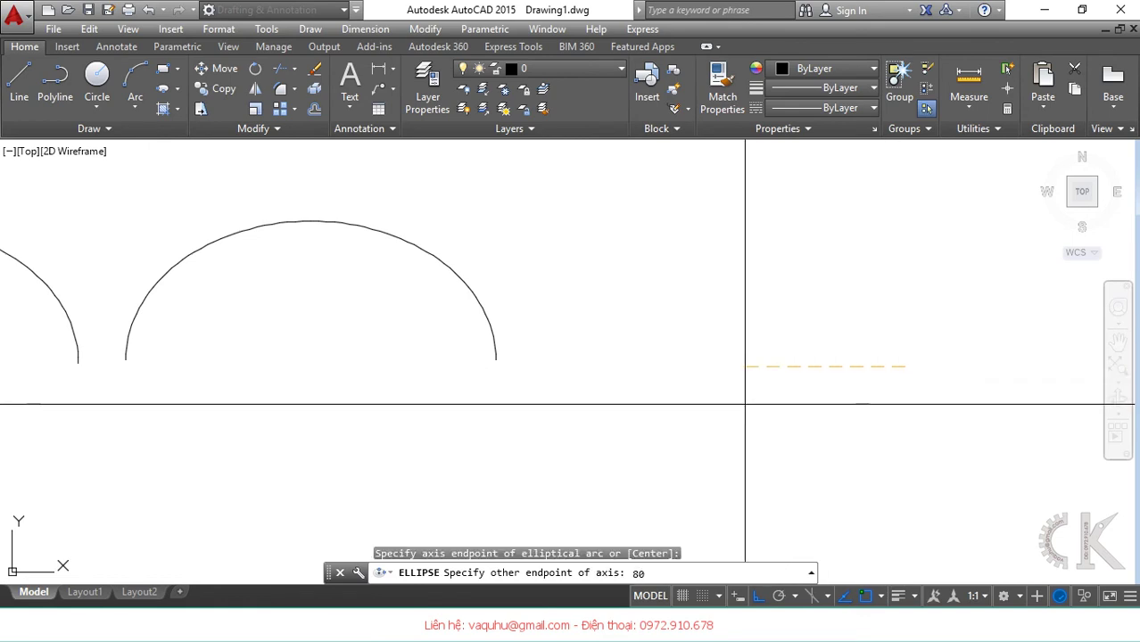
pyautogui.press('Return')
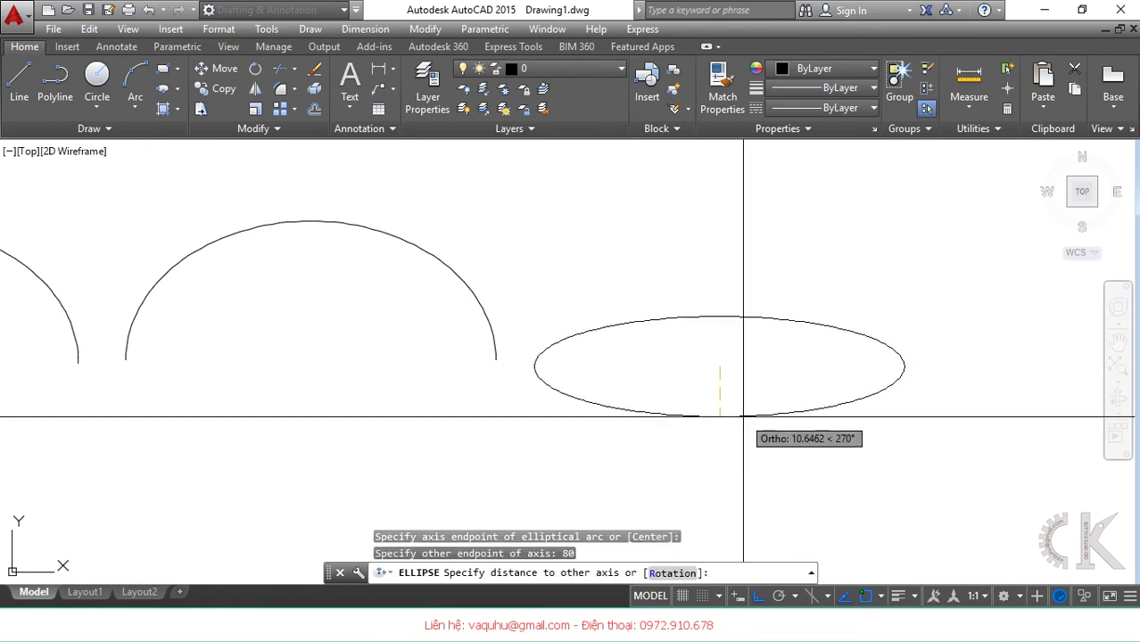
pyautogui.write('30')
pyautogui.press('Return')
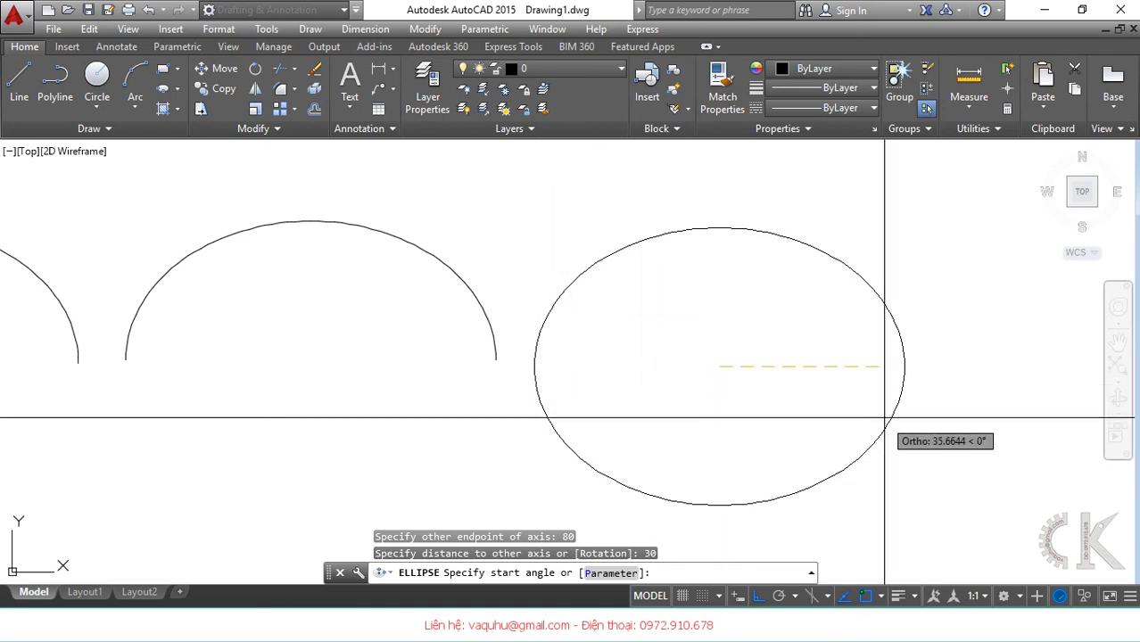
pyautogui.write('180')
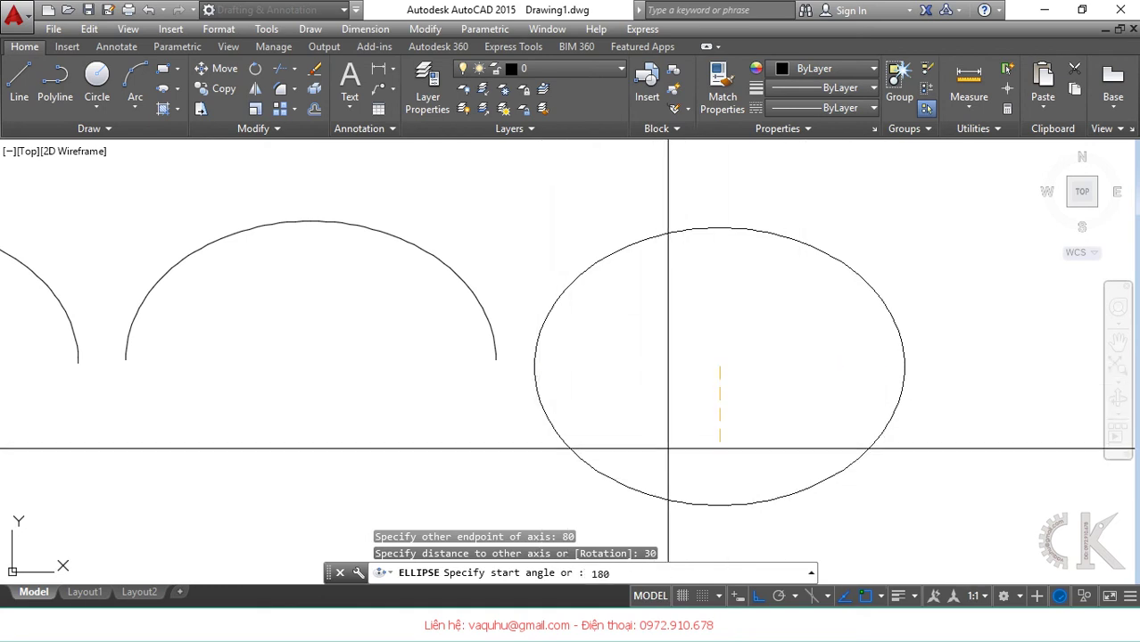
pyautogui.press('Return')
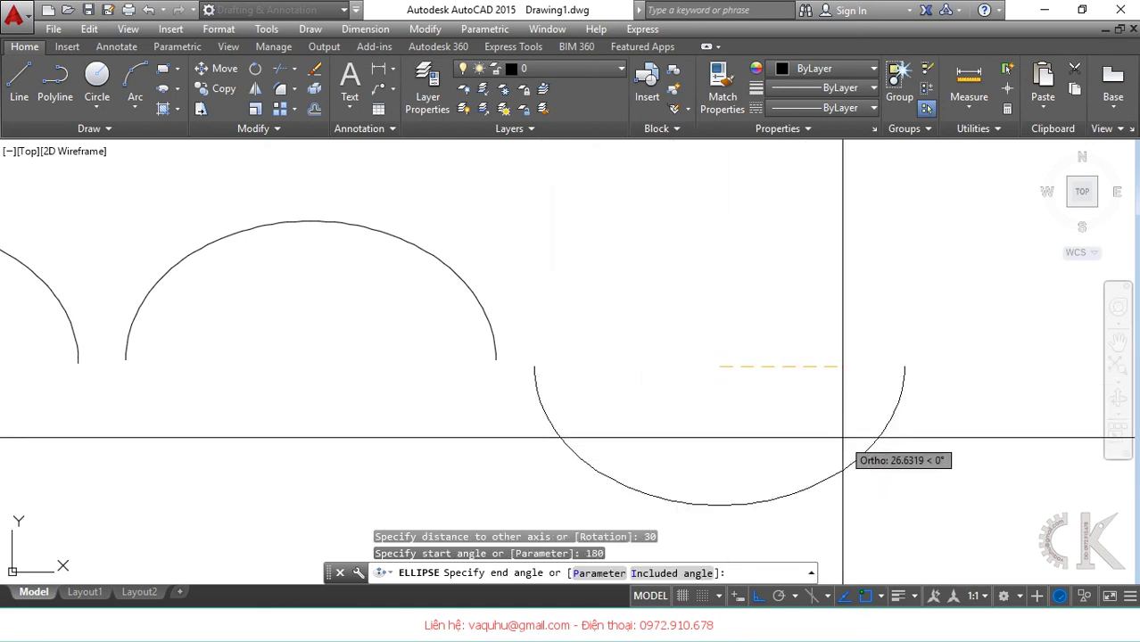
pyautogui.write('0')
pyautogui.press('Return')
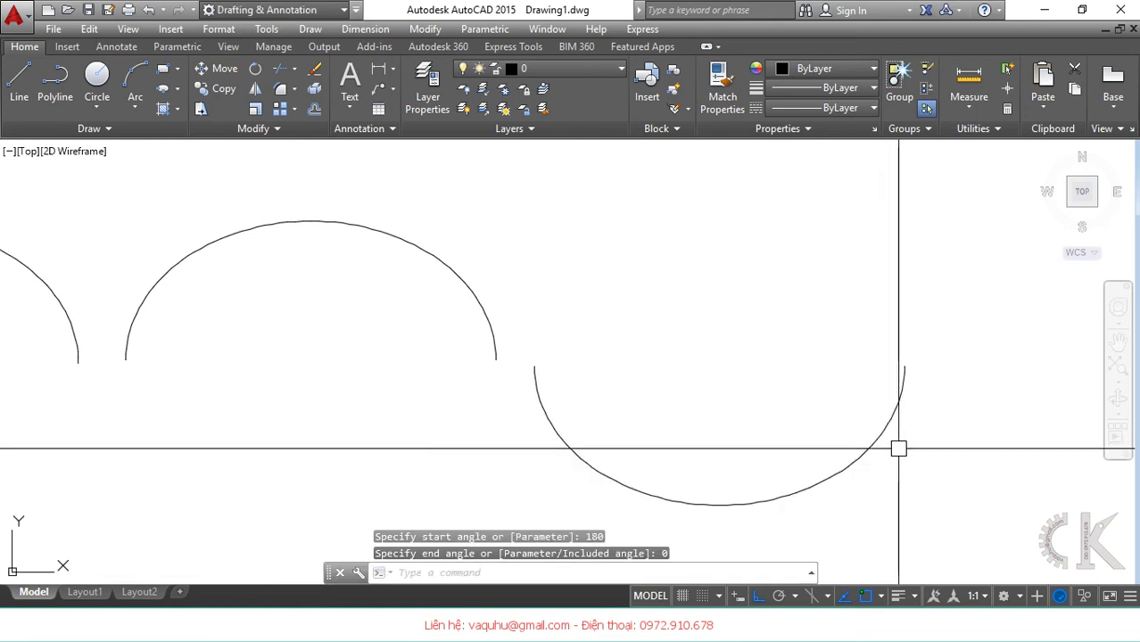
pyautogui.scroll(-2, 899, 449)
pyautogui.moveTo(892, 446); pyautogui.dragTo(829, 441, button='middle')
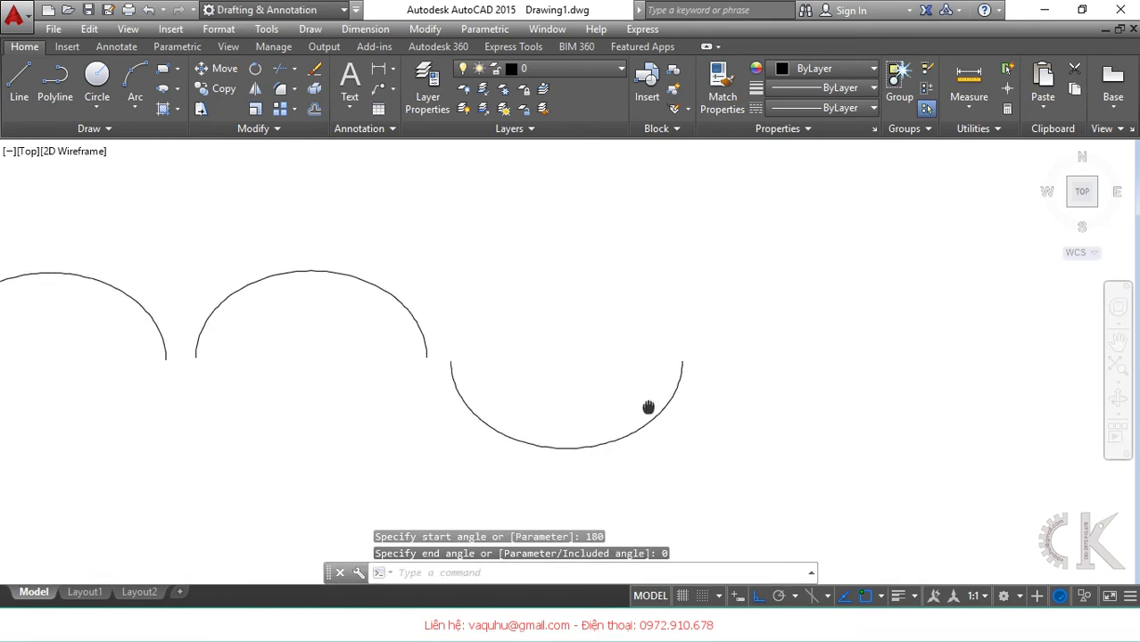
pyautogui.moveTo(649, 408); pyautogui.dragTo(565, 400, button='middle')
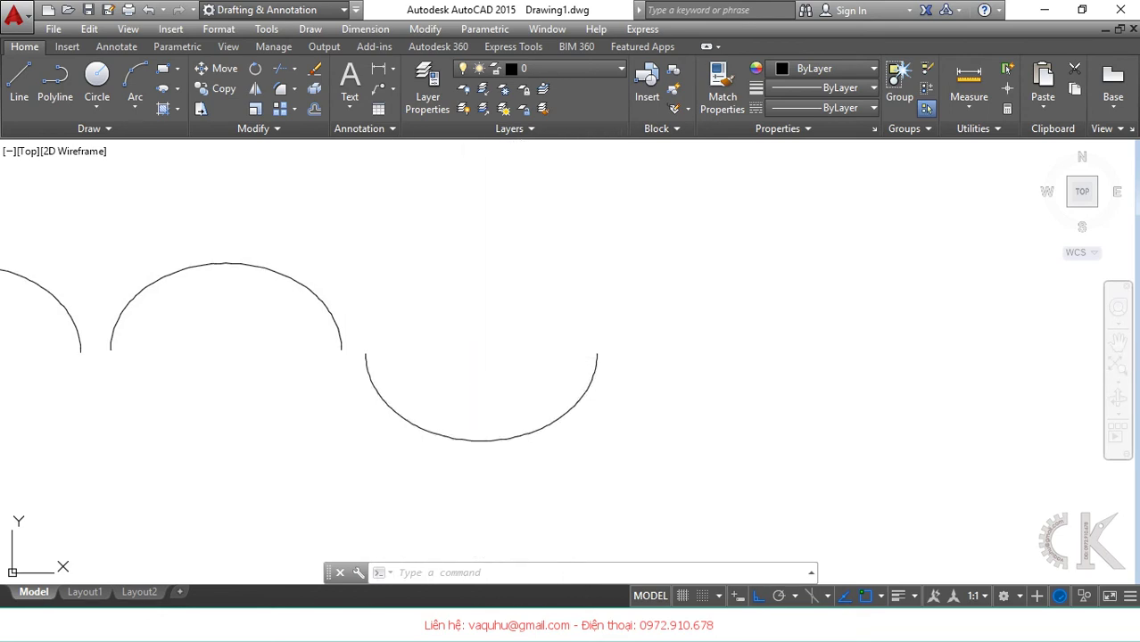
pyautogui.moveTo(518, 394); pyautogui.dragTo(453, 387, button='middle')
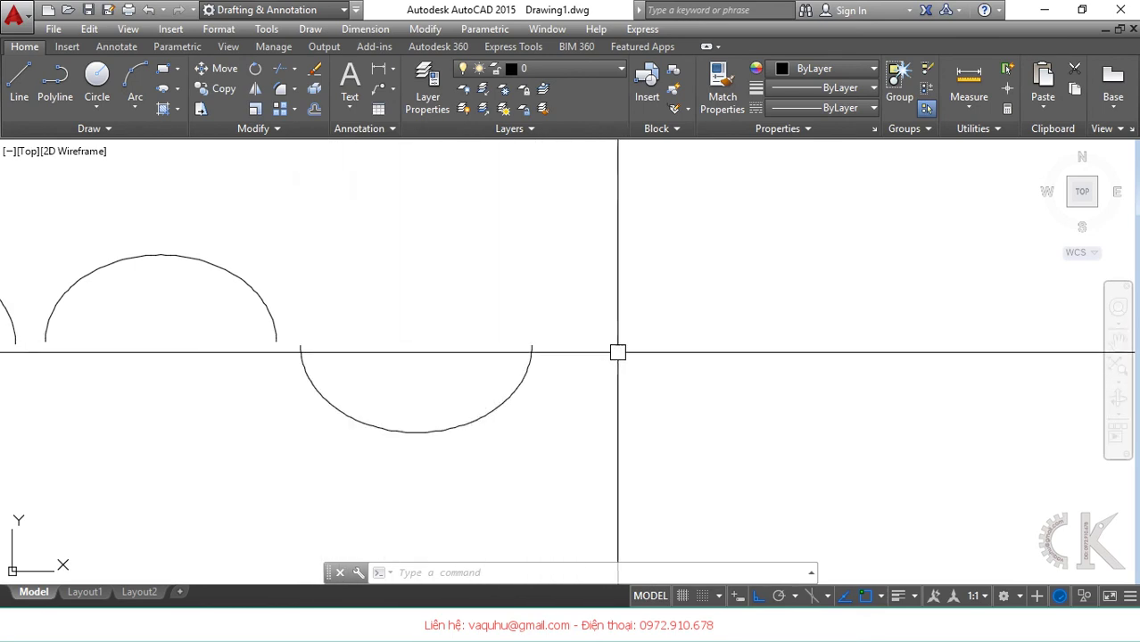
# - Draw another elliptical arc on the right with an 80 axis and 30 distance, from 0° to 180°
pyautogui.click(179, 90)
pyautogui.click(207, 187)
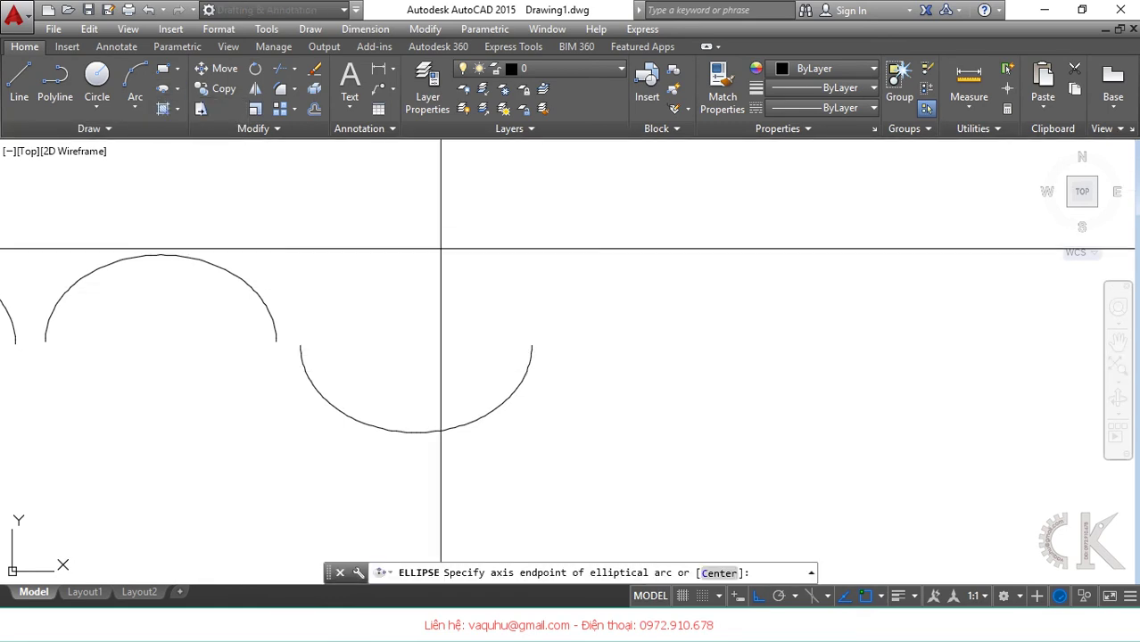
pyautogui.click(683, 352)
pyautogui.write('80')
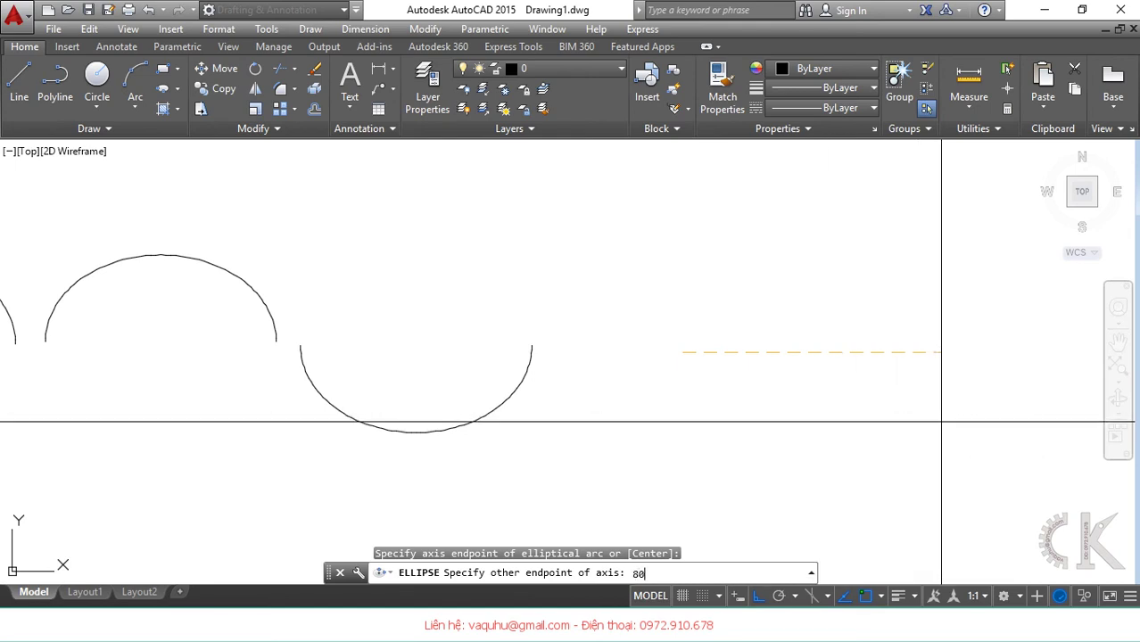
pyautogui.press('Return')
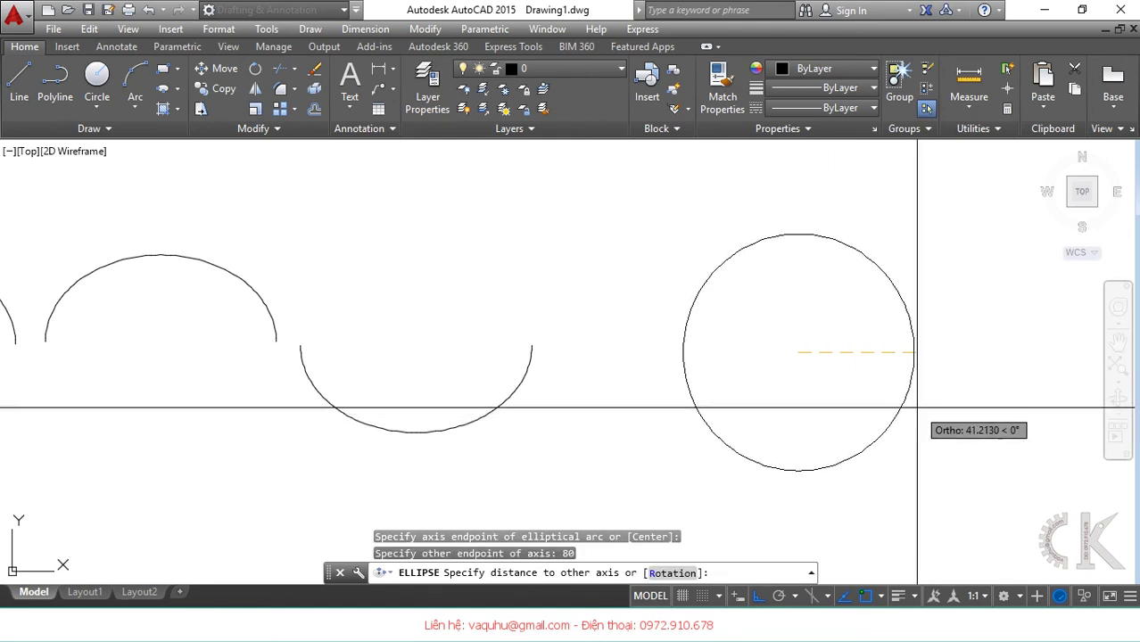
pyautogui.write('30')
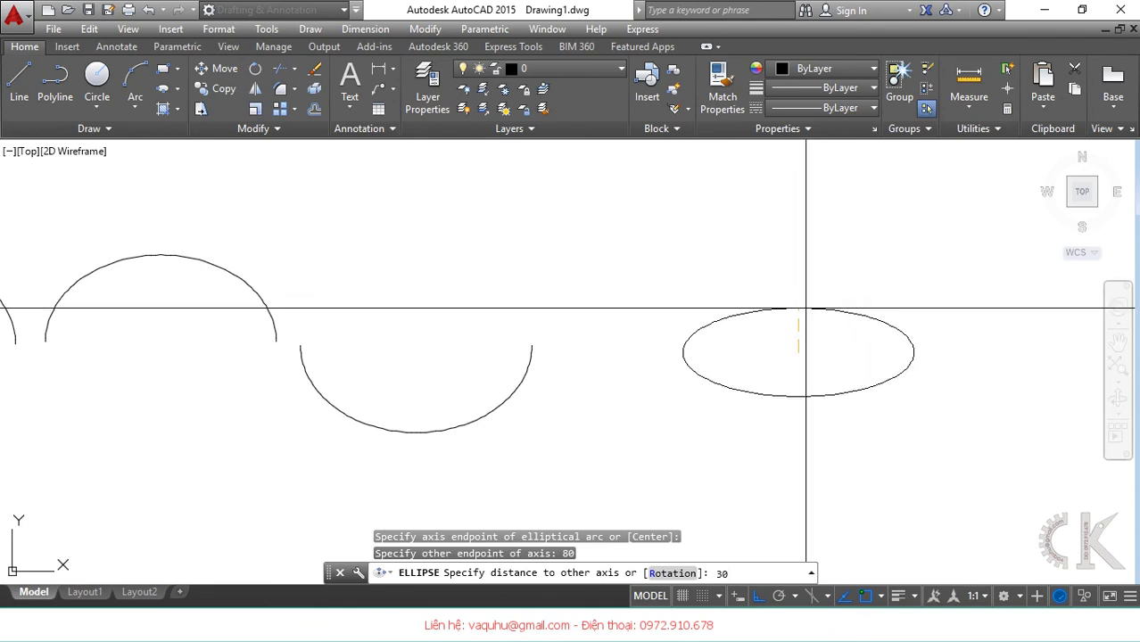
pyautogui.press('Return')
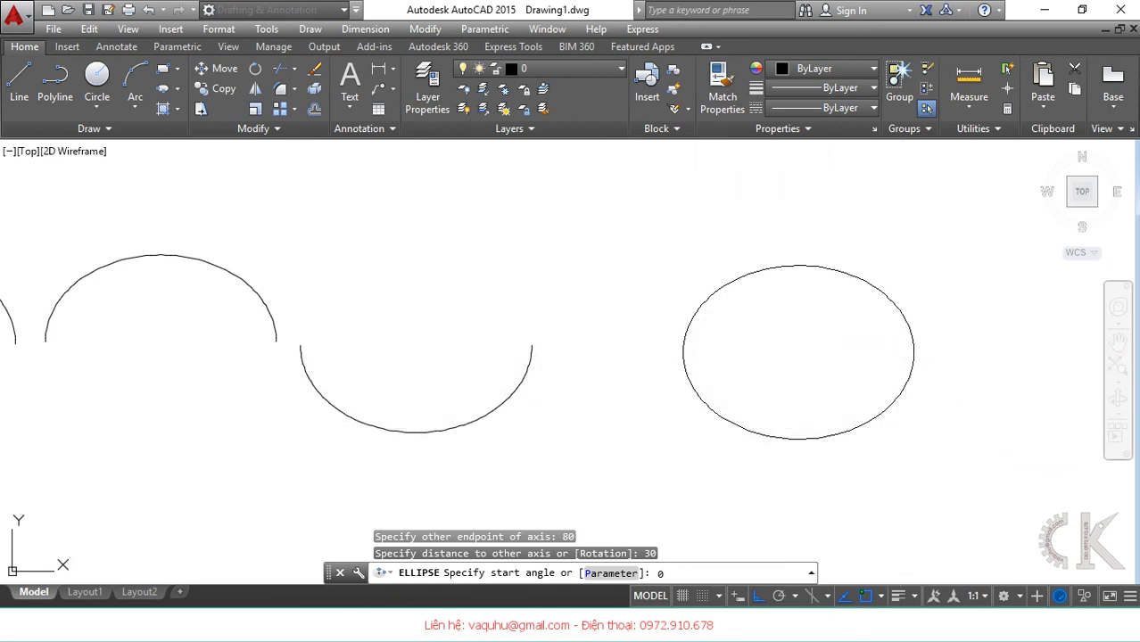
pyautogui.write('0')
pyautogui.press('Return')
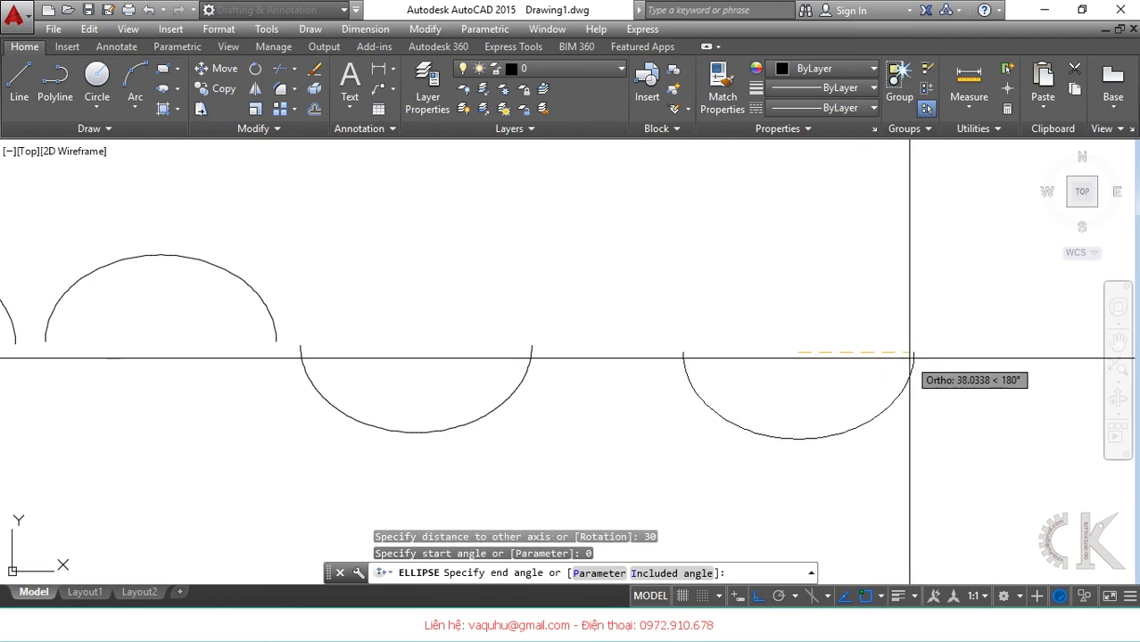
pyautogui.write('180')
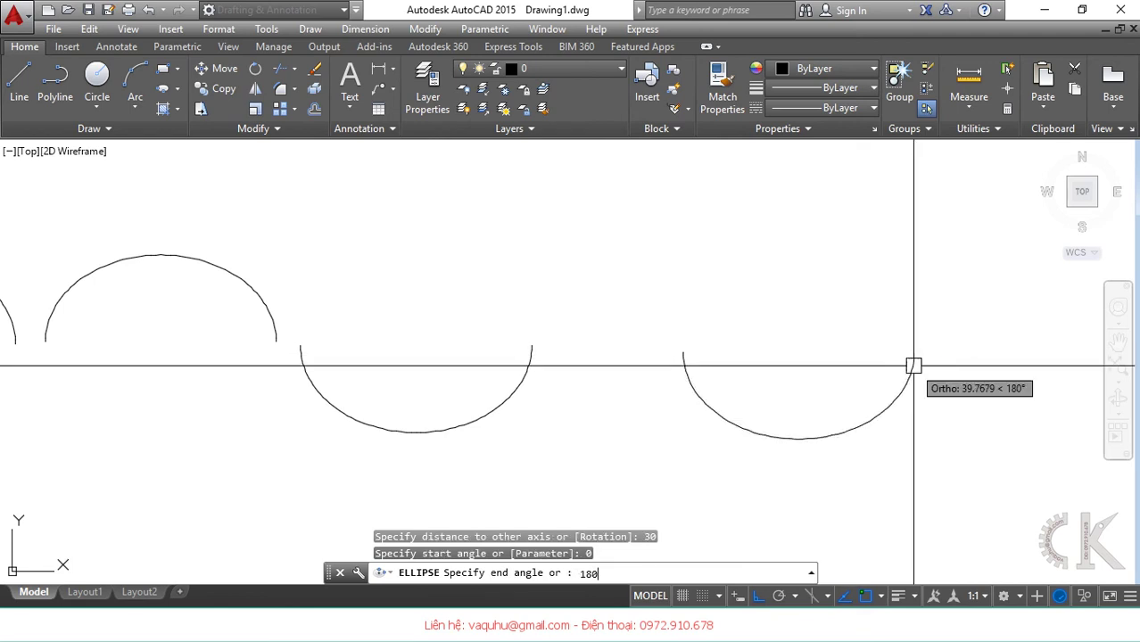
pyautogui.press('Return')
pyautogui.moveTo(833, 438)
pyautogui.mouseDown(button='middle')
pyautogui.moveTo(485, 426)
pyautogui.moveTo(385, 439)
pyautogui.mouseUp(button='middle')
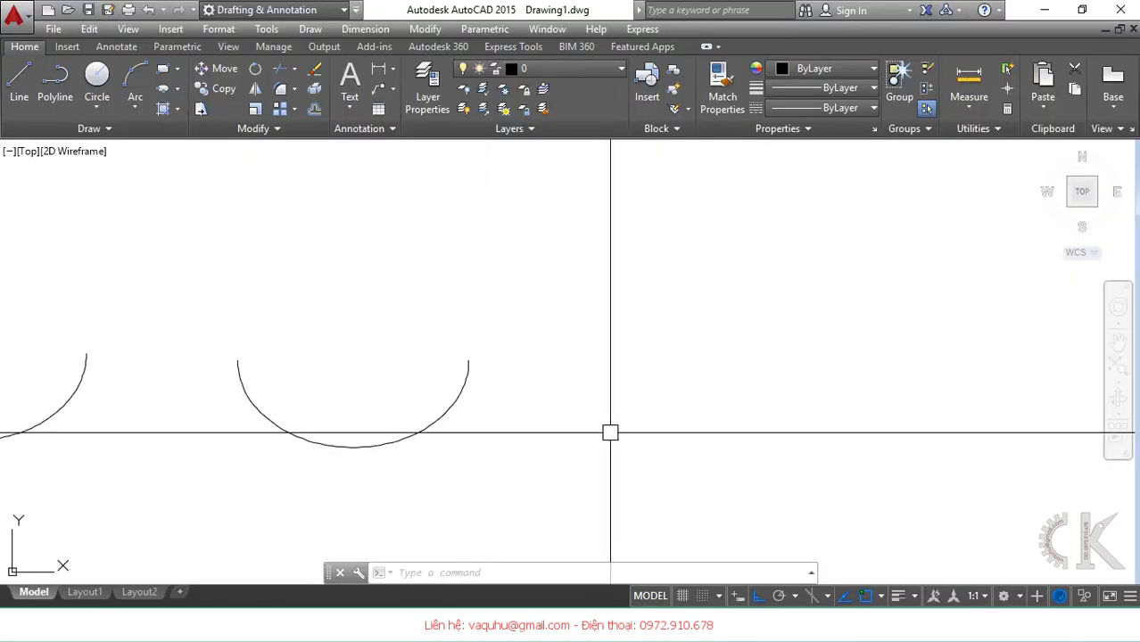
# - Draw an elliptical arc with a 50 axis and 15 distance, swept from 270° to 0°
pyautogui.moveTo(611, 433); pyautogui.dragTo(535, 471, button='middle')
pyautogui.click(177, 89)
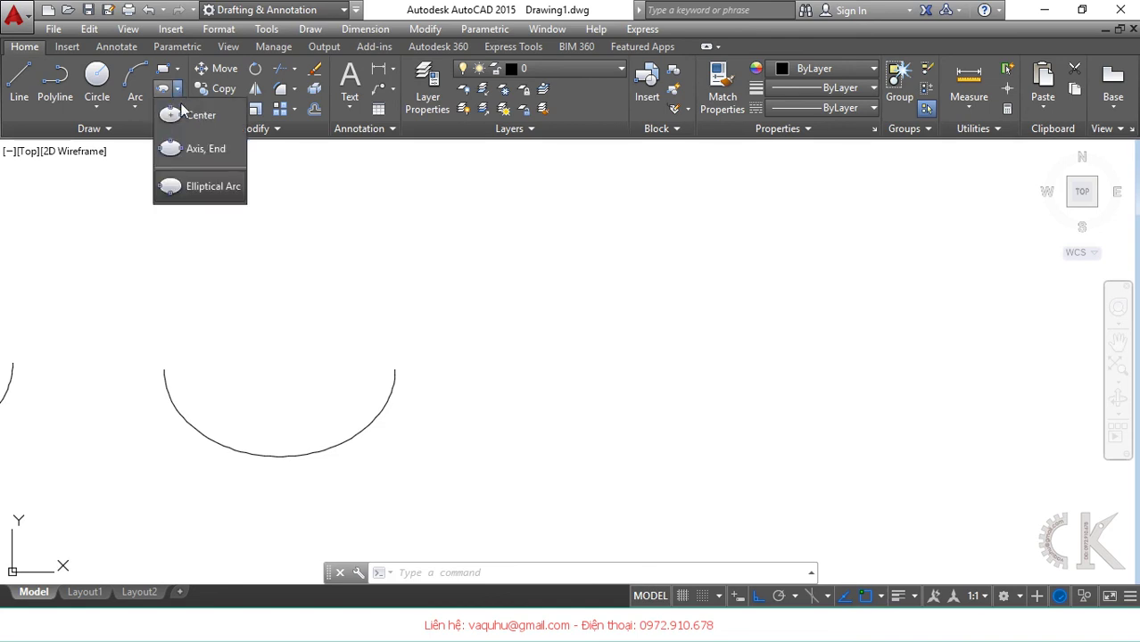
pyautogui.click(194, 187)
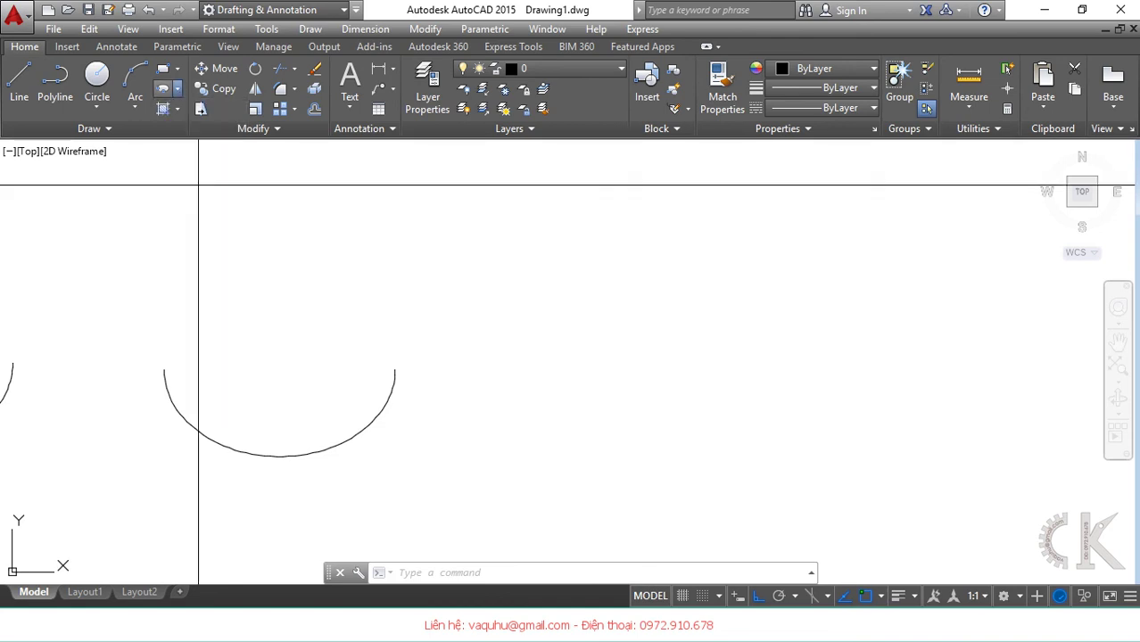
pyautogui.click(577, 377)
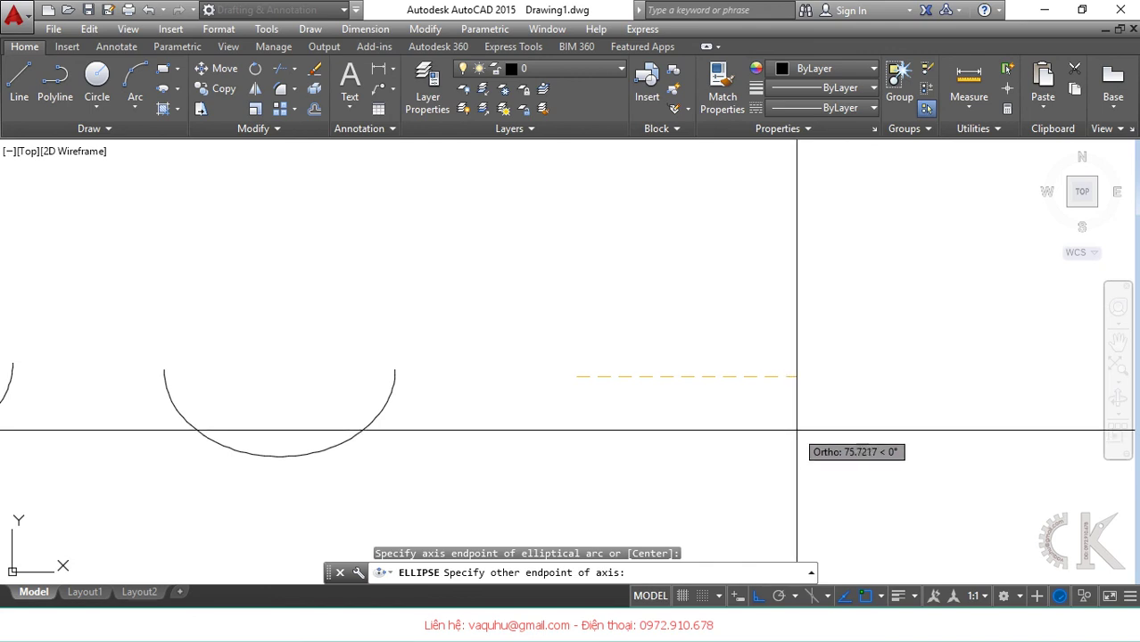
pyautogui.write('50')
pyautogui.press('Return')
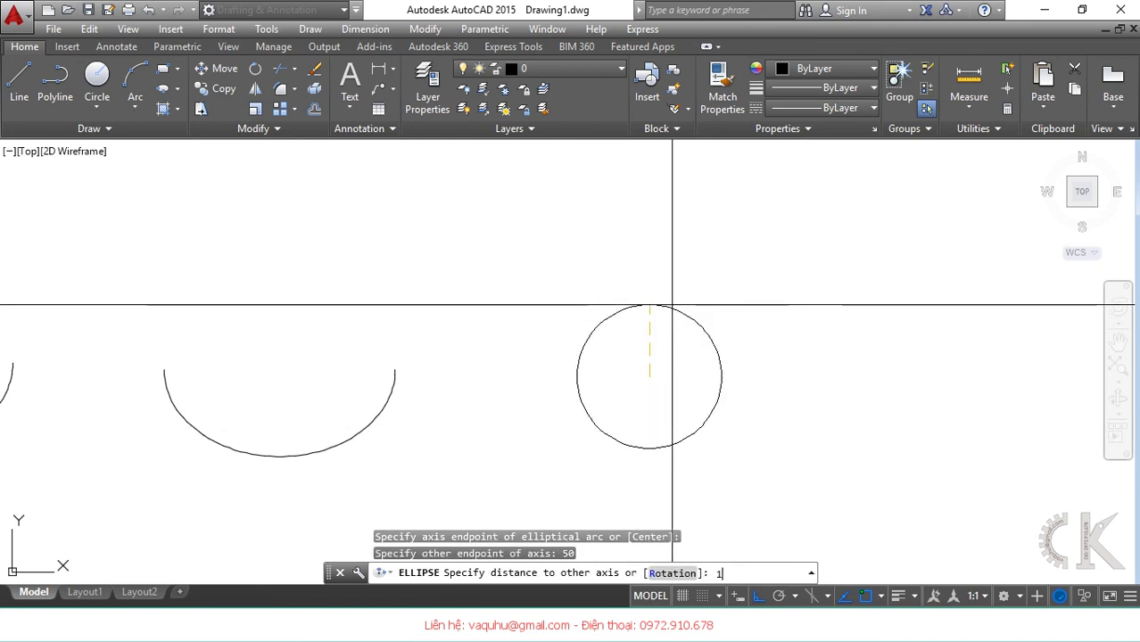
pyautogui.press('Return')
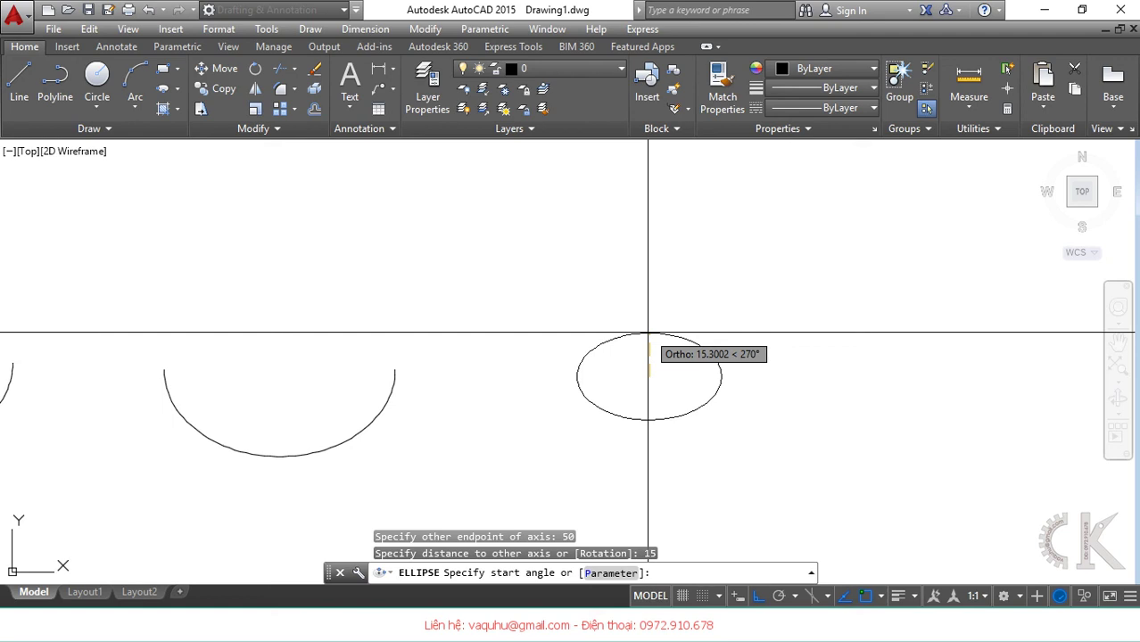
pyautogui.write('270')
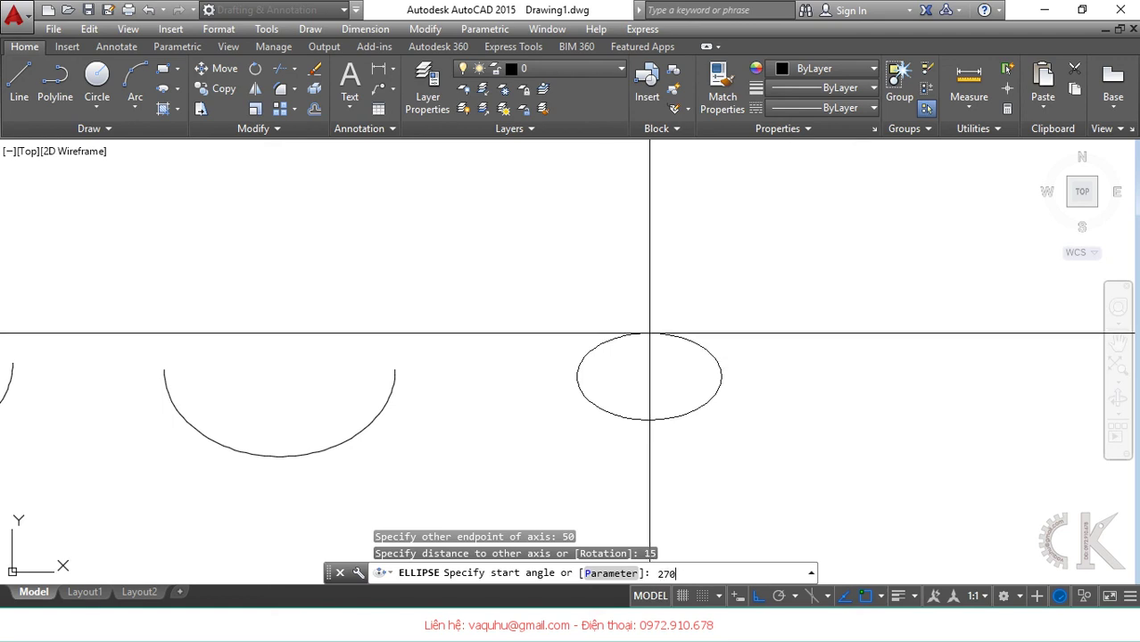
pyautogui.press('Return')
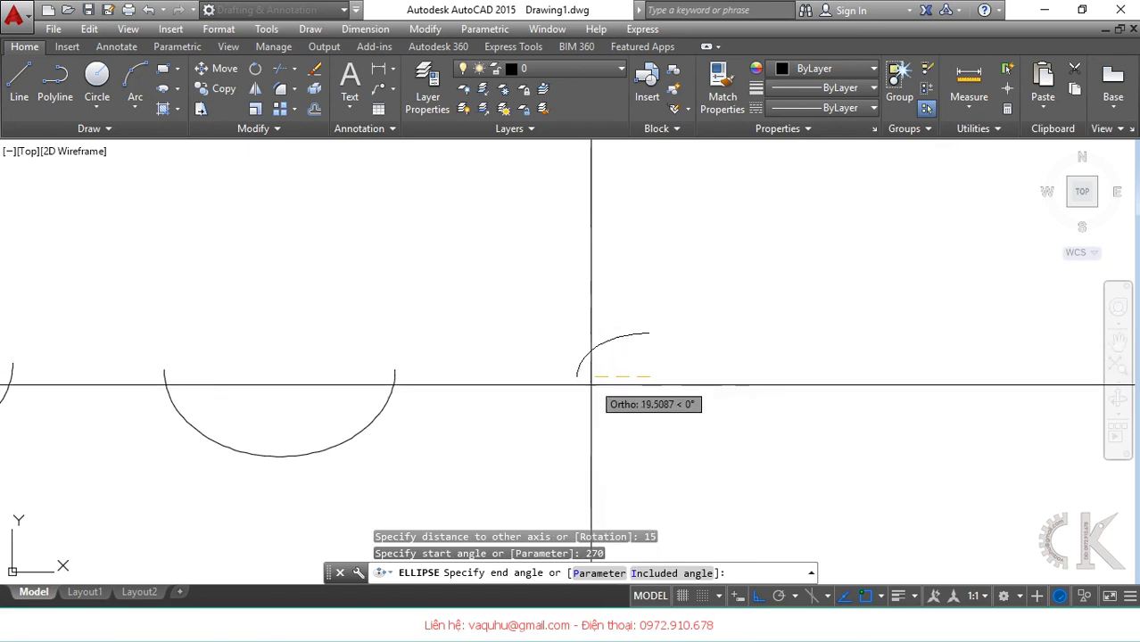
pyautogui.write('0')
pyautogui.press('Return')
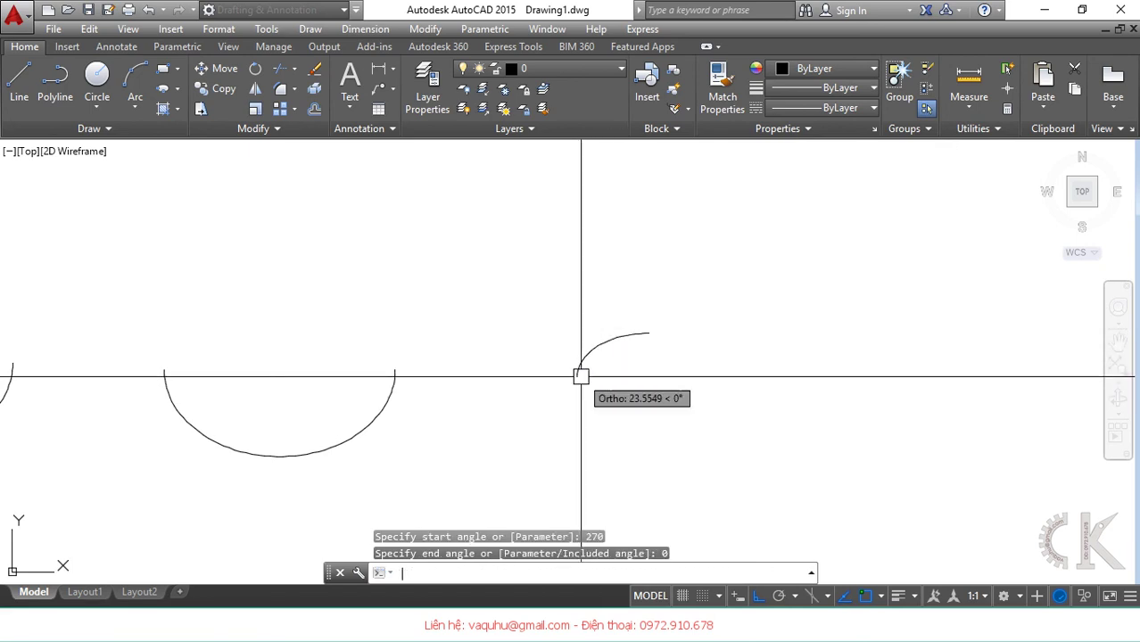
pyautogui.scroll(3, 698, 387)
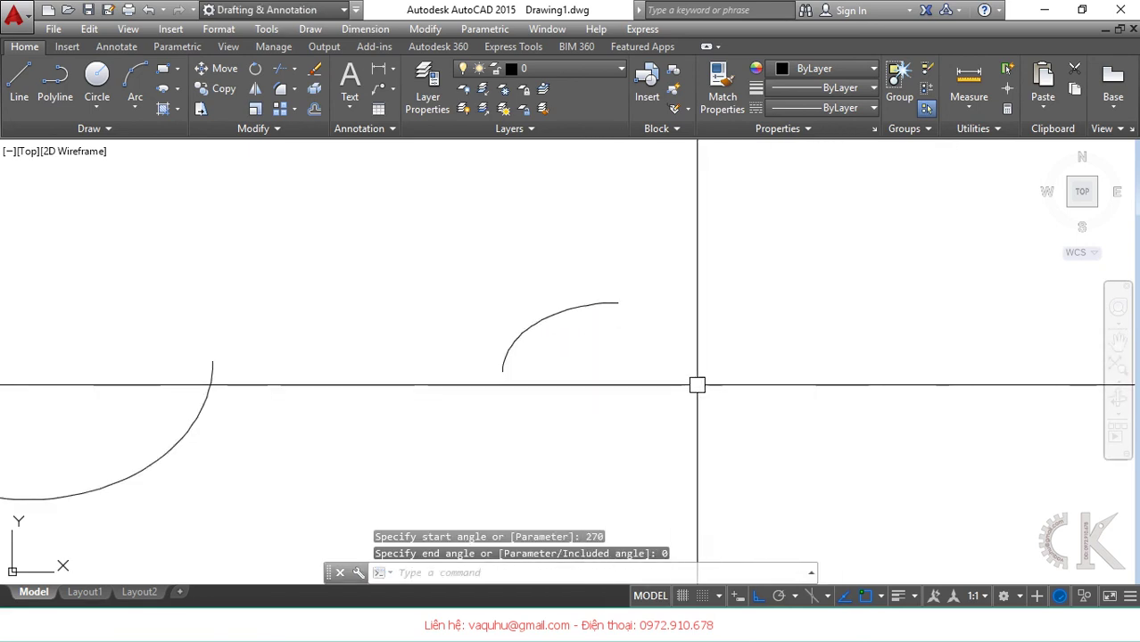
pyautogui.moveTo(697, 387); pyautogui.dragTo(584, 419, button='middle')
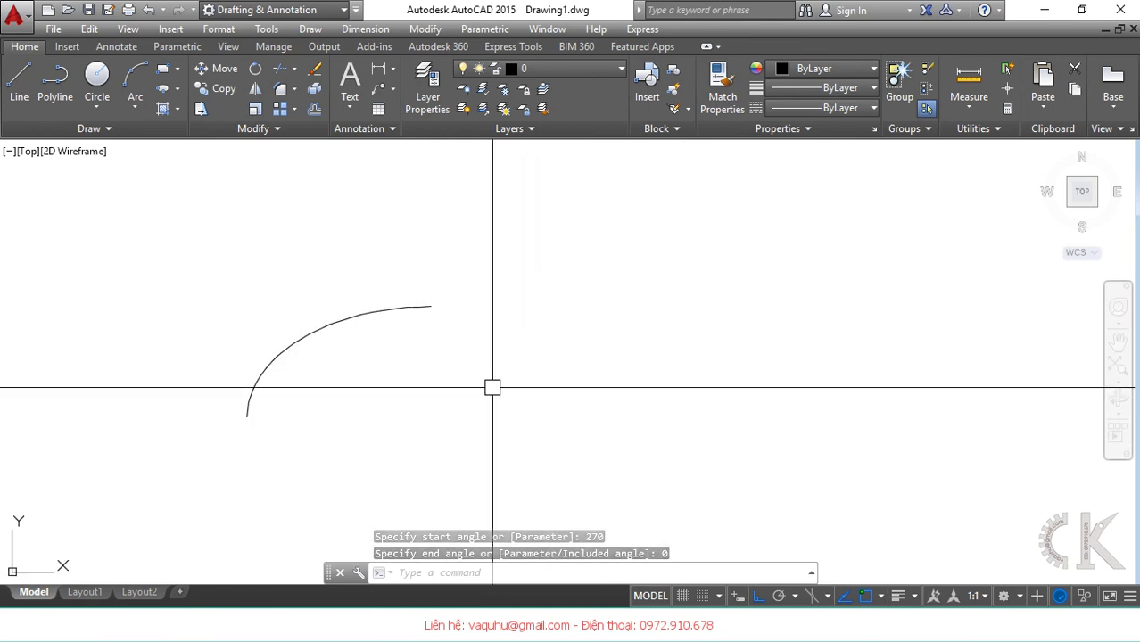
# - Draw another elliptical arc beside the first with a 50 axis and 15 distance, 90° to 180°
pyautogui.click(179, 89)
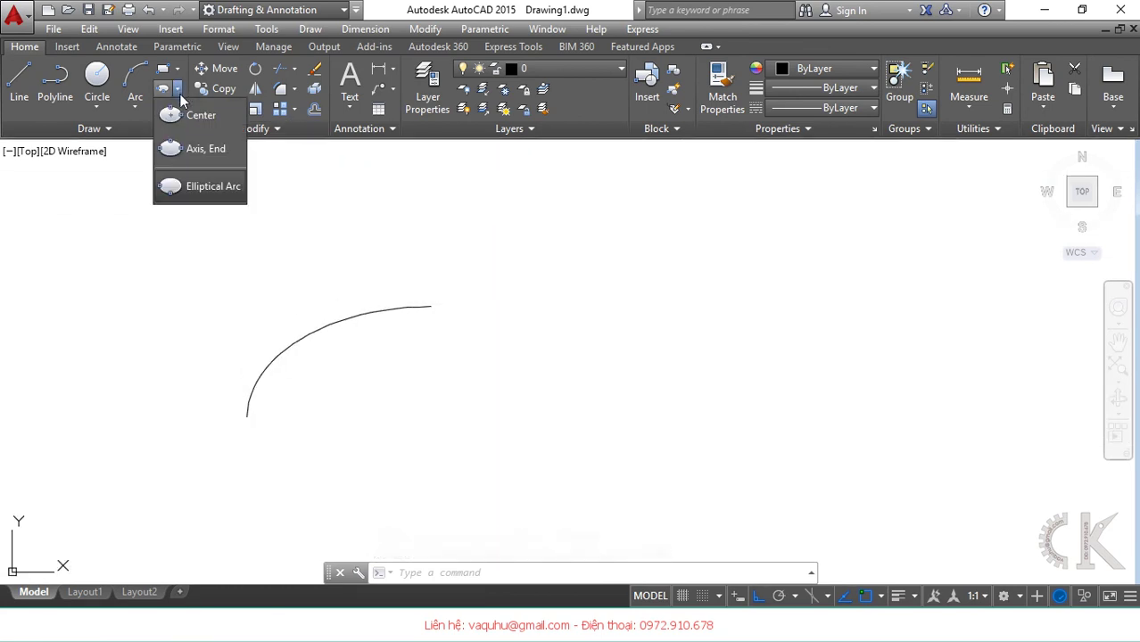
pyautogui.click(191, 187)
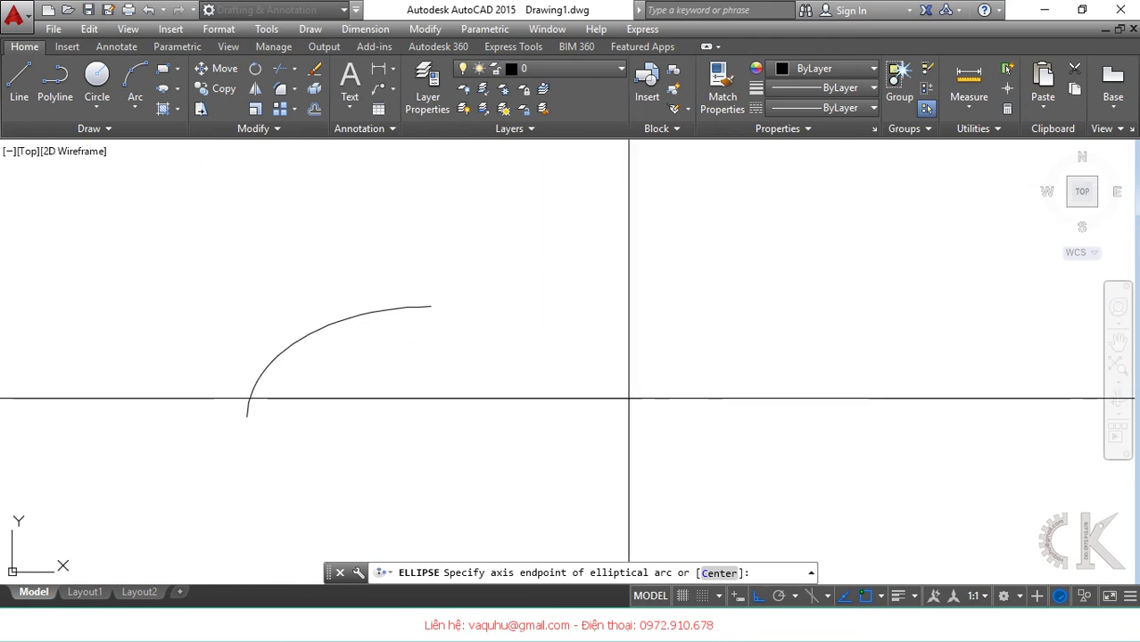
pyautogui.moveTo(603, 399); pyautogui.dragTo(545, 392, button='middle')
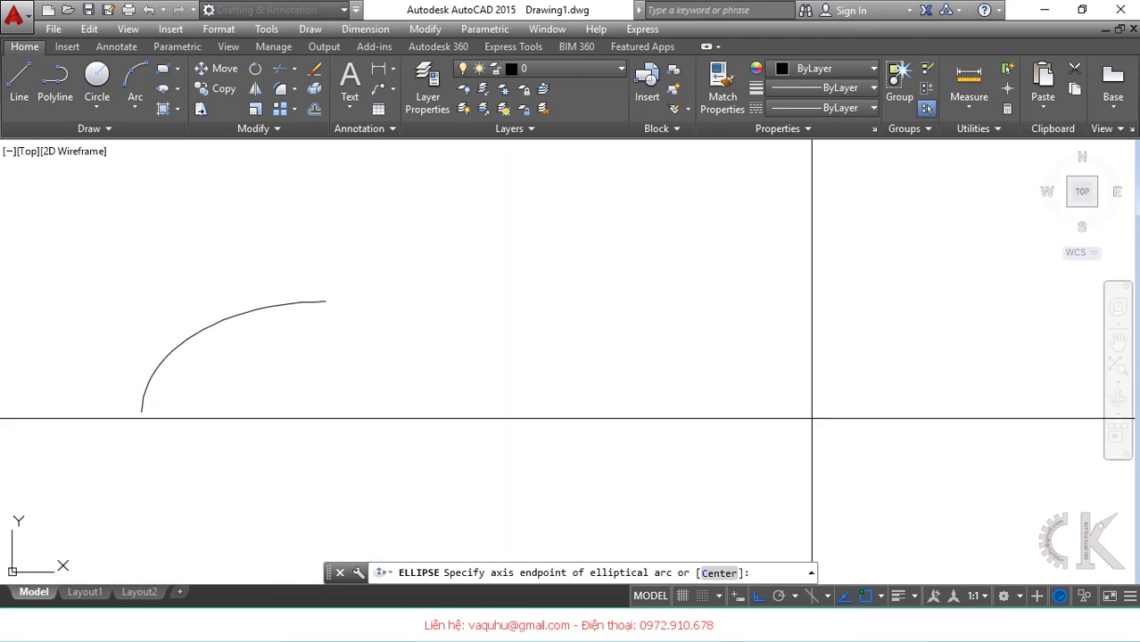
pyautogui.click(812, 419)
pyautogui.write('50')
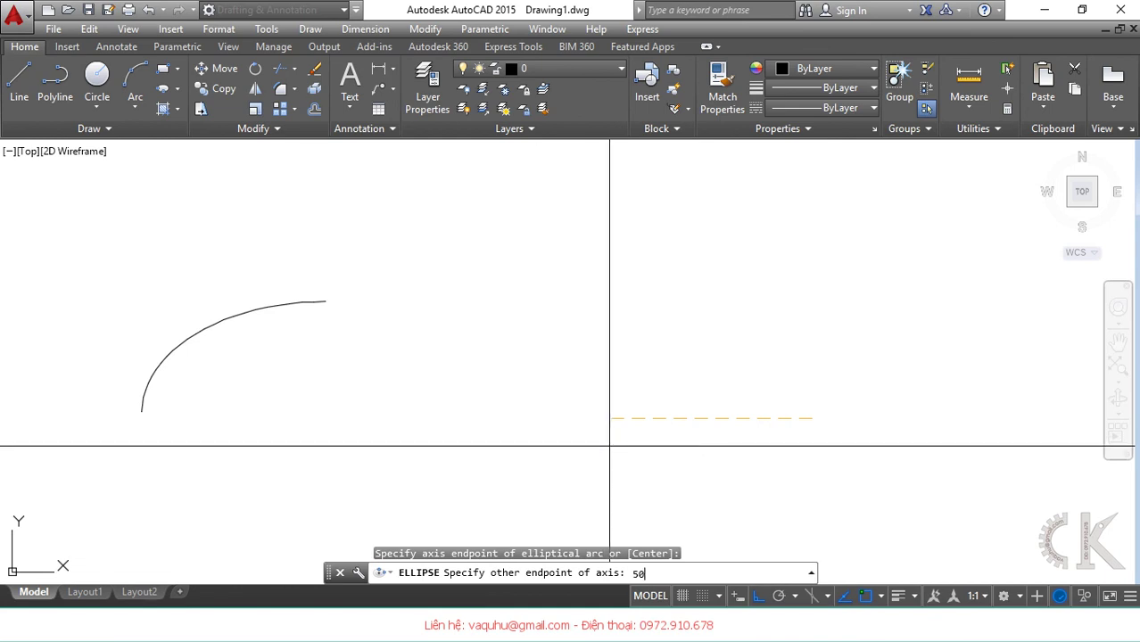
pyautogui.press('Return')
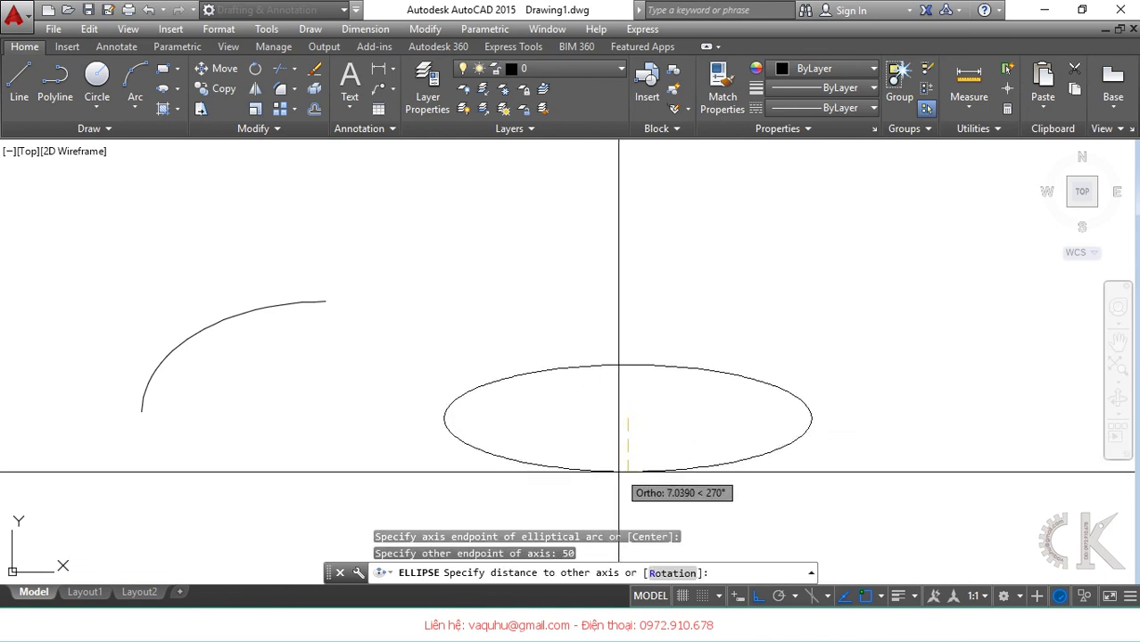
pyautogui.write('15')
pyautogui.press('Return')
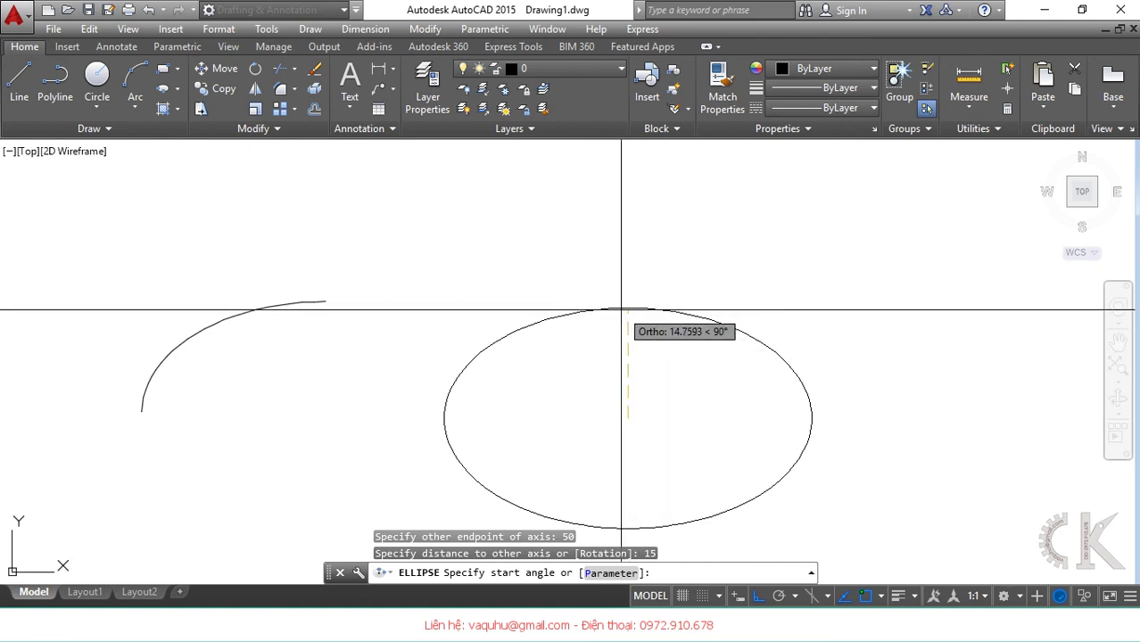
pyautogui.write('90')
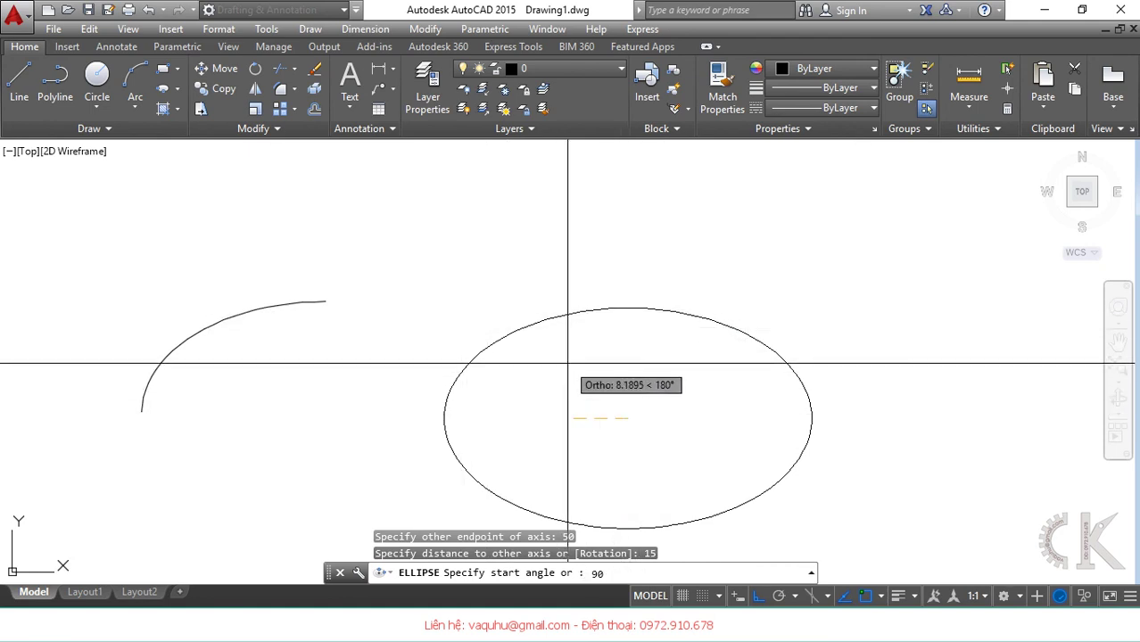
pyautogui.press('Return')
pyautogui.write('180')
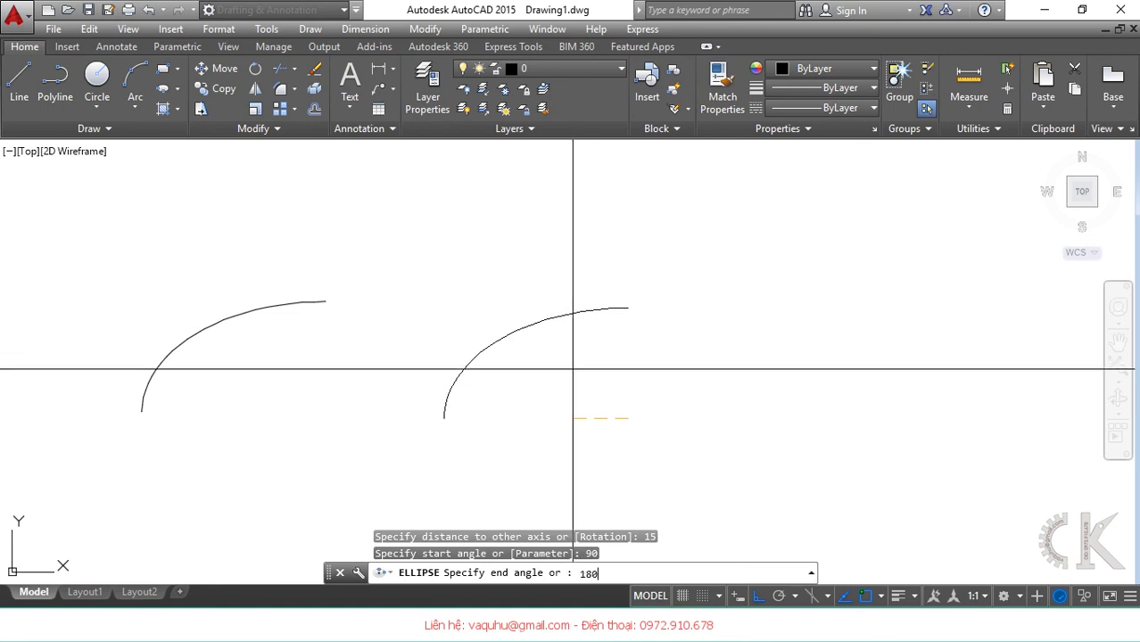
pyautogui.press('Return')
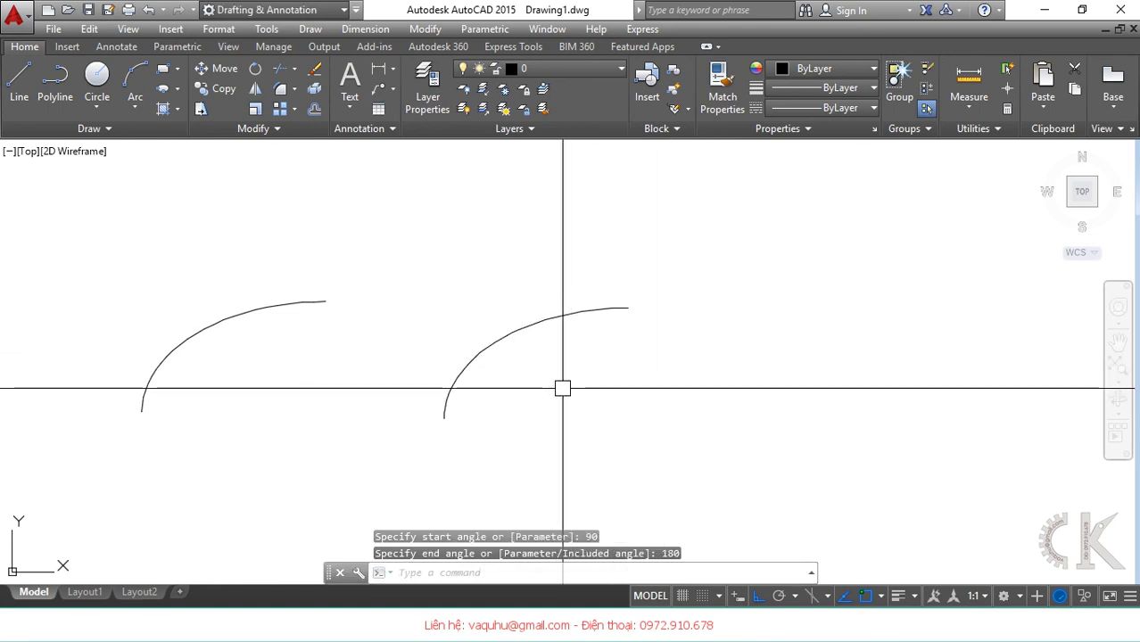
pyautogui.moveTo(562, 387); pyautogui.dragTo(645, 363, button='middle')
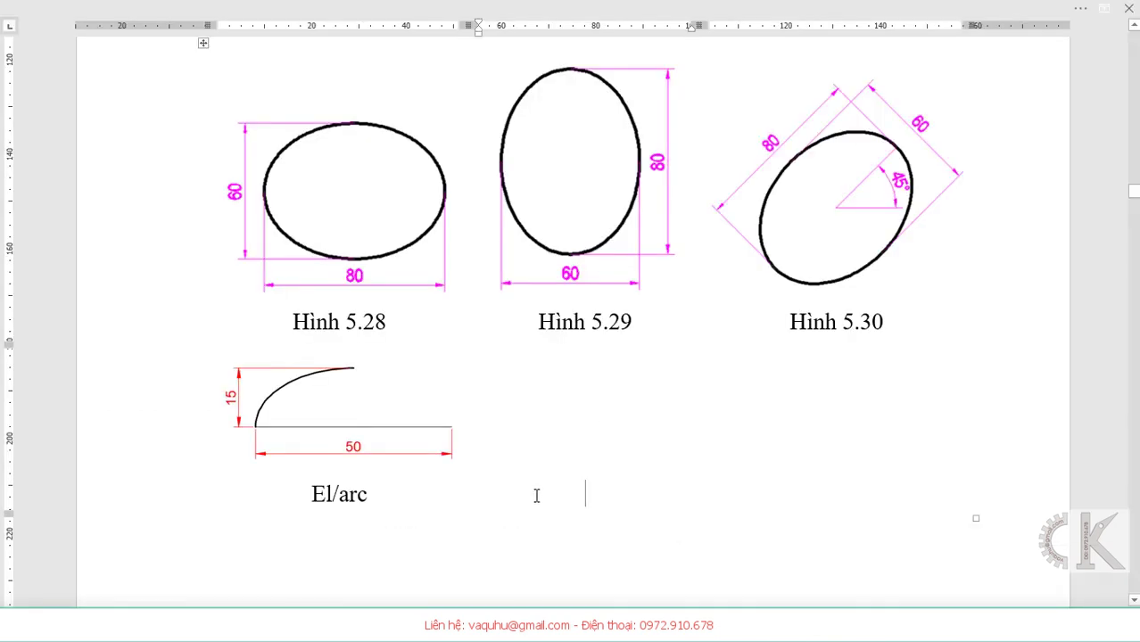
# - Scroll the Word page to review ellipse Figures 5.28–5.30 and the El/arc example
pyautogui.scroll(-2, 556, 446)
pyautogui.scroll(-1, 556, 446)
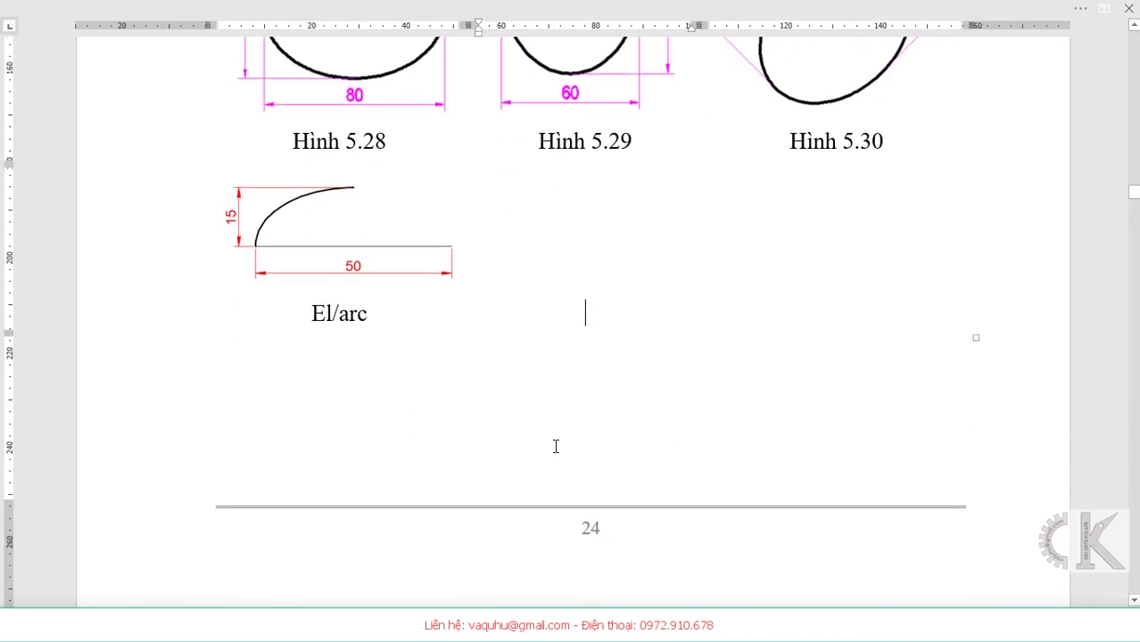
pyautogui.scroll(2, 556, 446)
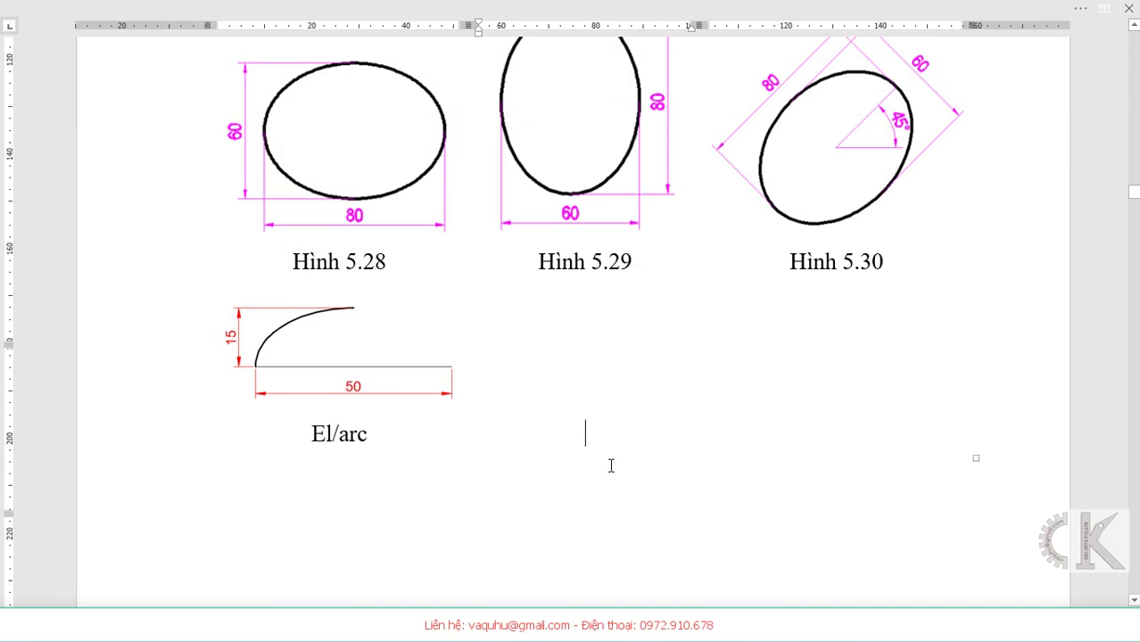
pyautogui.scroll(2, 611, 465)
pyautogui.scroll(1, 611, 466)
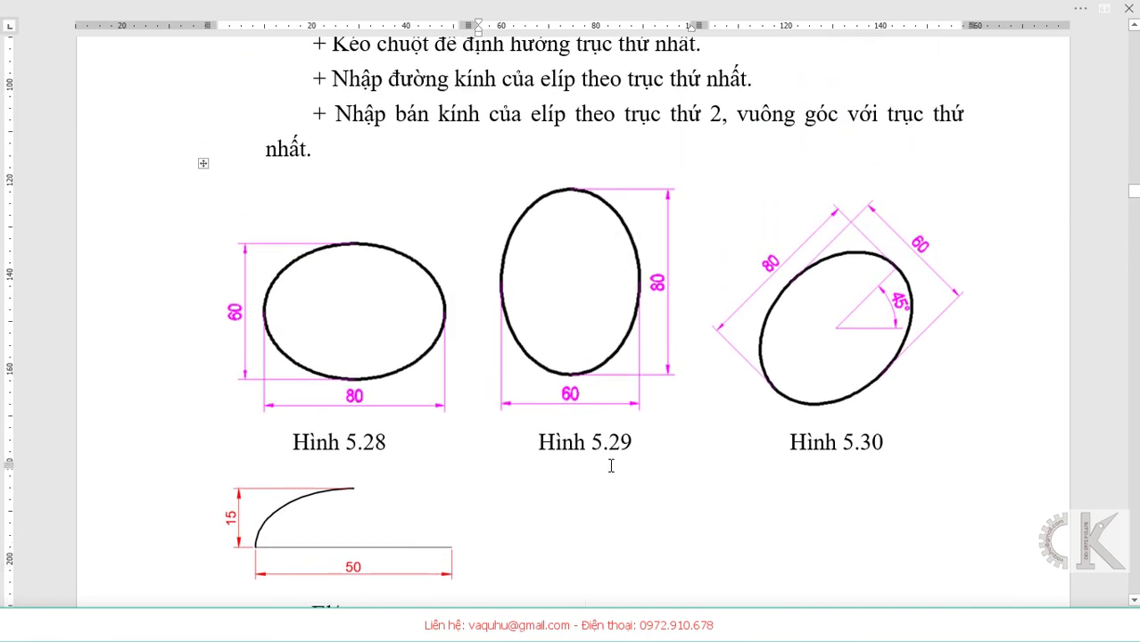